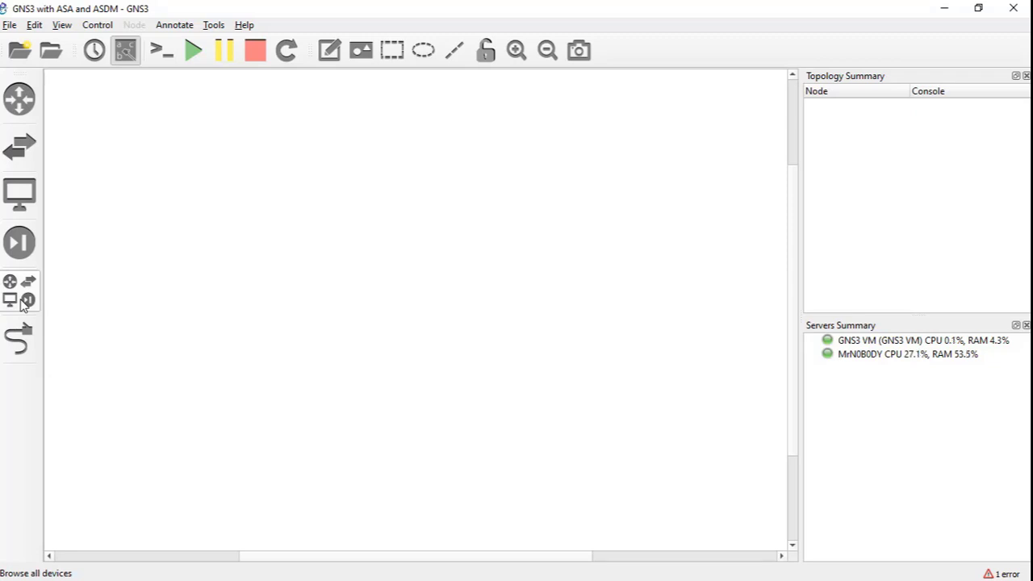
# - Place a Cloud node on the canvas, running on the local host server
pyautogui.click(23, 303)
pyautogui.click(101, 212)
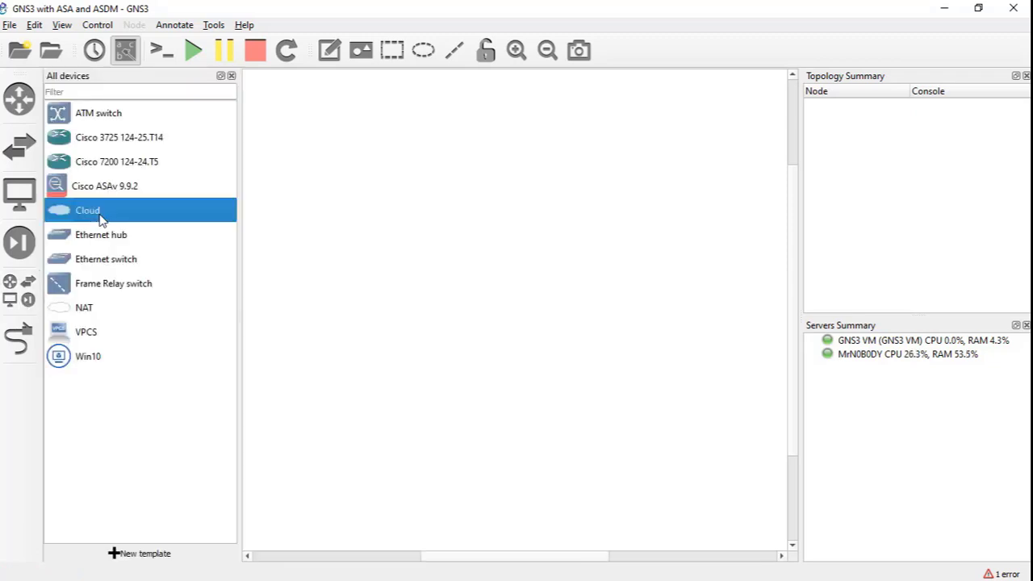
pyautogui.moveTo(292, 138); pyautogui.dragTo(292, 138)
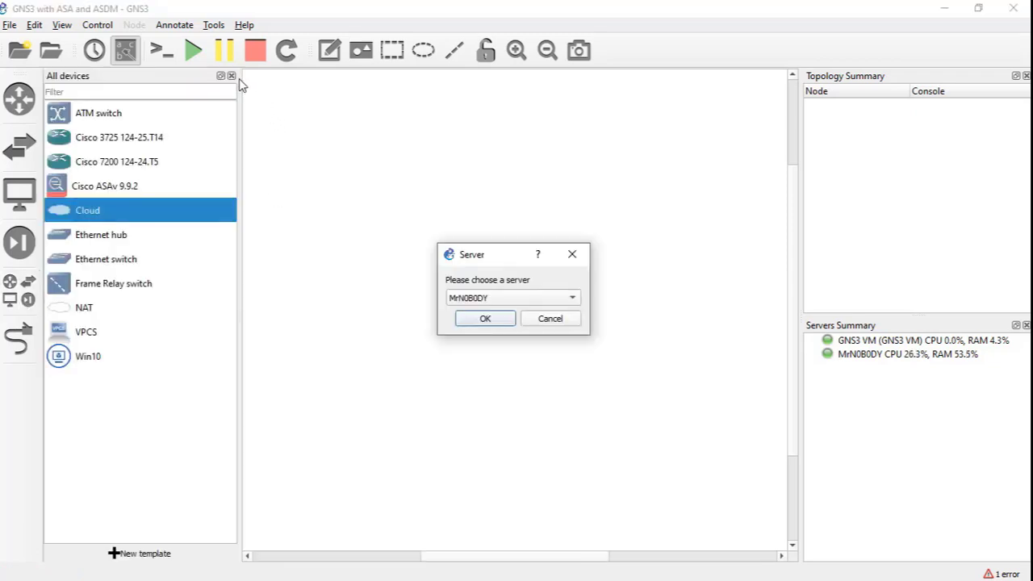
pyautogui.click(486, 298)
pyautogui.click(488, 299)
pyautogui.click(486, 319)
pyautogui.click(232, 75)
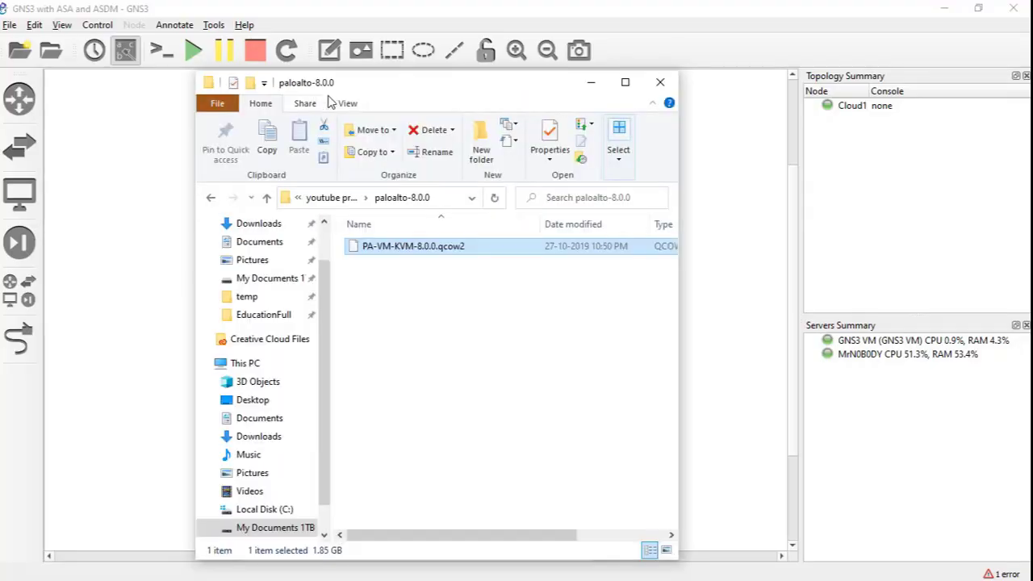
pyautogui.moveTo(381, 86); pyautogui.dragTo(716, 120)
pyautogui.click(472, 229)
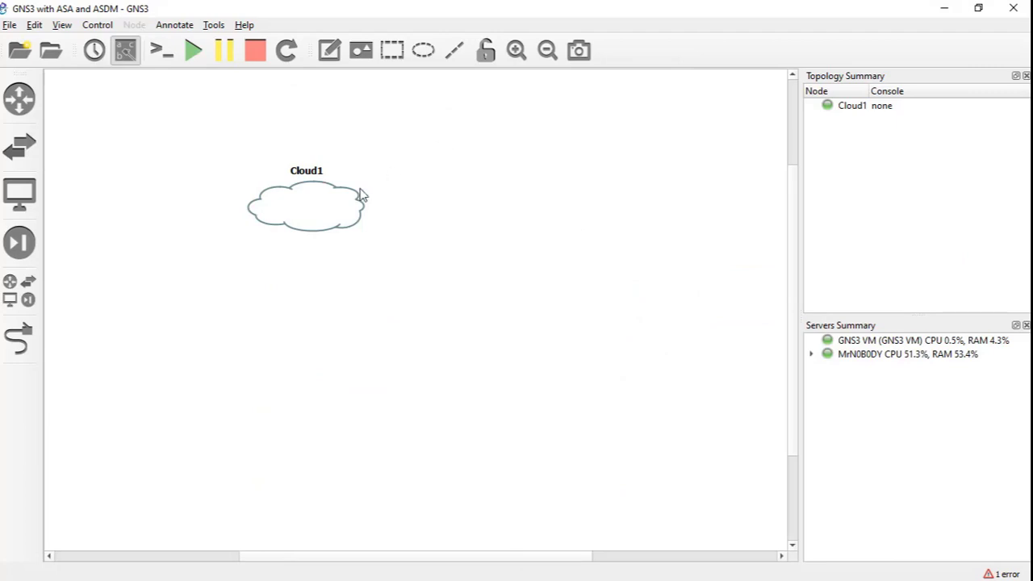
# - In Cloud1's configuration, show special Ethernet interfaces and select MS_LOOPBACK
pyautogui.rightClick(285, 202)
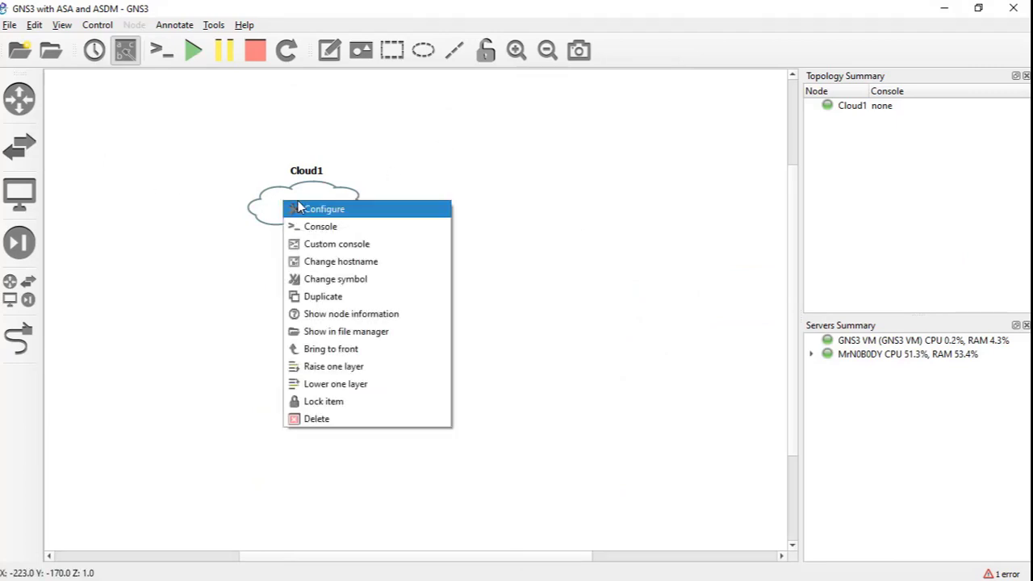
pyautogui.click(319, 209)
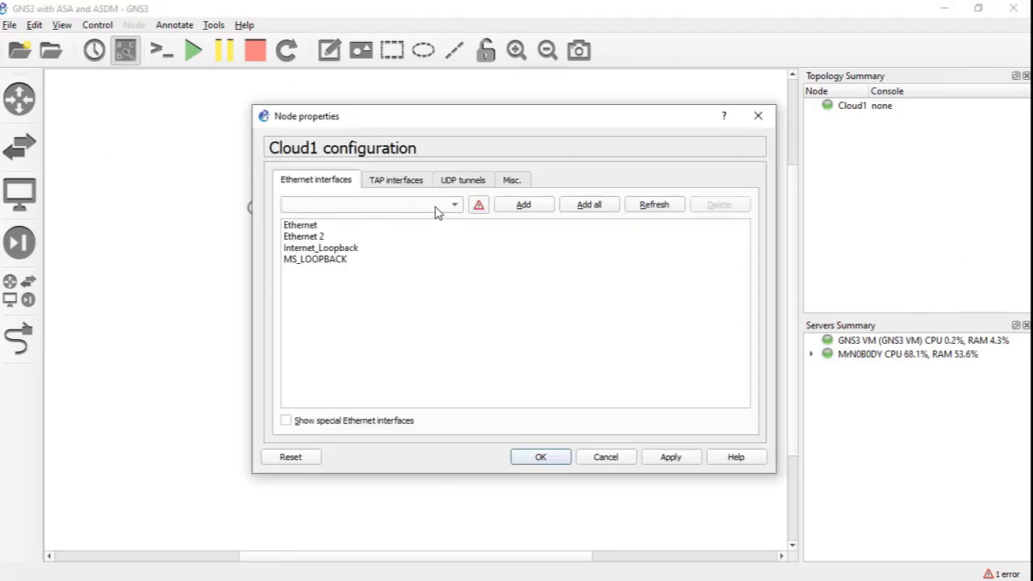
pyautogui.click(287, 420)
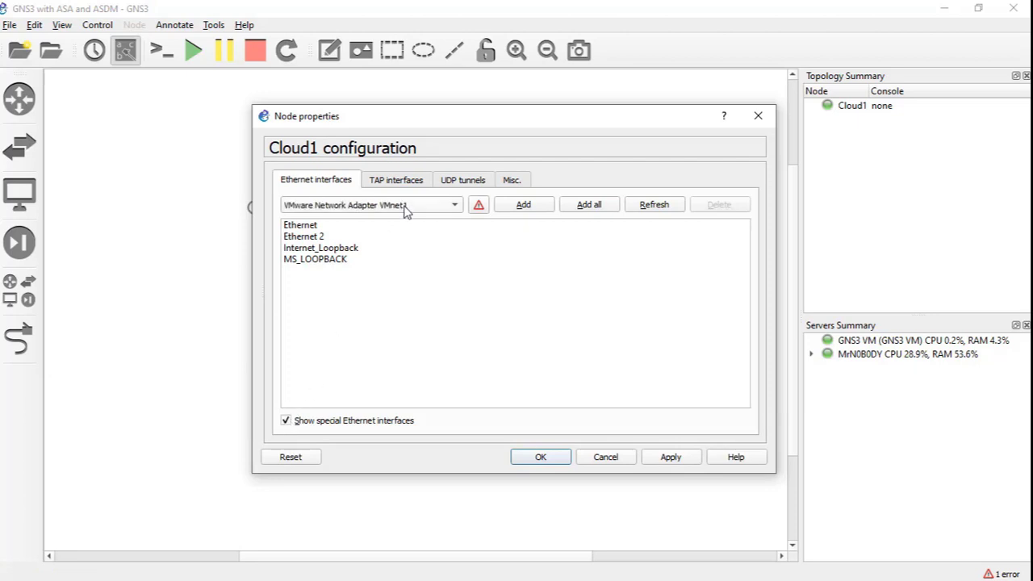
pyautogui.click(395, 211)
pyautogui.click(569, 316)
pyautogui.click(317, 266)
pyautogui.click(521, 459)
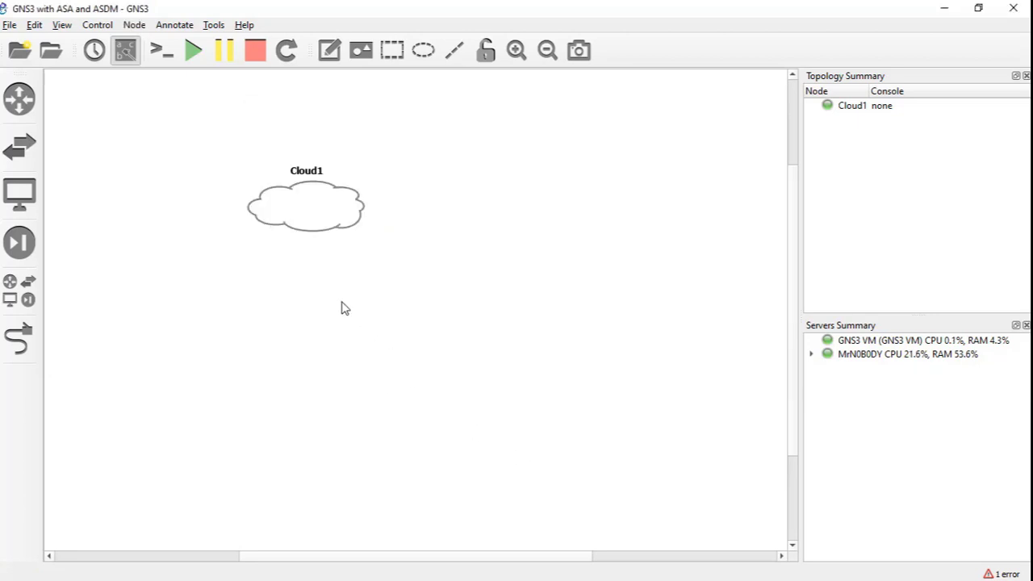
pyautogui.click(10, 25)
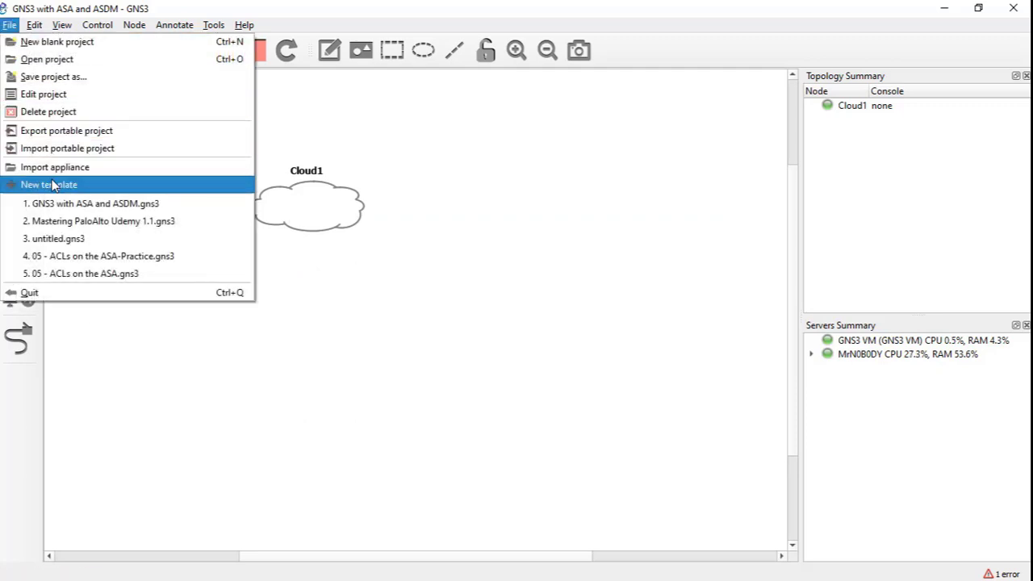
# - Import the pan-vm-fw.gns3a appliance and install it on the GNS3 VM
pyautogui.press('Escape')
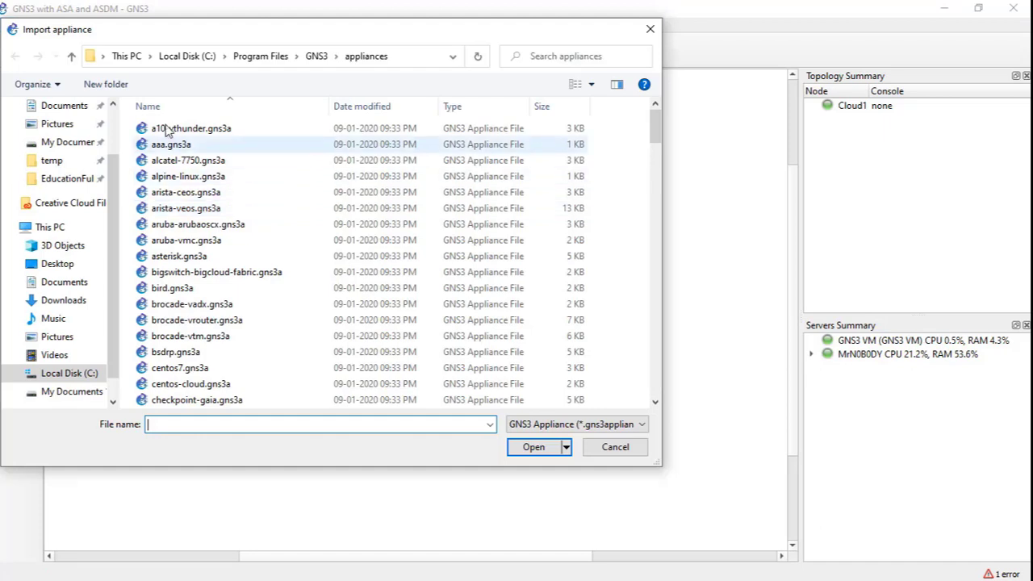
pyautogui.click(231, 259)
pyautogui.write('pan-vm-fw.gns3a')
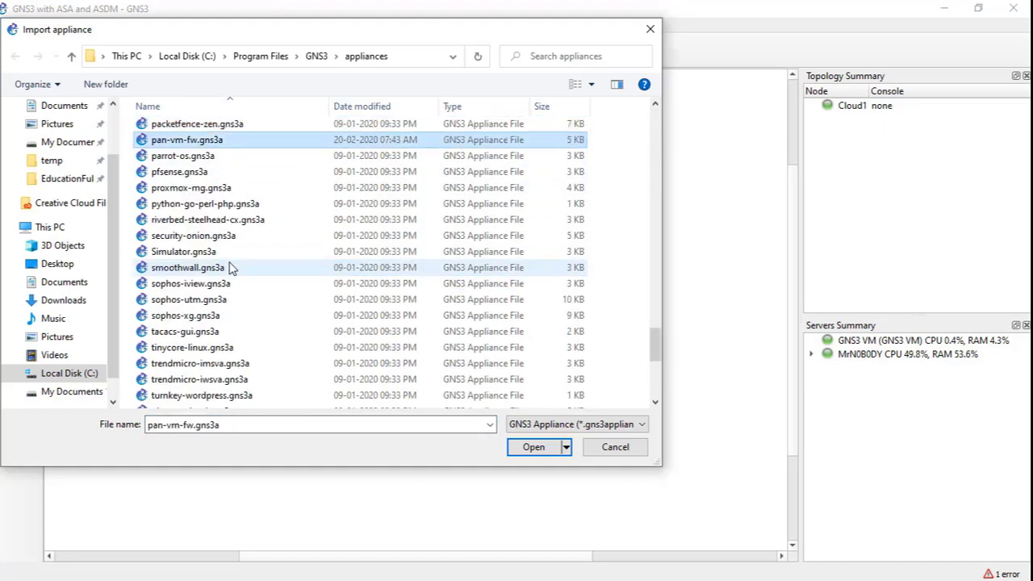
pyautogui.click(405, 66)
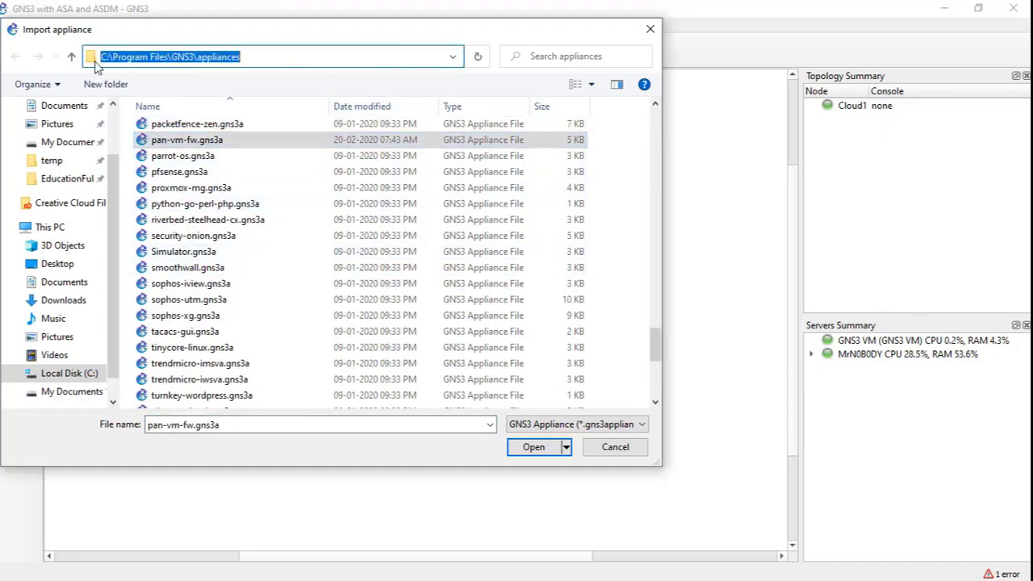
pyautogui.doubleClick(202, 139)
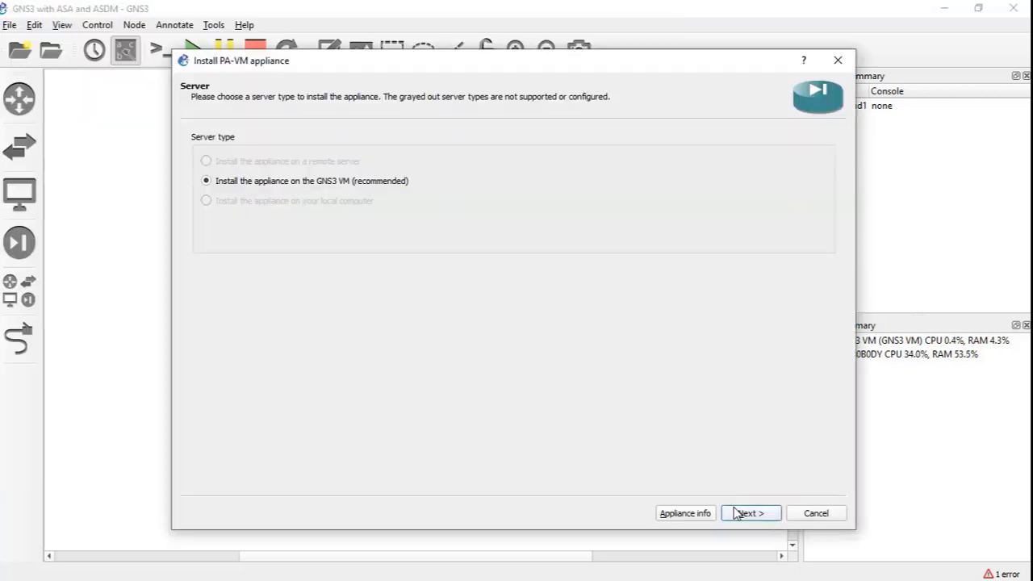
pyautogui.click(745, 513)
pyautogui.click(752, 518)
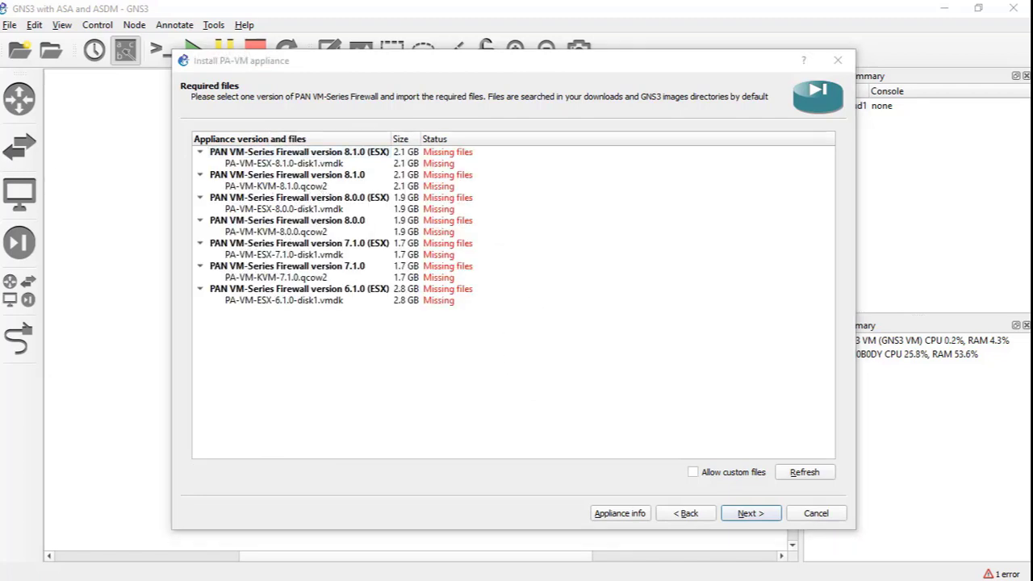
# - Select the missing PA-VM-KVM-8.0.0.qcow2 entry and start importing it
pyautogui.hotkey('alt', 'Tab')
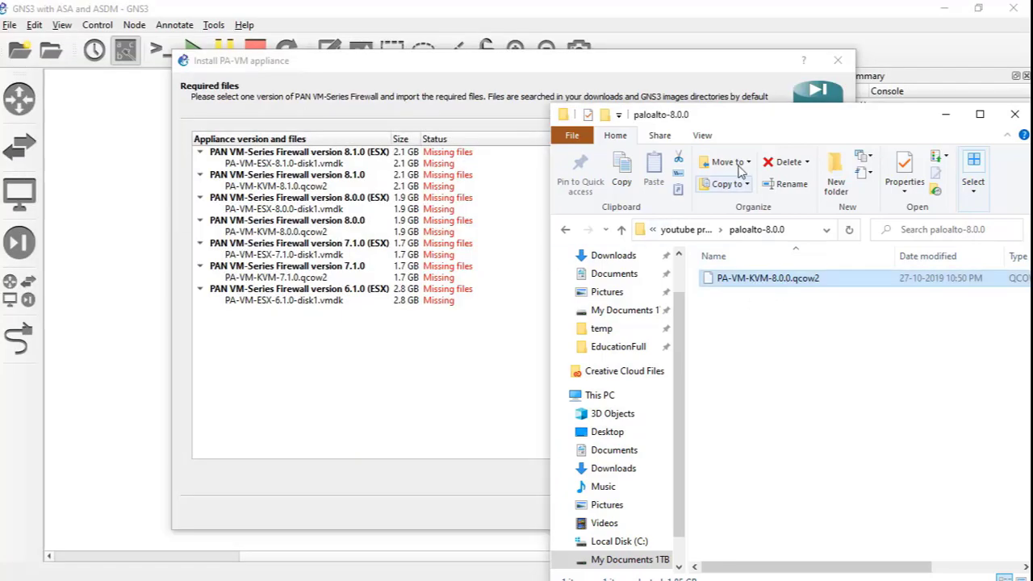
pyautogui.moveTo(740, 115); pyautogui.dragTo(728, 70)
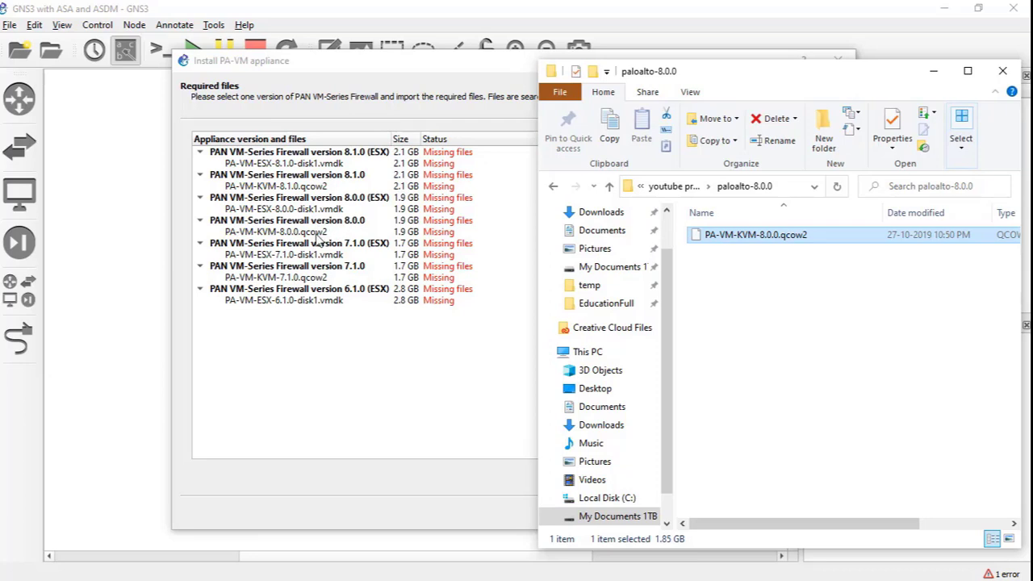
pyautogui.click(316, 234)
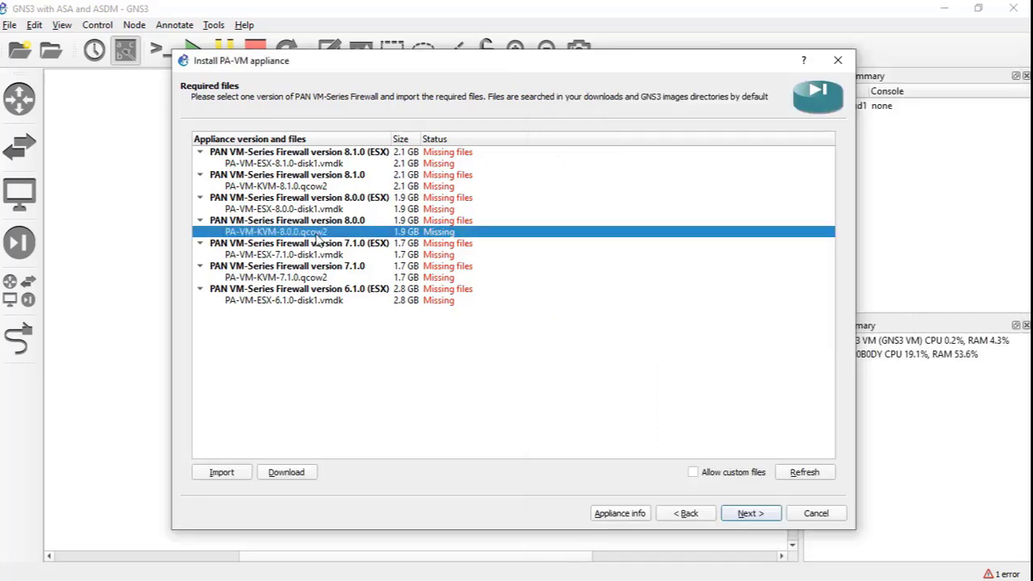
pyautogui.click(211, 472)
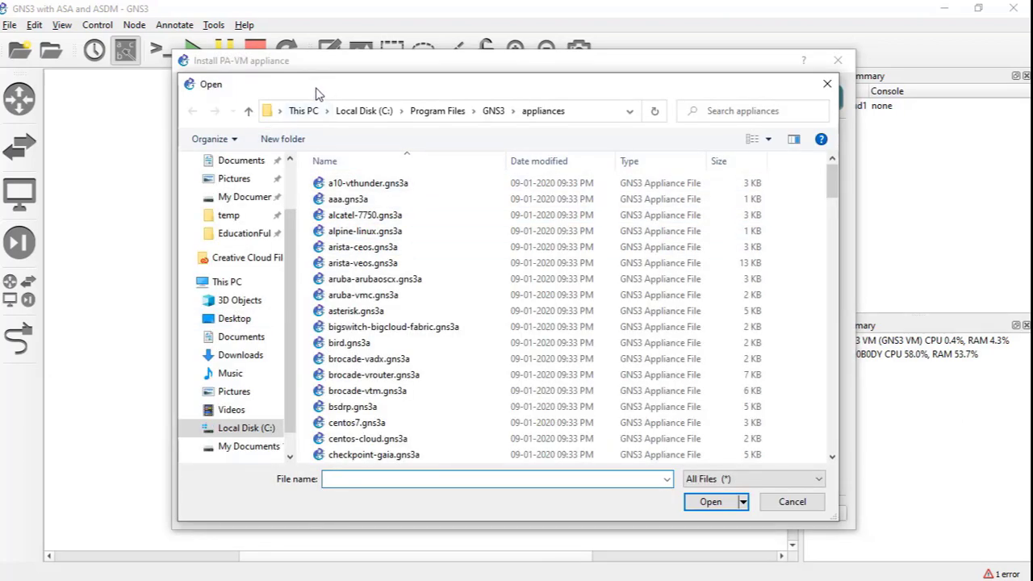
# - Open PA-VM-KVM-8.0.0.qcow2 from the copied paloalto-8.0.0 folder path
pyautogui.hotkey('alt', 'Tab')
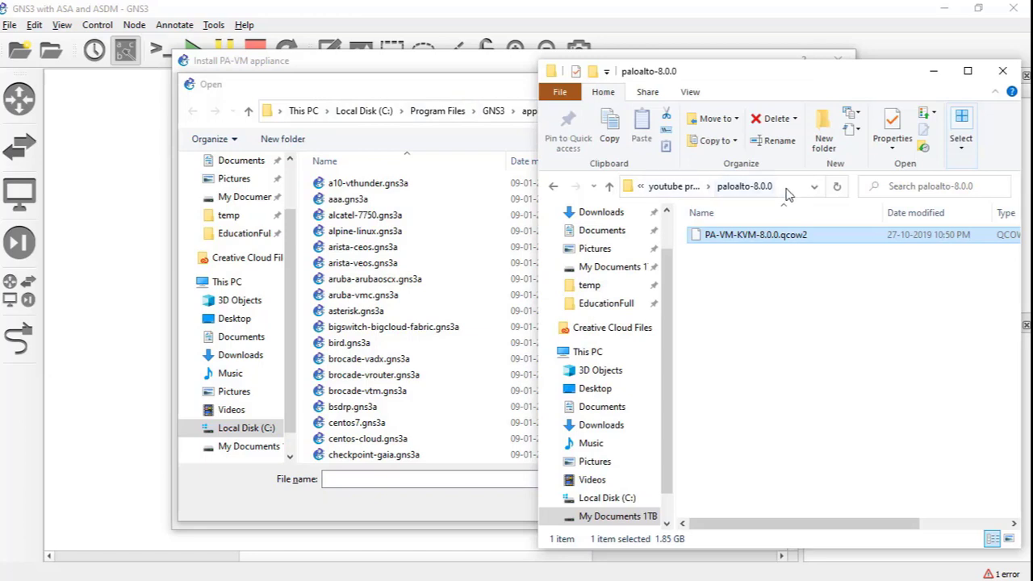
pyautogui.click(787, 190)
pyautogui.hotkey('ctrl', 'c')
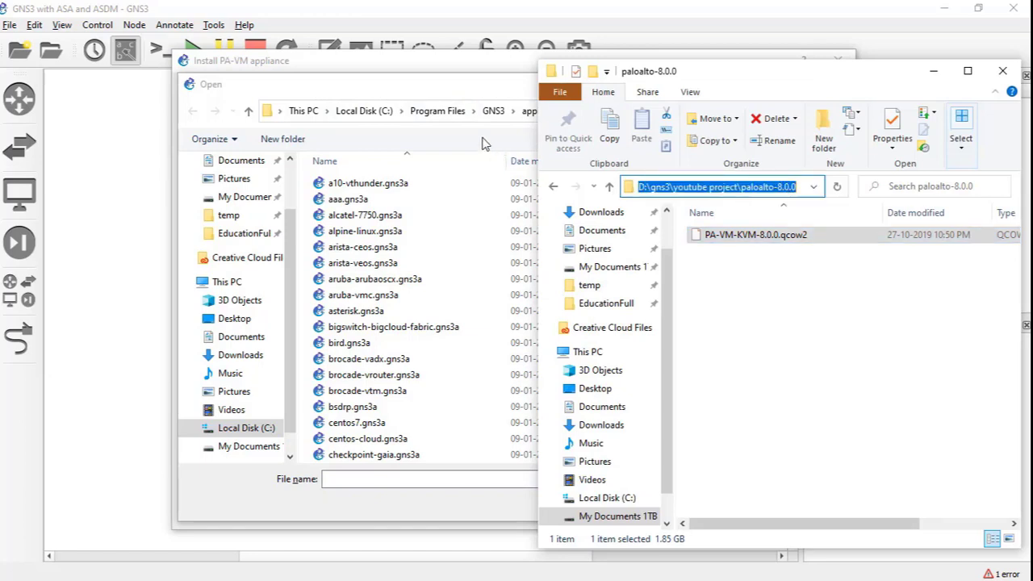
pyautogui.click(452, 98)
pyautogui.click(605, 116)
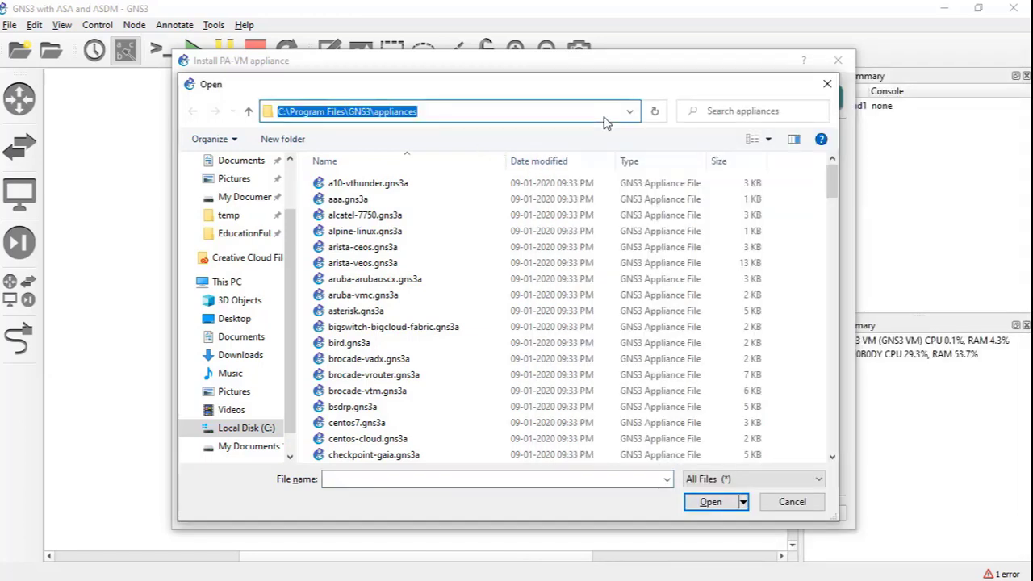
pyautogui.hotkey('ctrl', 'v')
pyautogui.press('Return')
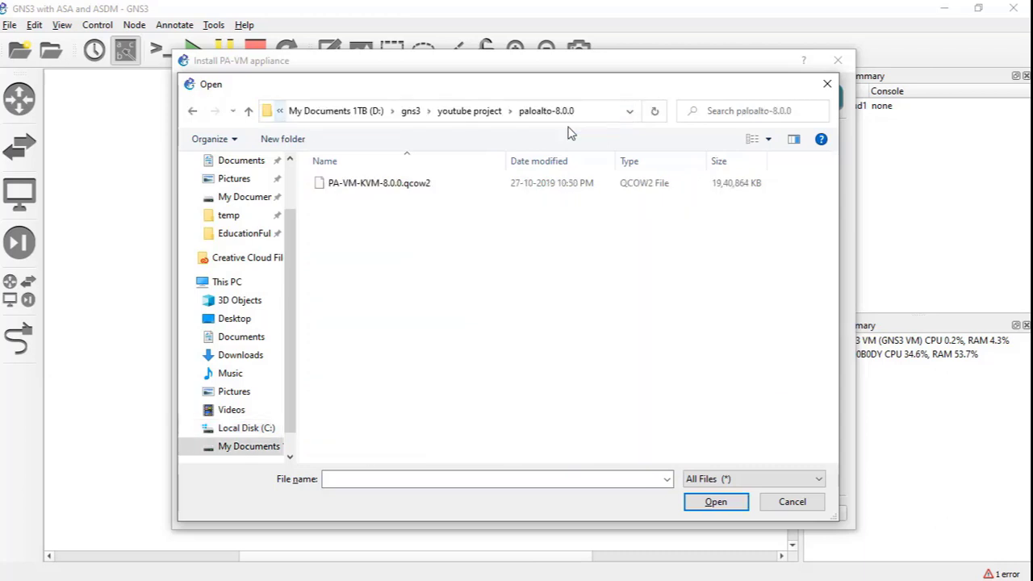
pyautogui.click(359, 184)
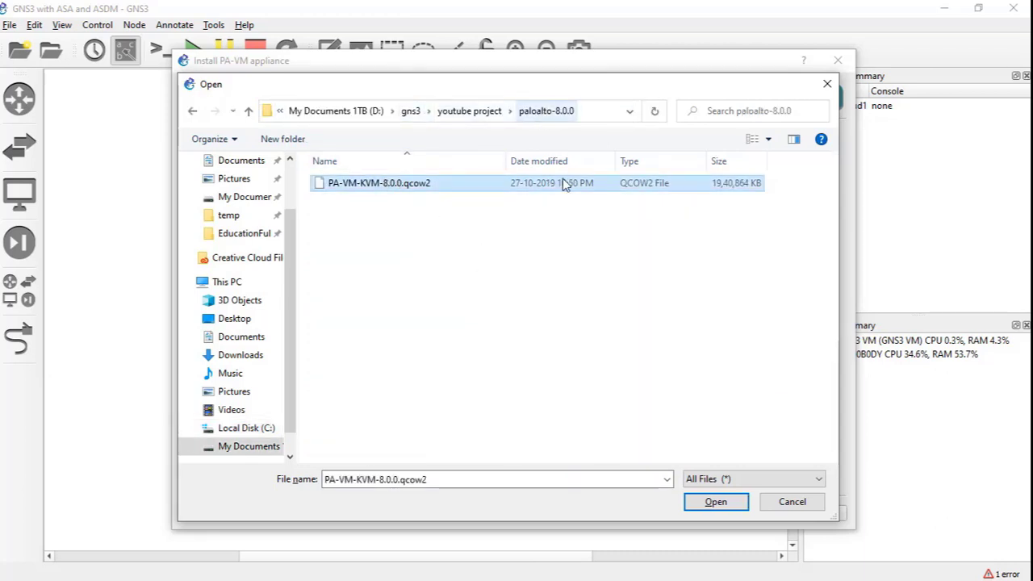
pyautogui.click(716, 502)
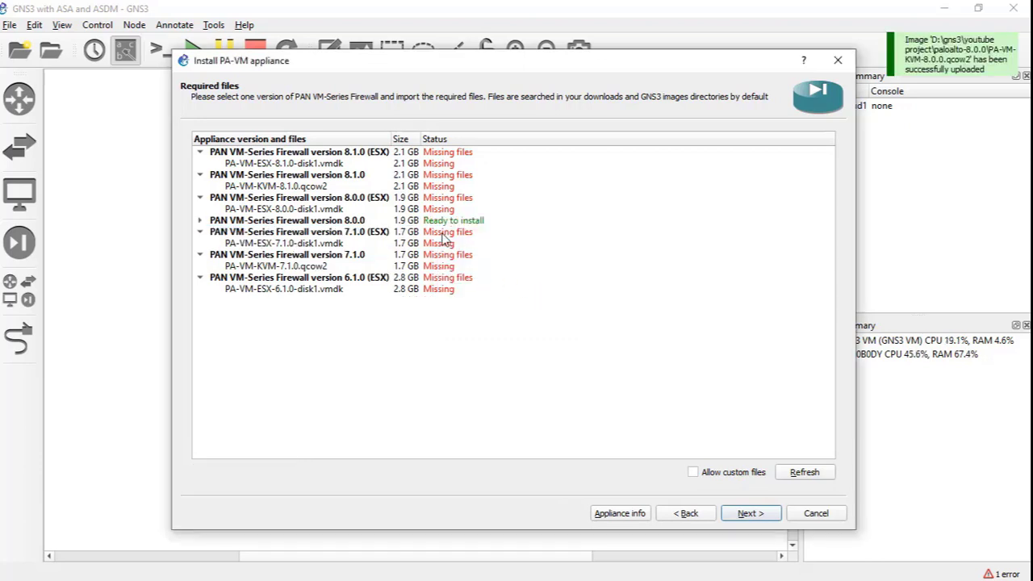
# - Install firewall version 8.0.0 with PA-VM-KVM-8.0.0.qcow2 and dismiss the success message
pyautogui.click(312, 221)
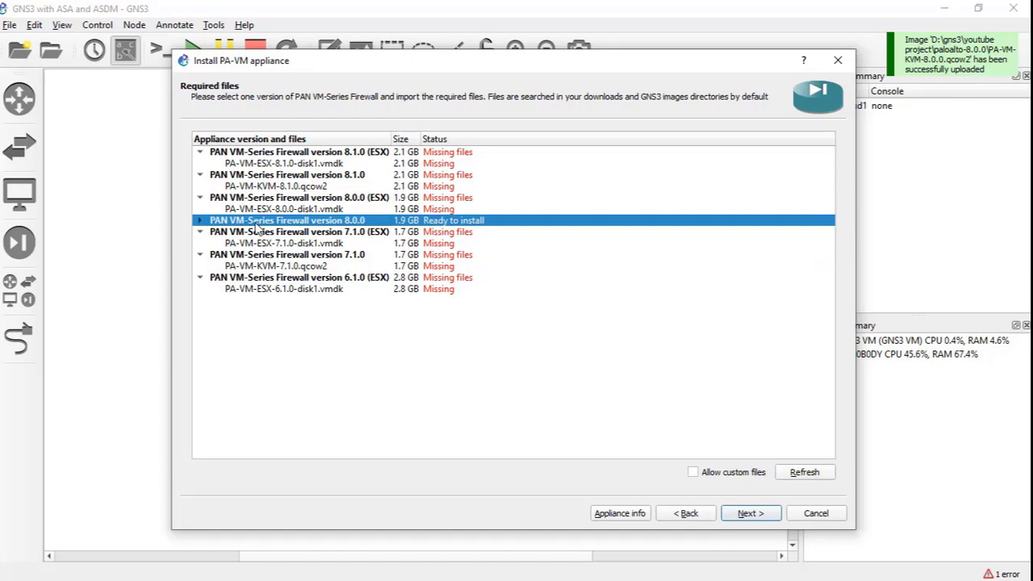
pyautogui.click(198, 221)
pyautogui.click(355, 233)
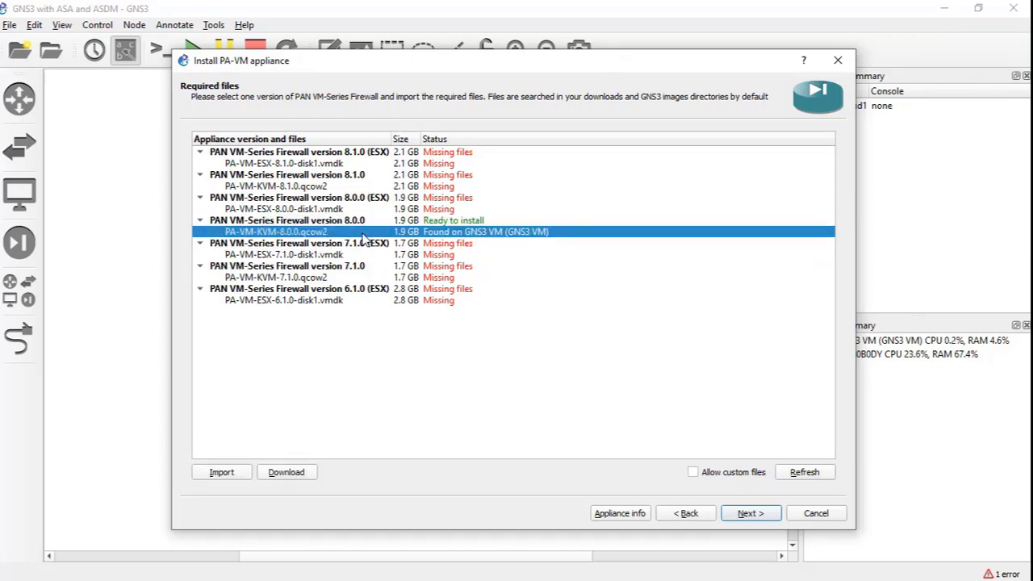
pyautogui.click(750, 515)
pyautogui.click(529, 315)
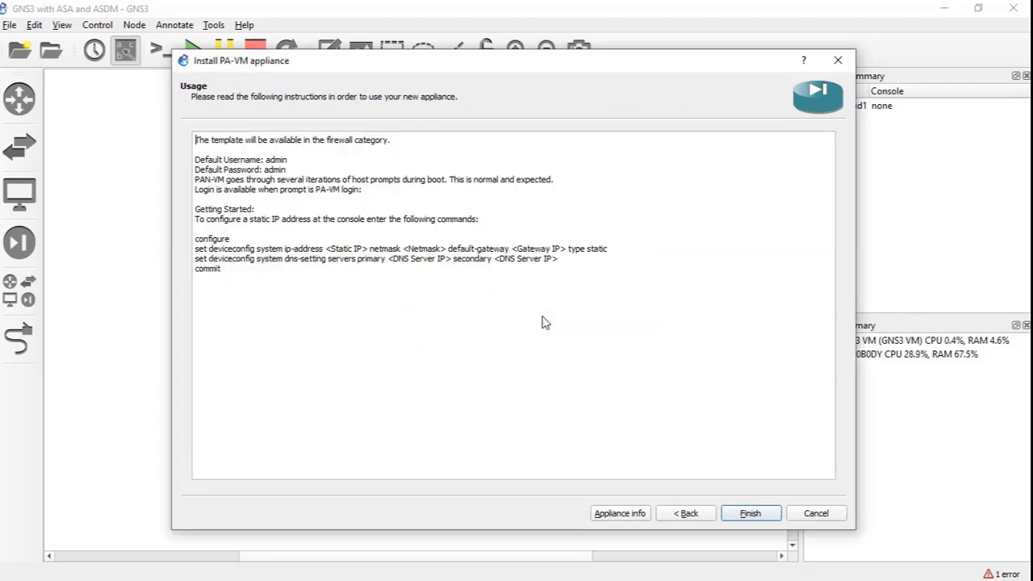
pyautogui.moveTo(312, 305); pyautogui.dragTo(195, 139)
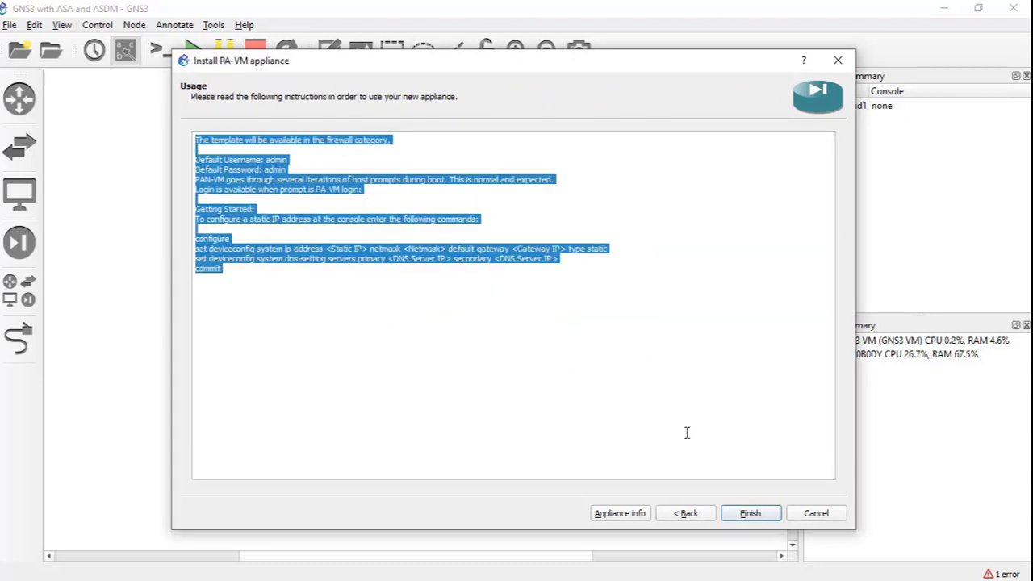
pyautogui.click(750, 514)
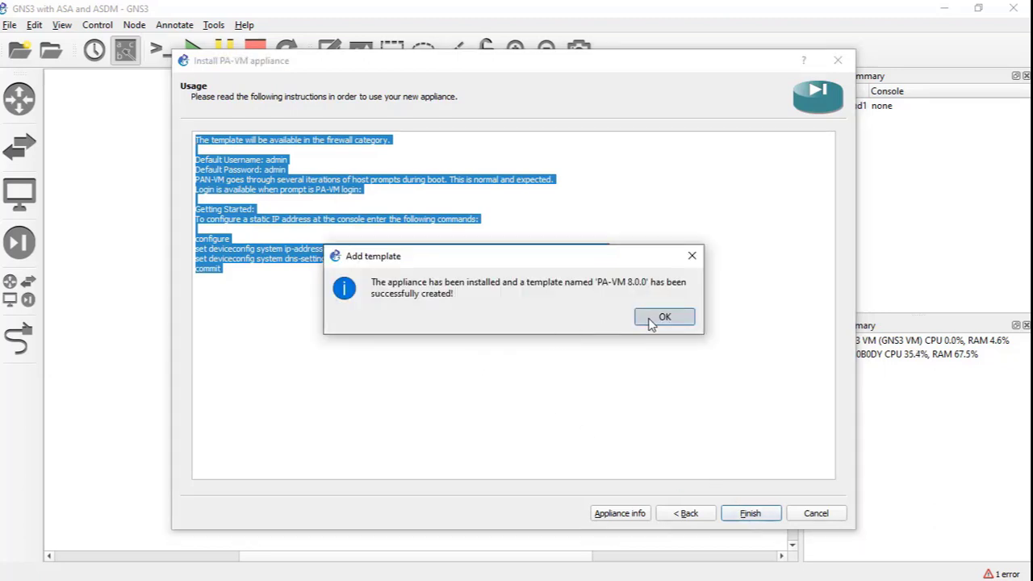
pyautogui.click(662, 315)
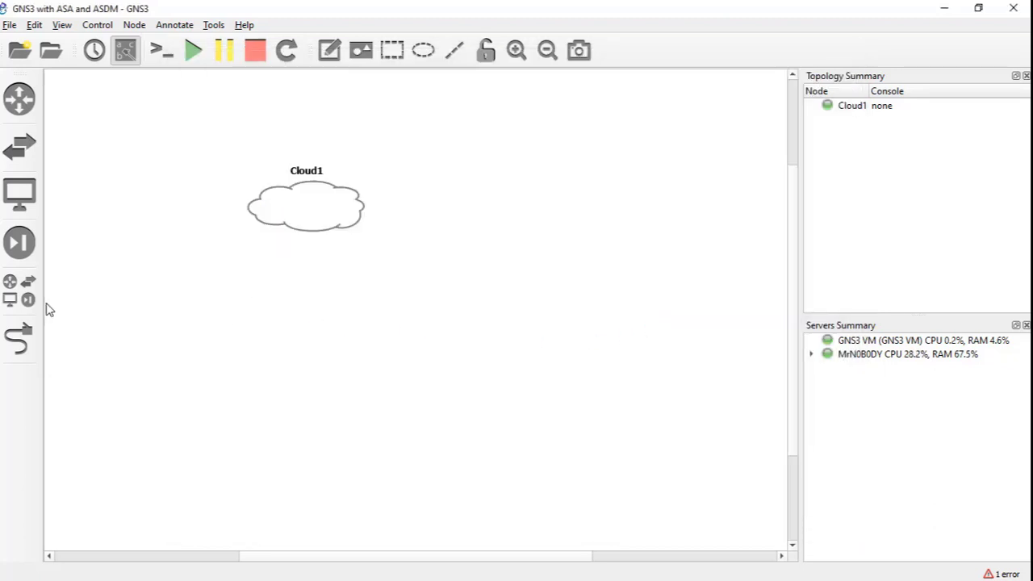
# - Change the PA-VM 8.0.0 template symbol to the Affinity-circle-blue firewall icon
pyautogui.click(20, 291)
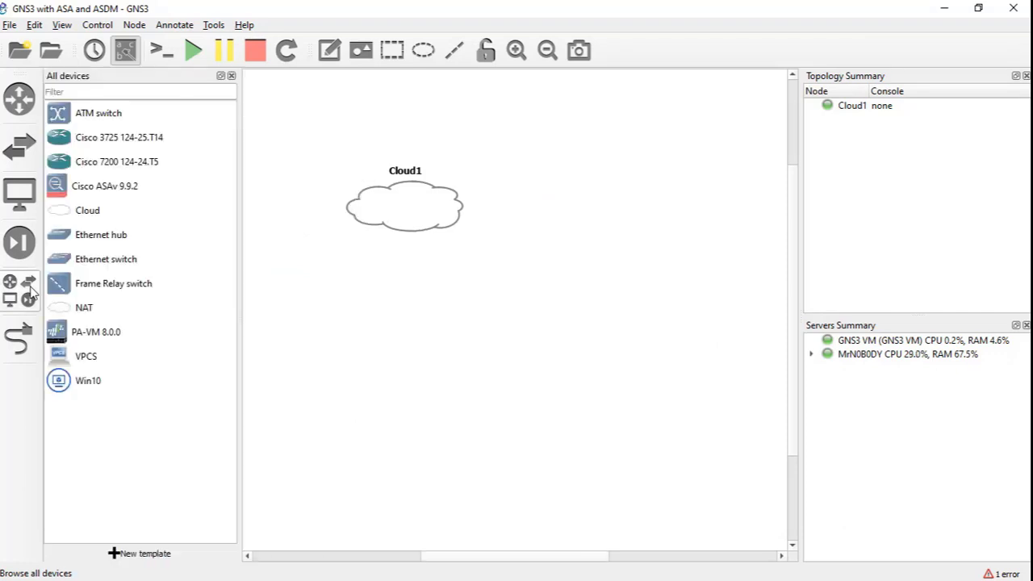
pyautogui.click(95, 338)
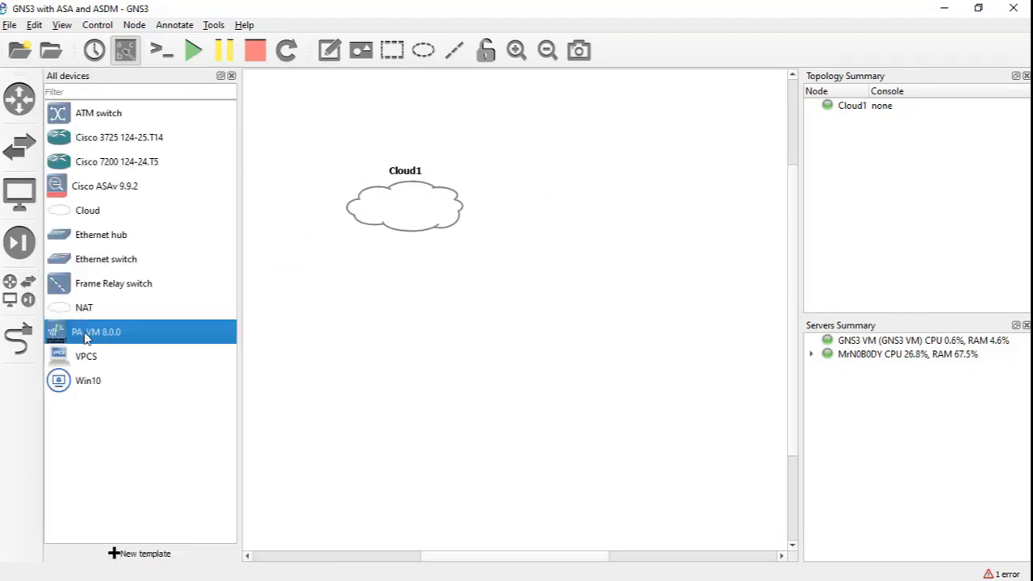
pyautogui.rightClick(95, 338)
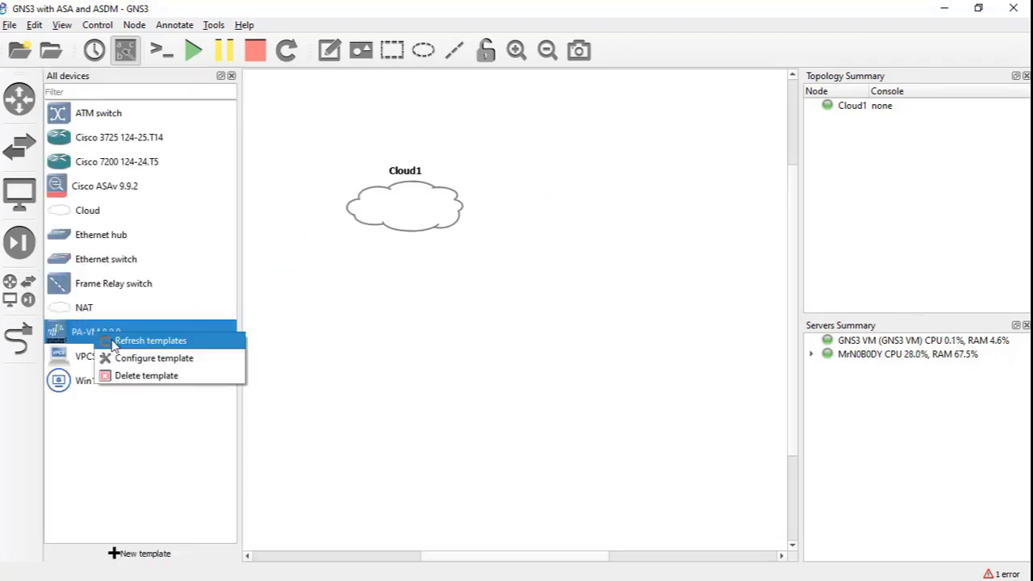
pyautogui.click(109, 340)
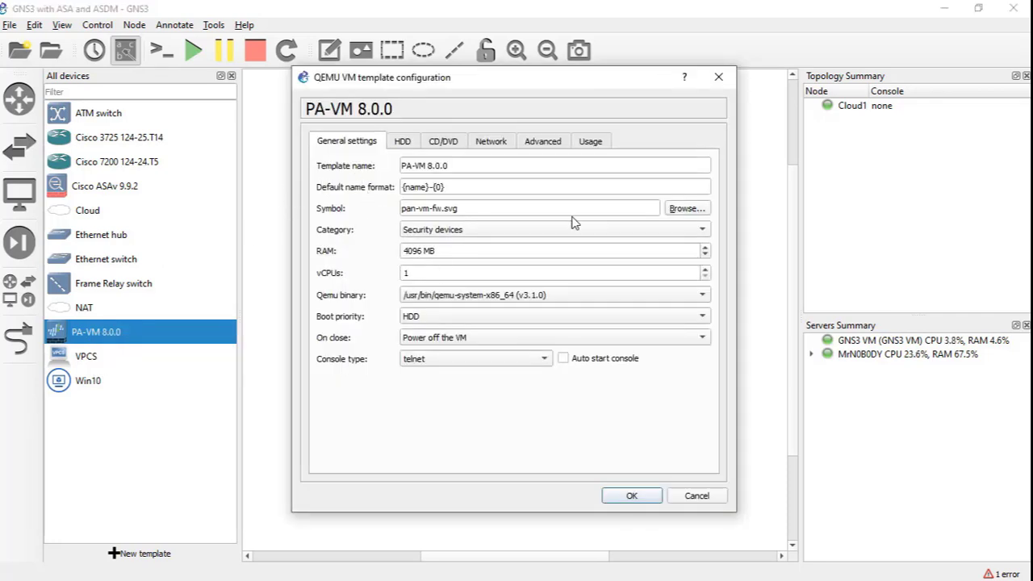
pyautogui.click(684, 210)
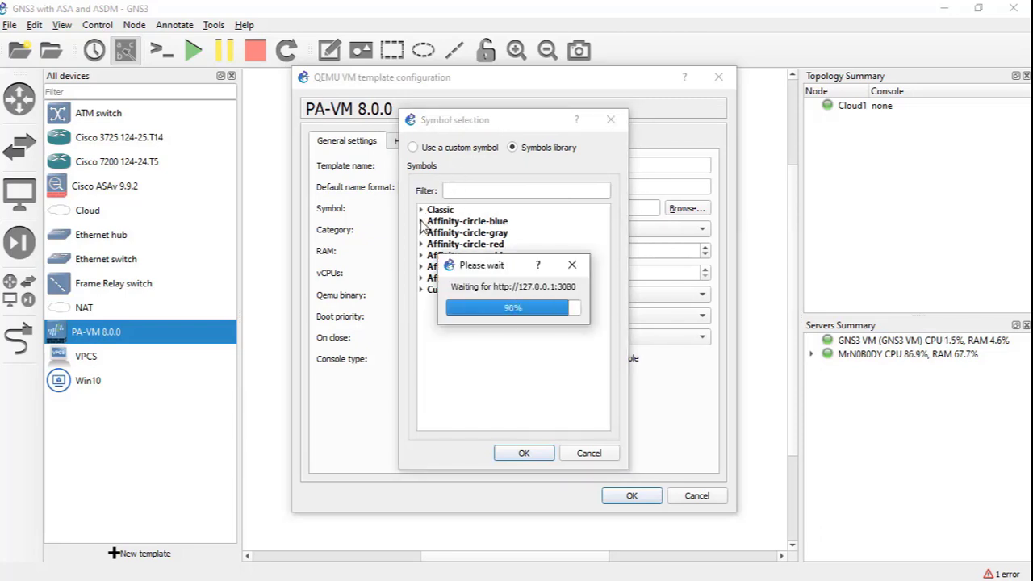
pyautogui.click(421, 222)
pyautogui.click(467, 192)
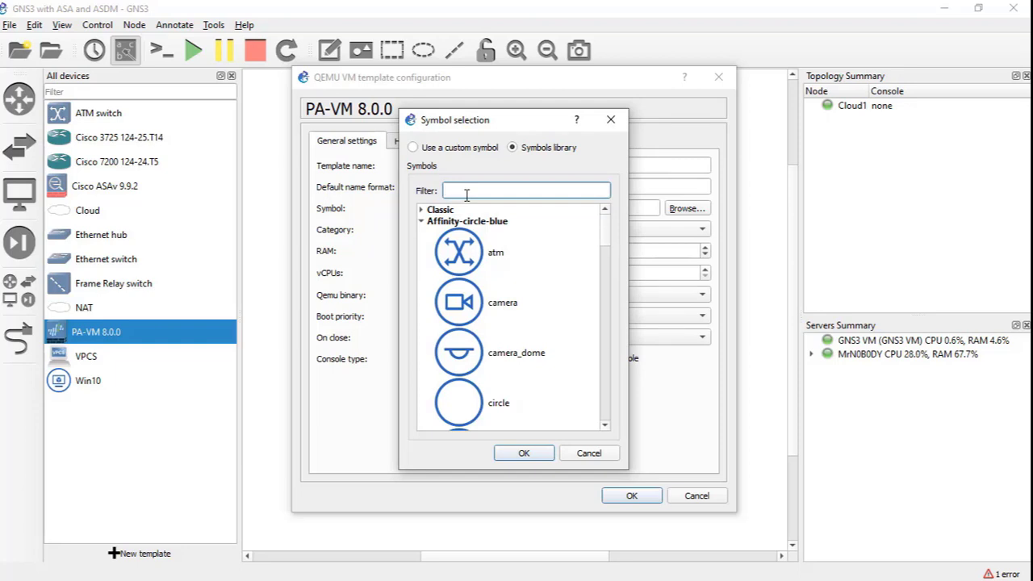
pyautogui.write('fire')
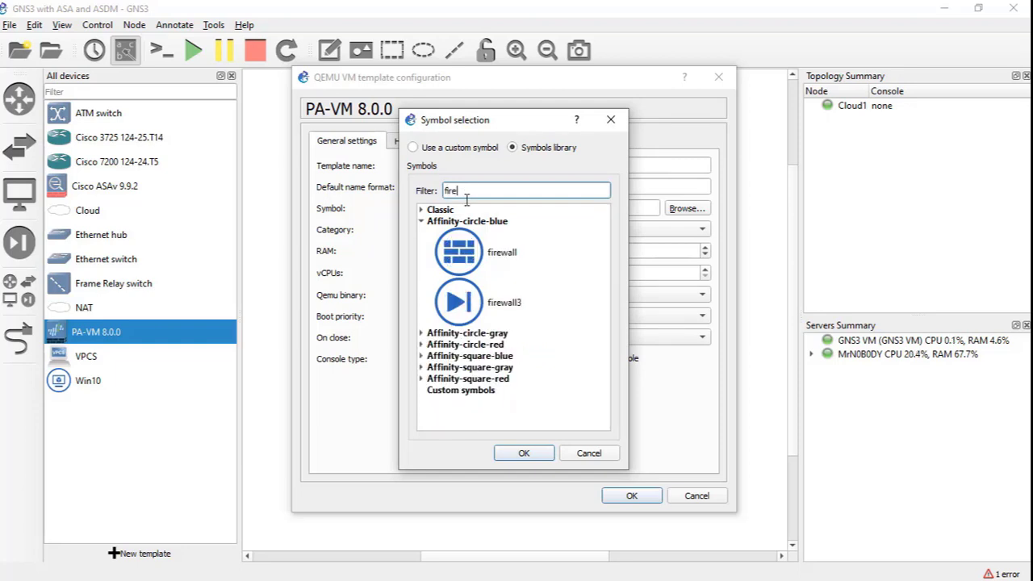
pyautogui.click(467, 256)
pyautogui.click(524, 453)
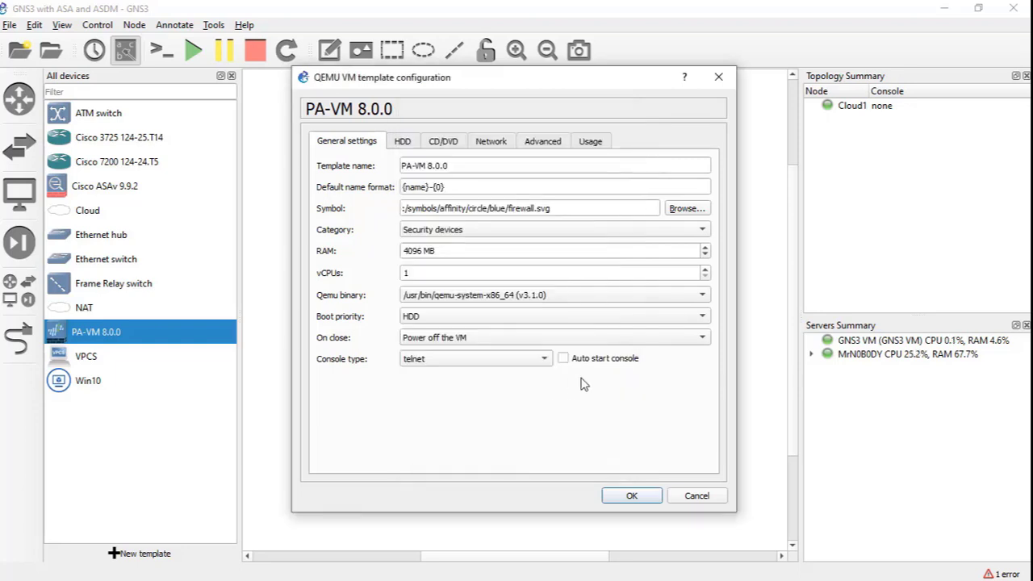
pyautogui.click(632, 496)
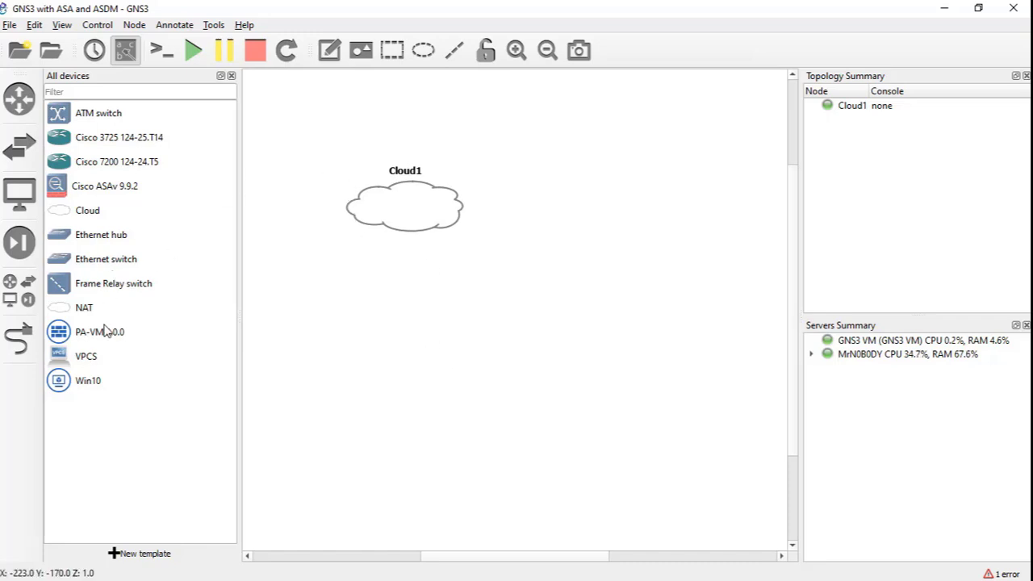
# - Place a PA-VM 8.0.0 node below Cloud1 and show Help > About
pyautogui.moveTo(104, 333); pyautogui.dragTo(406, 351)
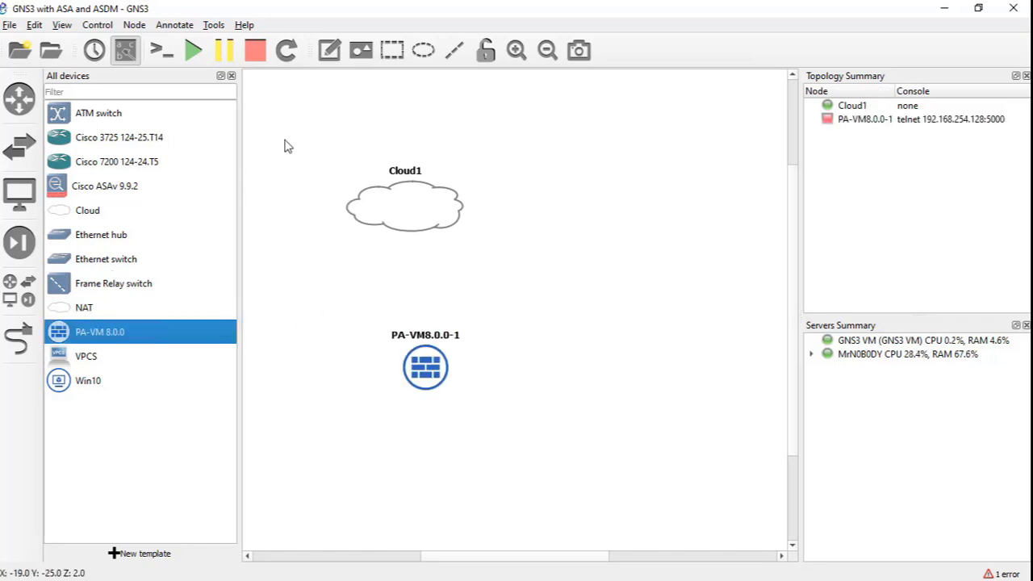
pyautogui.click(231, 76)
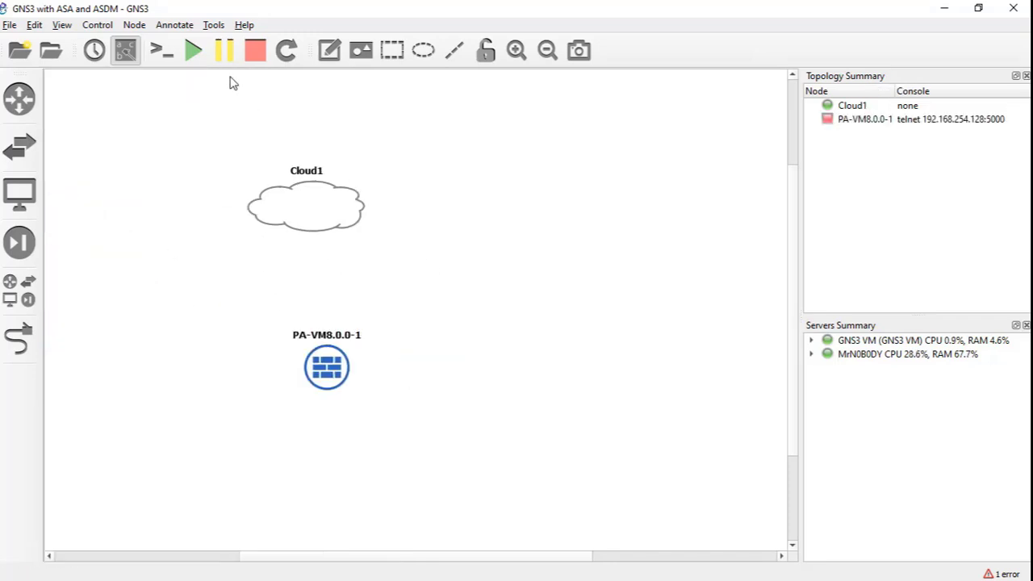
pyautogui.click(243, 25)
pyautogui.click(252, 161)
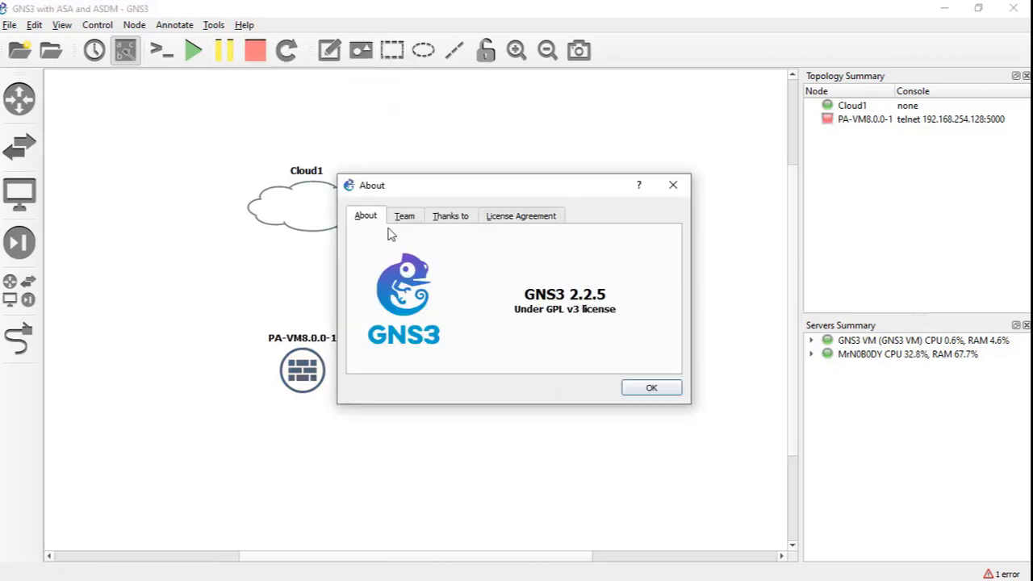
# - Link PA-VM8.0.0-1's management interface to Cloud1's MS_LOOPBACK interface
pyautogui.click(646, 388)
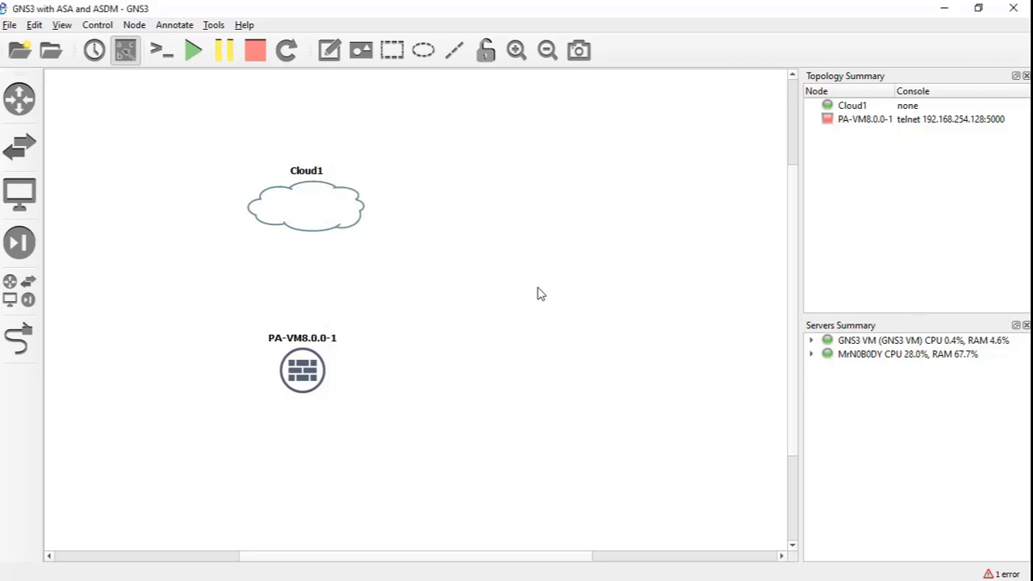
pyautogui.moveTo(317, 384); pyautogui.dragTo(318, 373)
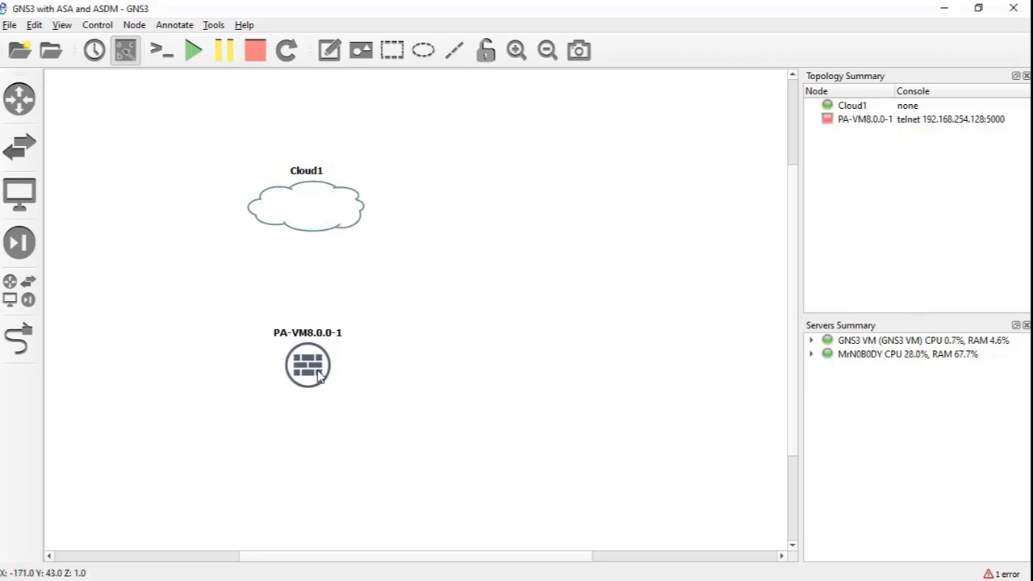
pyautogui.click(18, 339)
pyautogui.click(308, 364)
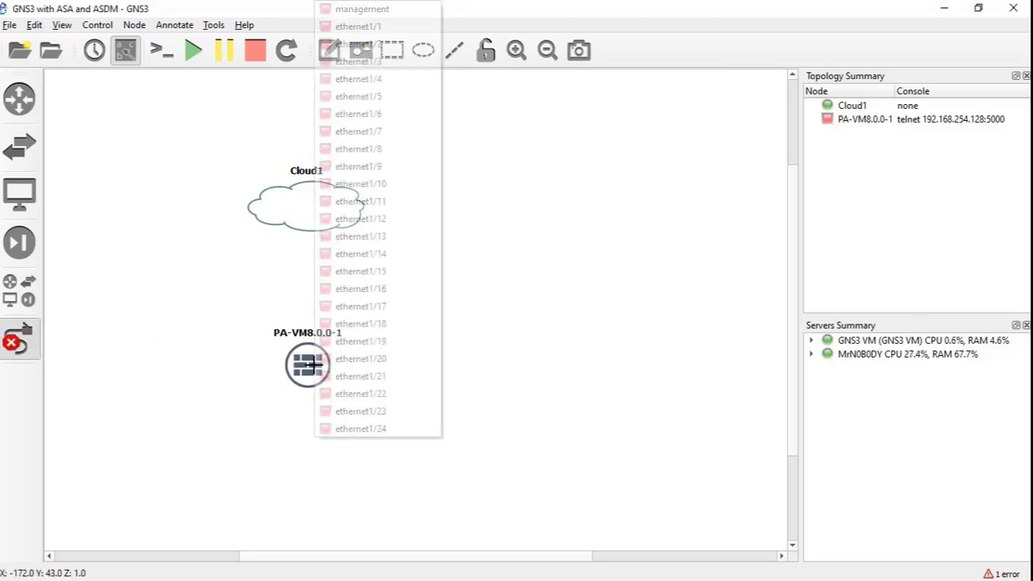
pyautogui.click(365, 9)
pyautogui.click(303, 207)
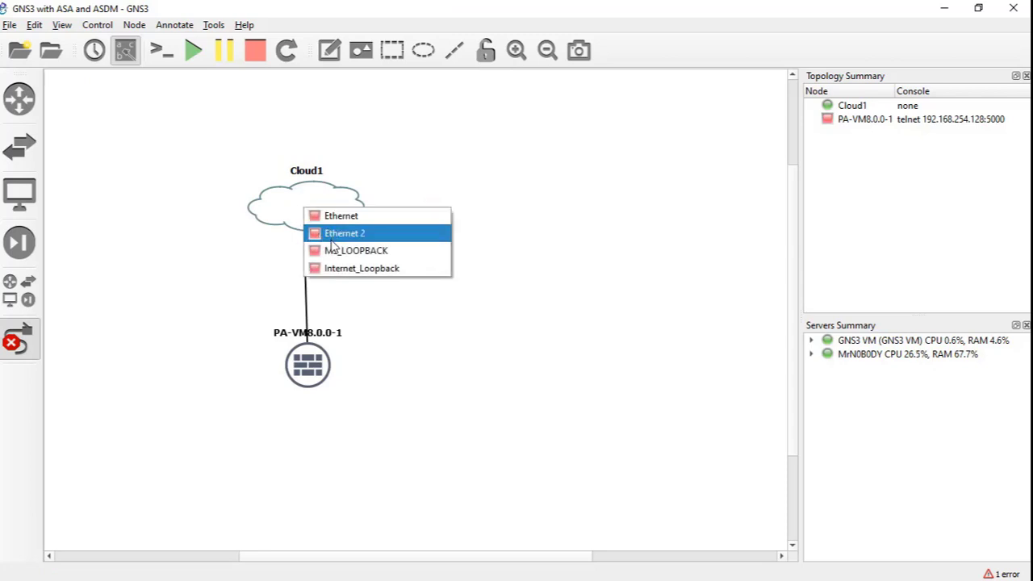
pyautogui.click(335, 252)
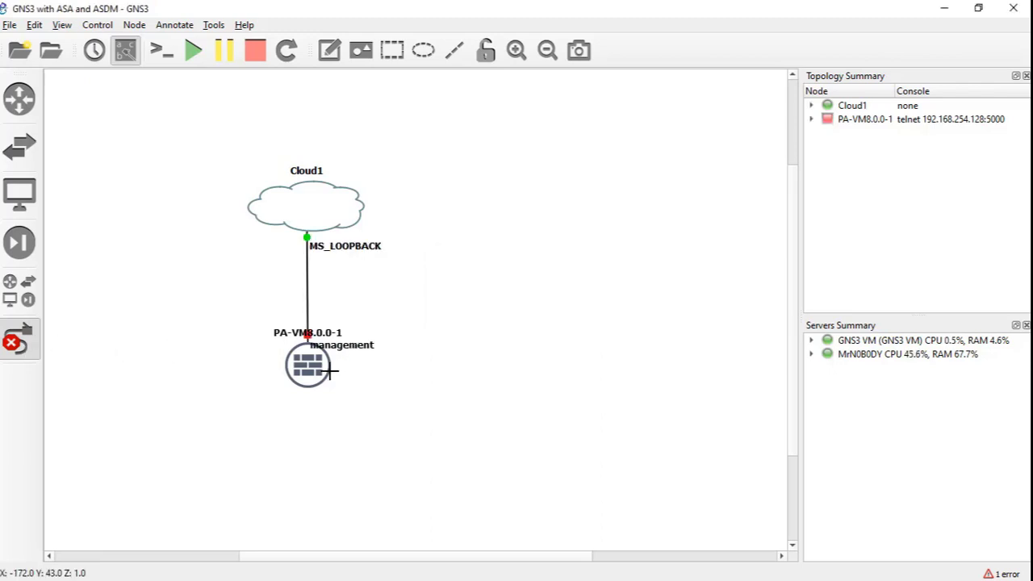
pyautogui.click(35, 355)
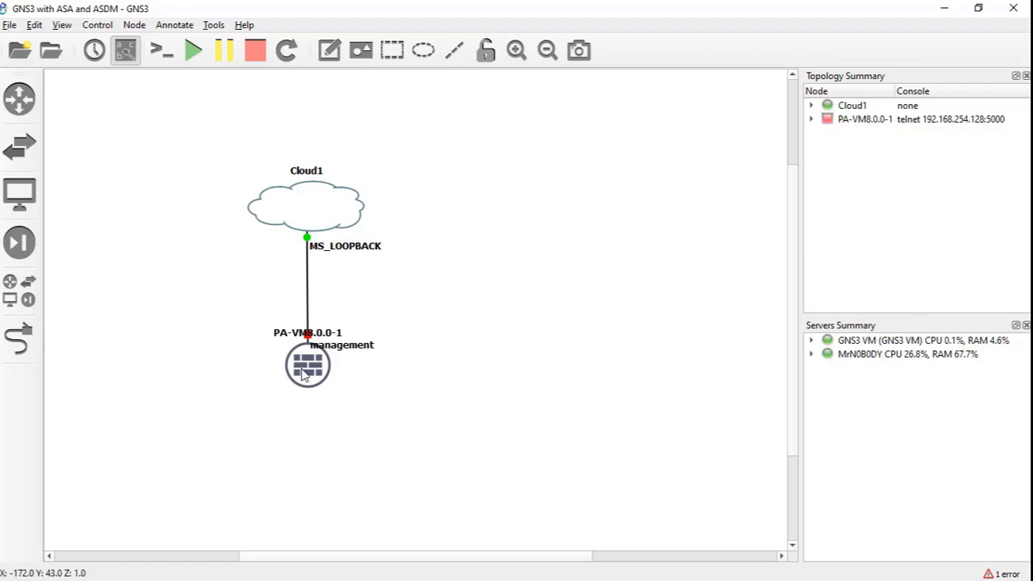
pyautogui.moveTo(302, 373); pyautogui.dragTo(302, 375)
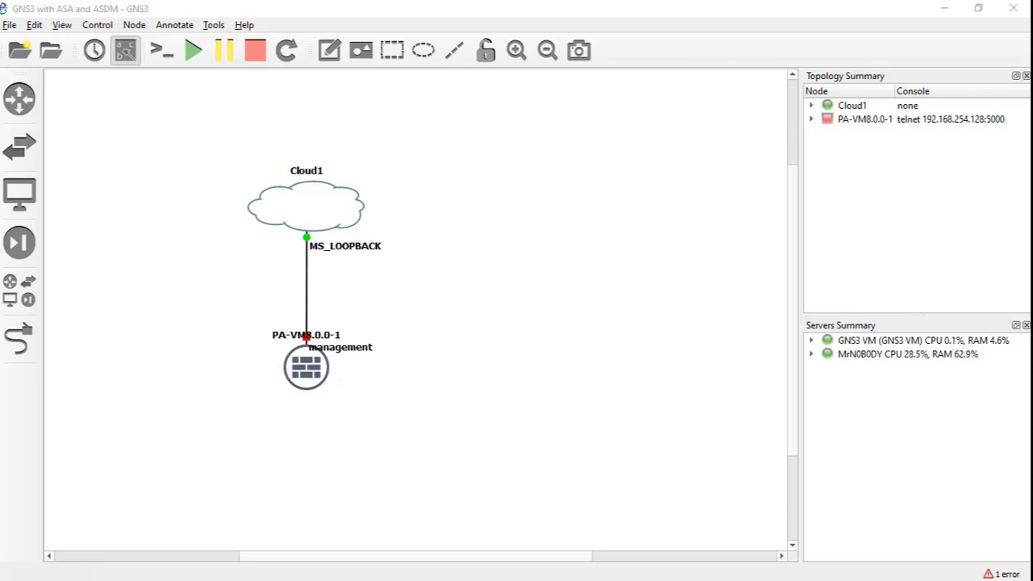
pyautogui.click(147, 232)
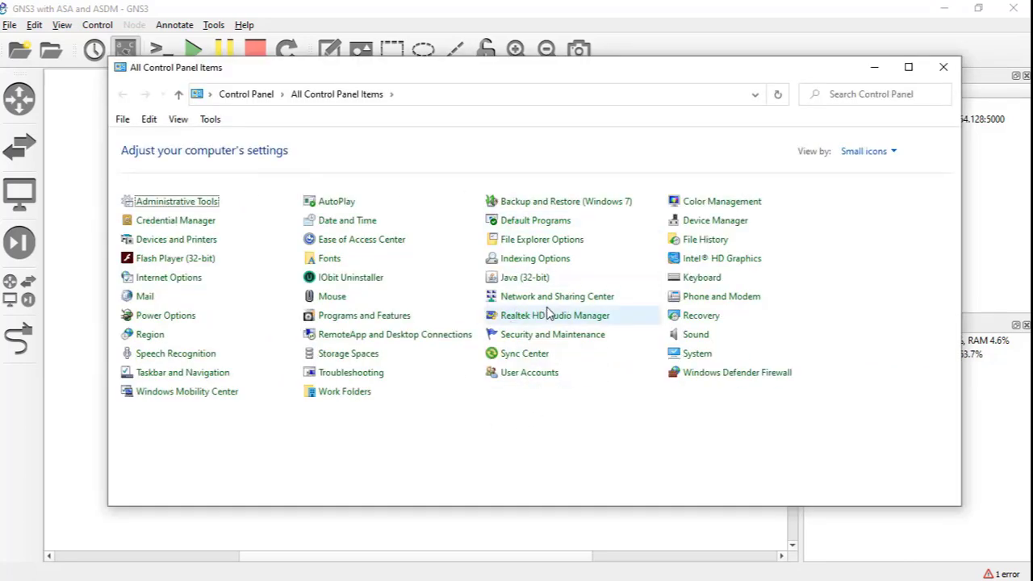
pyautogui.click(524, 298)
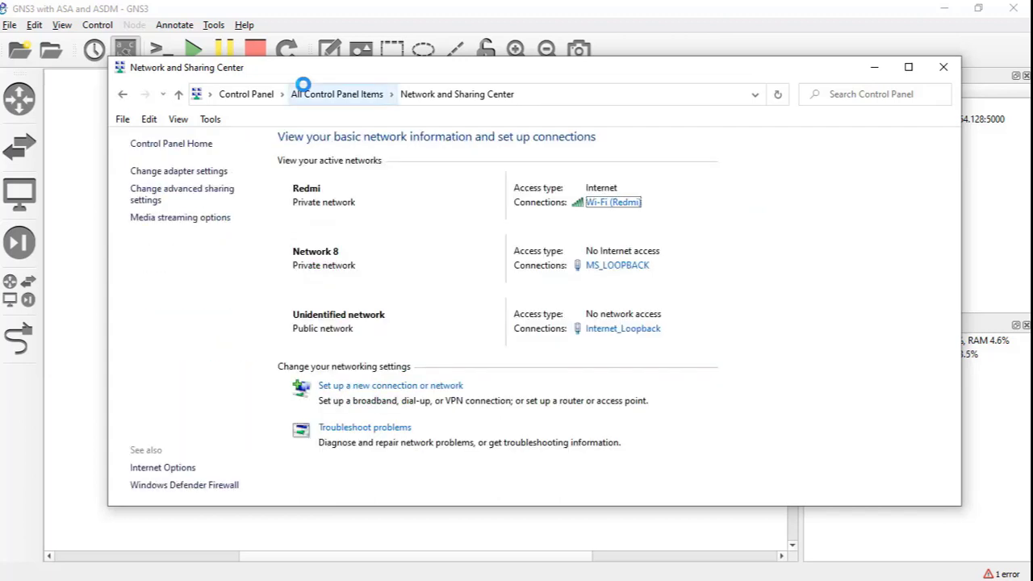
pyautogui.click(211, 175)
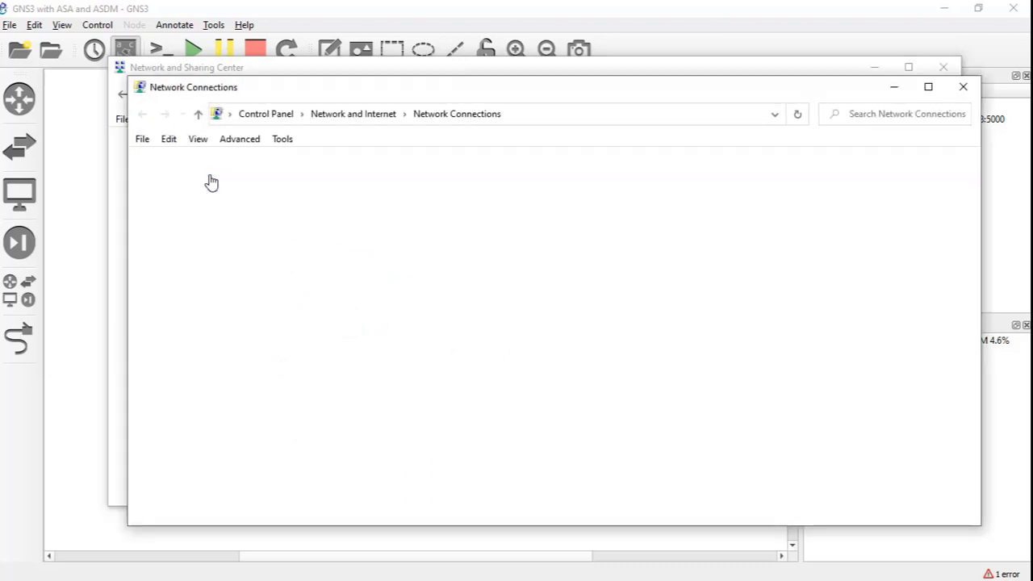
pyautogui.click(215, 238)
pyautogui.rightClick(215, 238)
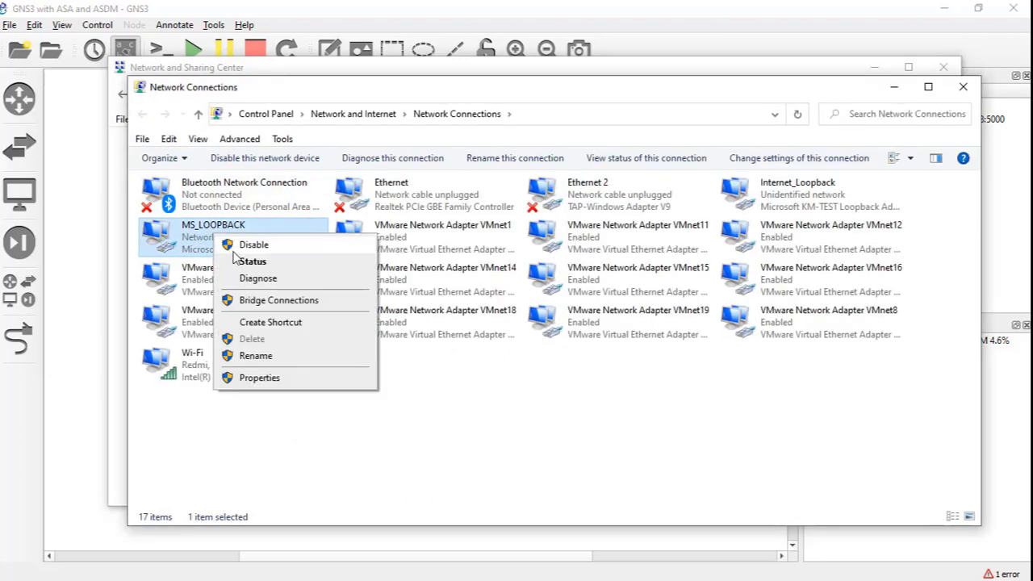
pyautogui.click(247, 259)
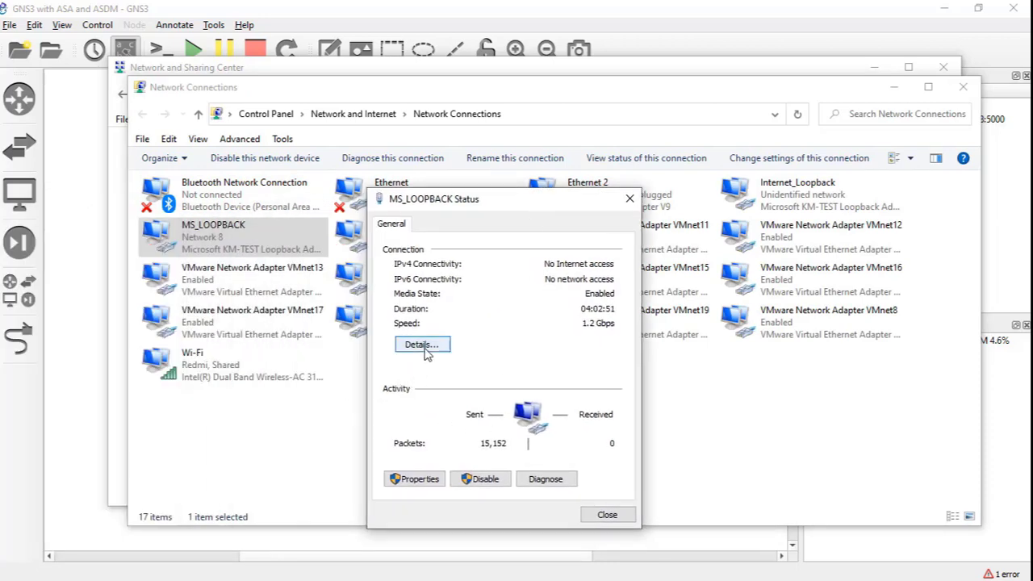
pyautogui.click(423, 346)
pyautogui.click(494, 337)
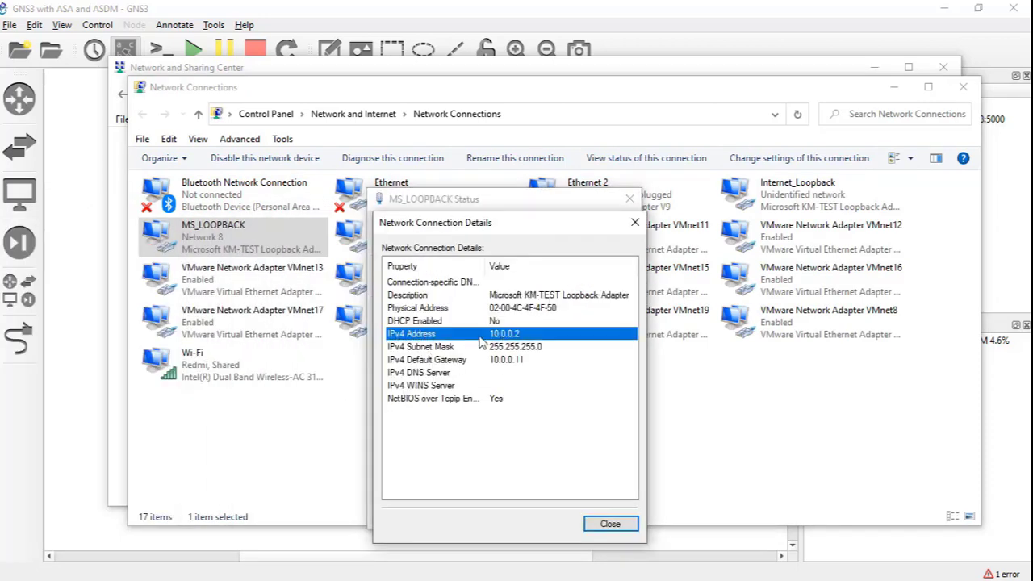
pyautogui.click(607, 525)
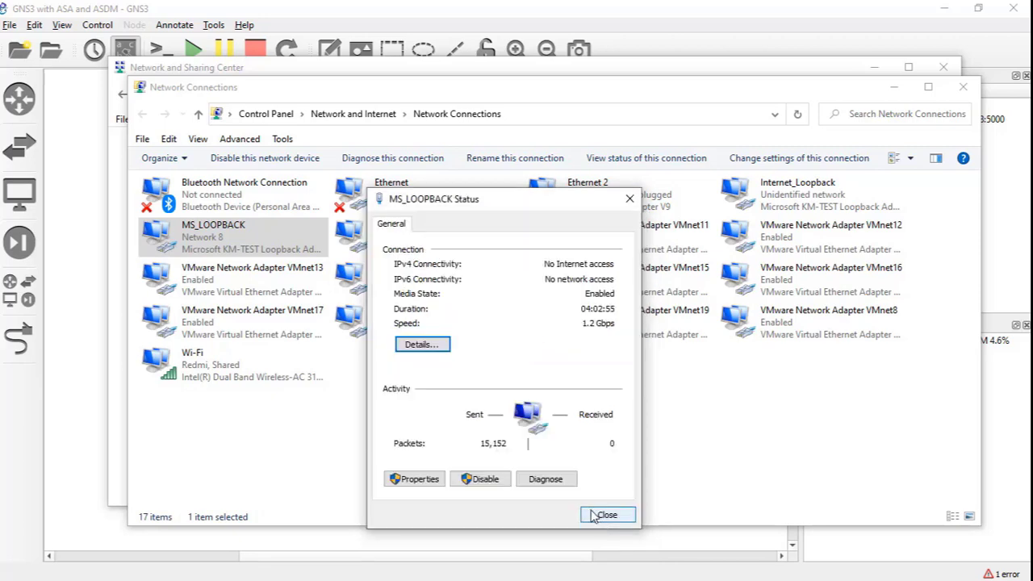
pyautogui.click(604, 516)
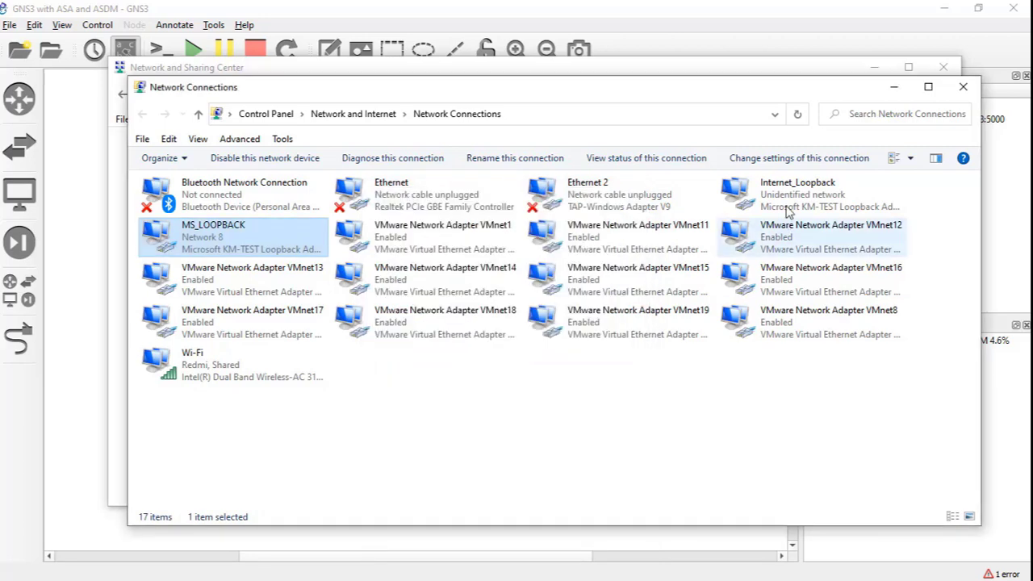
pyautogui.click(957, 91)
pyautogui.click(941, 65)
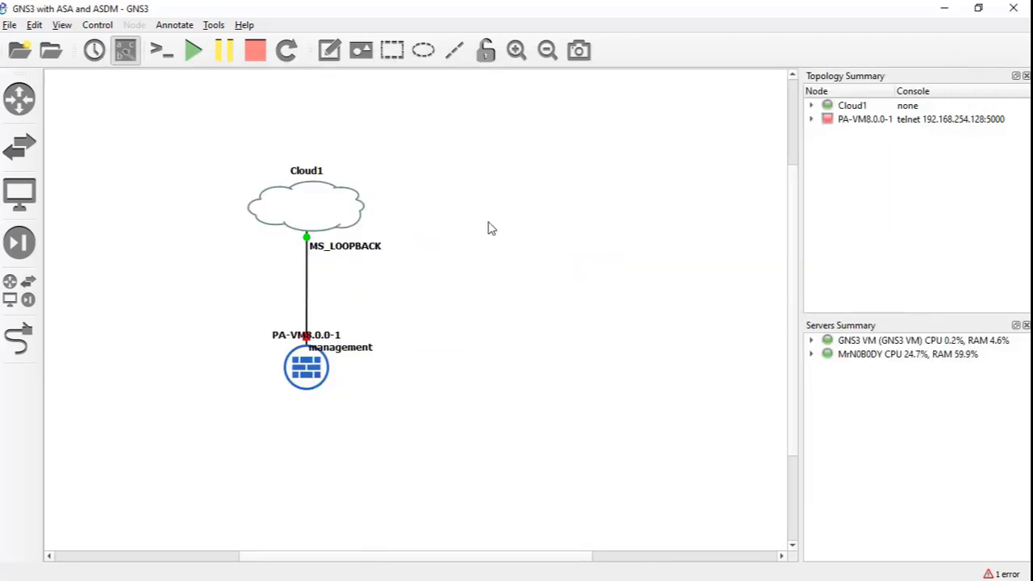
# - Start the PA-VM8.0.0-1 node from its context menu
pyautogui.rightClick(288, 371)
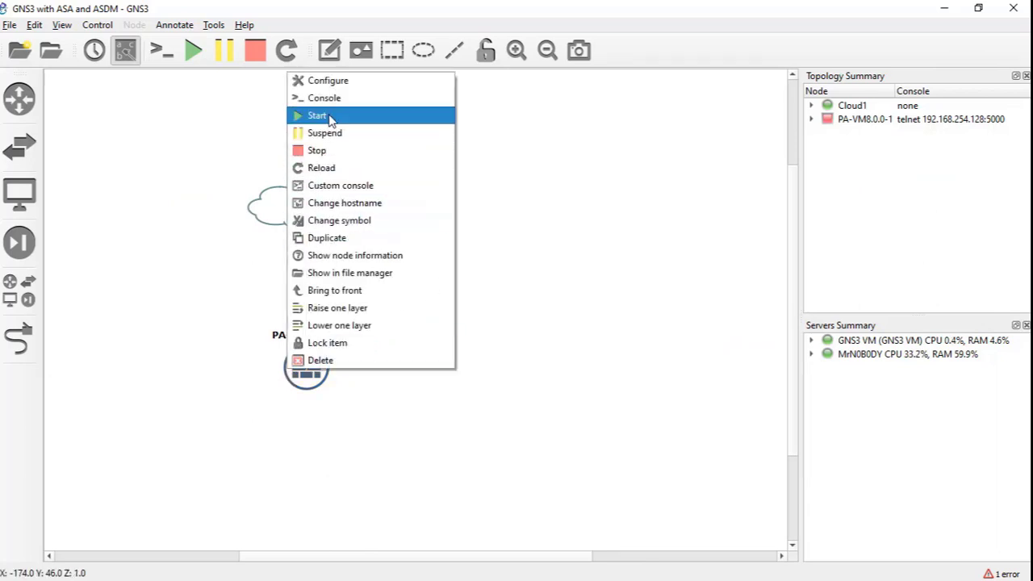
pyautogui.click(331, 117)
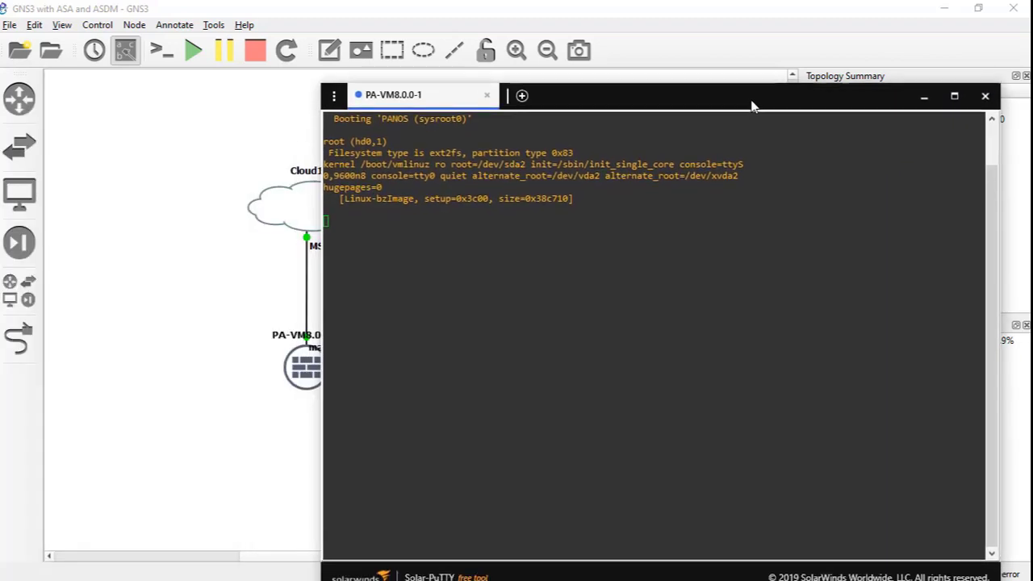
# - Reposition the booting console window and return to the GNS3 topology
pyautogui.moveTo(751, 105); pyautogui.dragTo(761, 94)
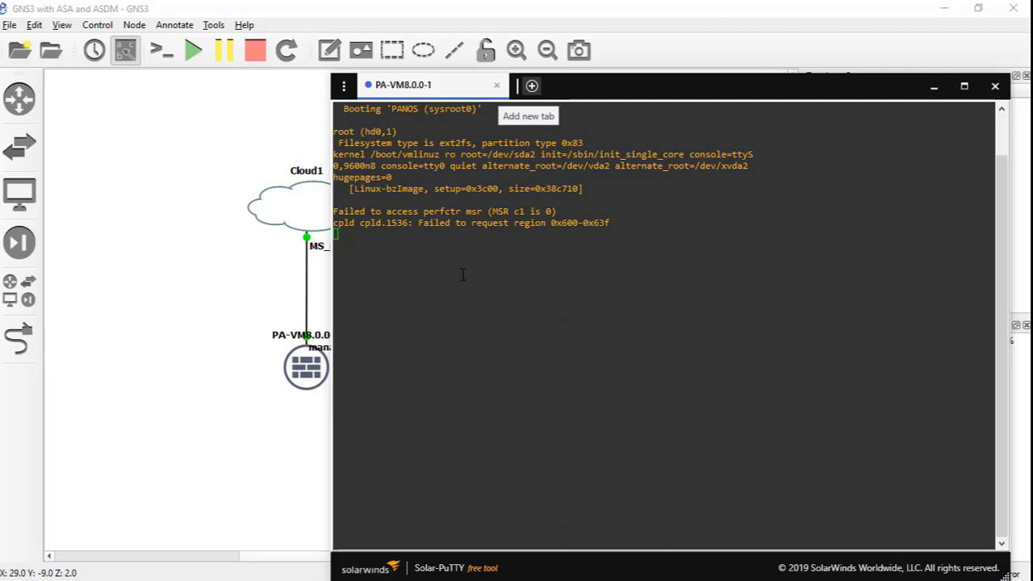
pyautogui.click(243, 323)
pyautogui.rightClick(312, 371)
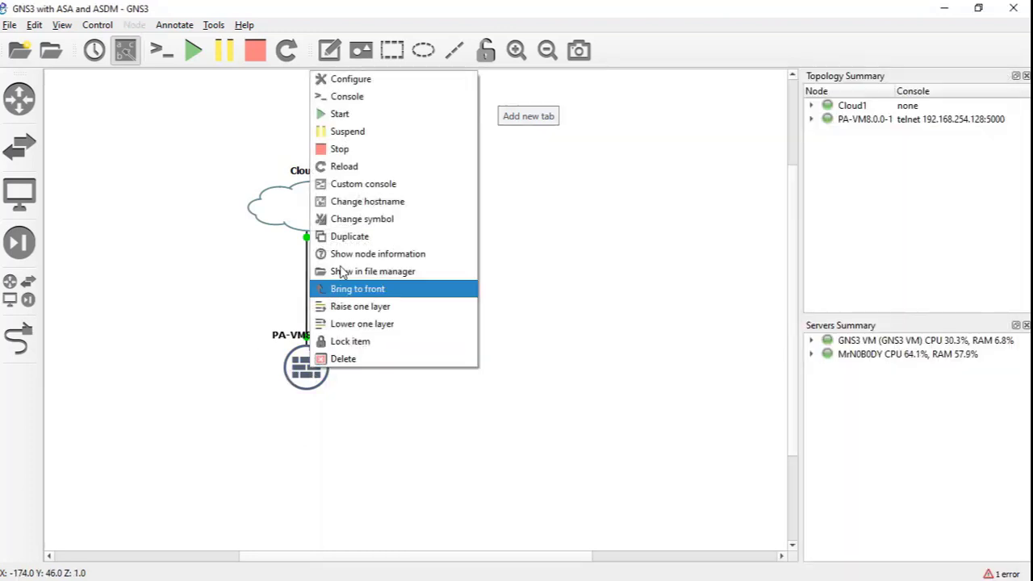
pyautogui.click(355, 79)
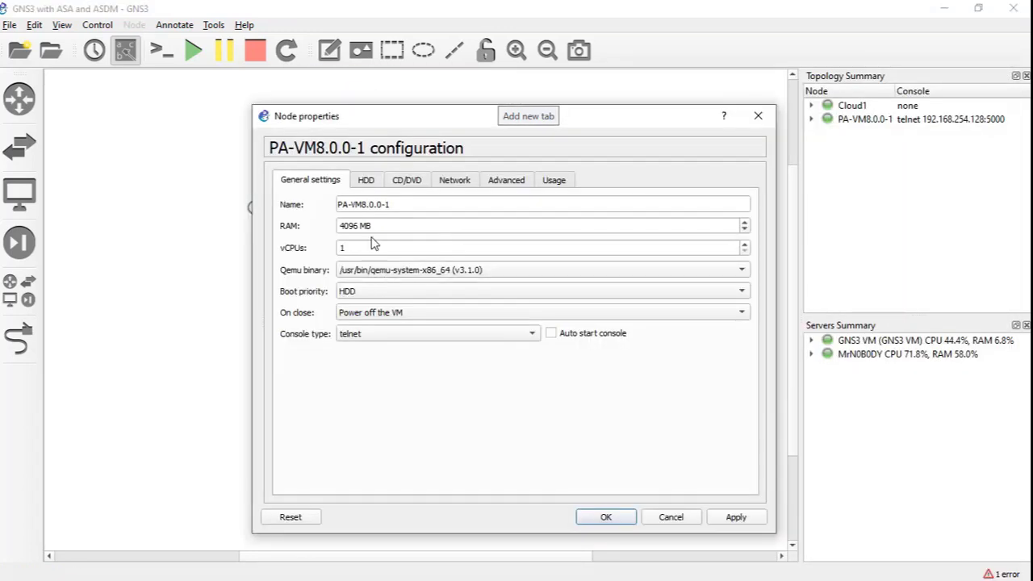
pyautogui.doubleClick(348, 226)
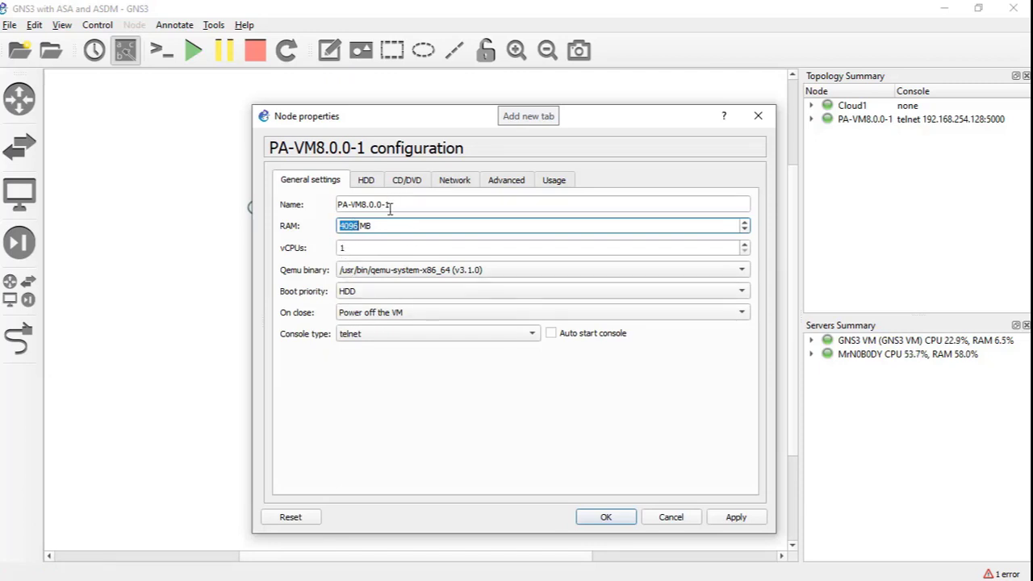
pyautogui.click(671, 517)
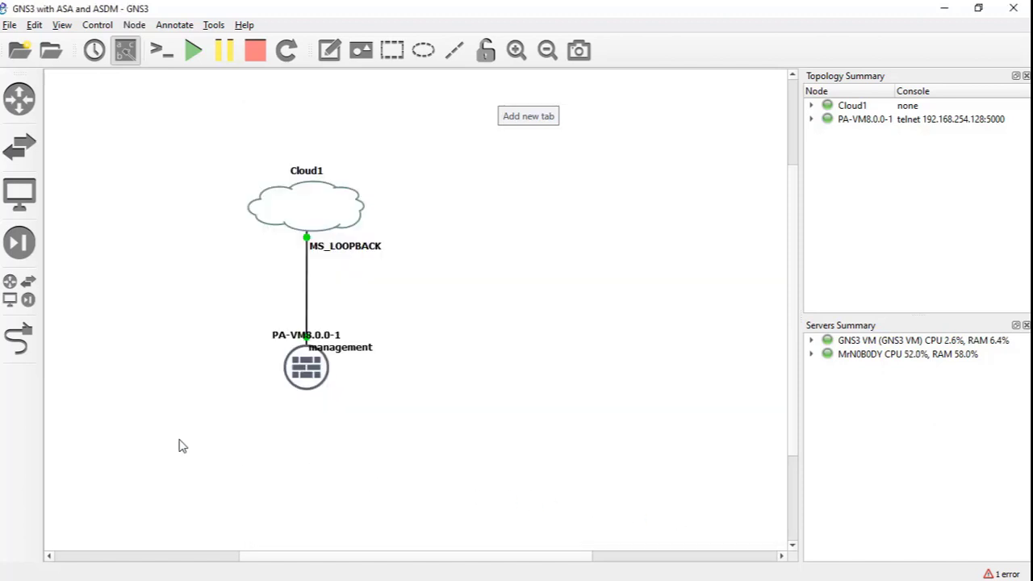
# - Switch back to the PA-VM8.0.0-1 Solar-PuTTY console and move it up and right
pyautogui.hotkey('alt', 'Tab')
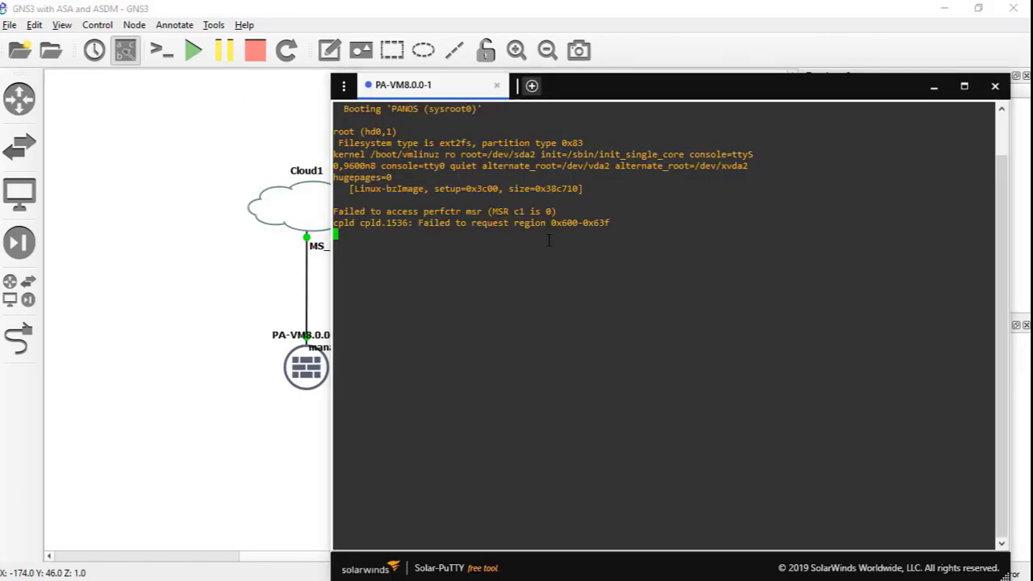
pyautogui.moveTo(617, 86); pyautogui.dragTo(642, 53)
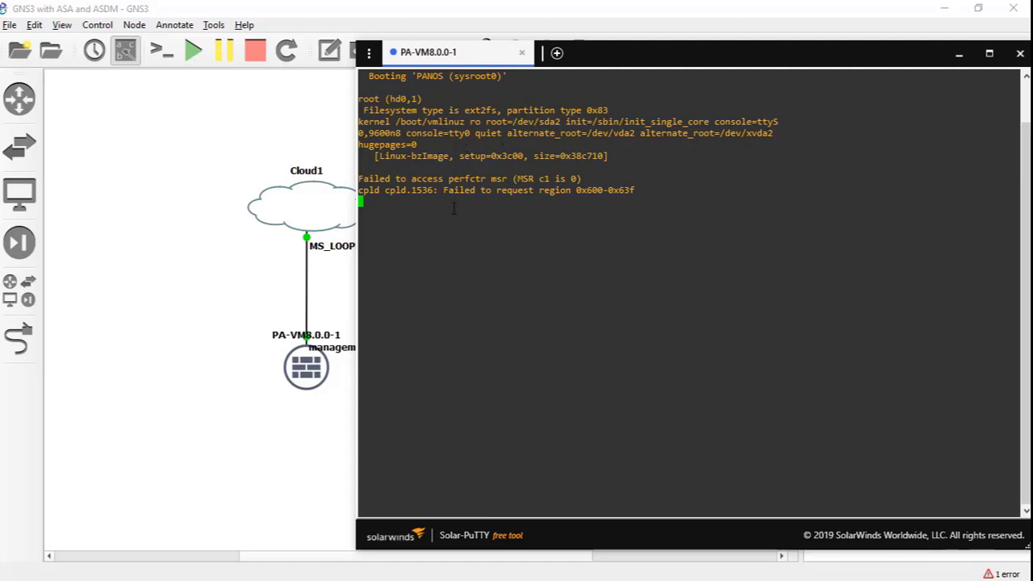
# - Stop the running PA-VM8.0.0-1 firewall node
pyautogui.click(354, 363)
pyautogui.rightClick(307, 370)
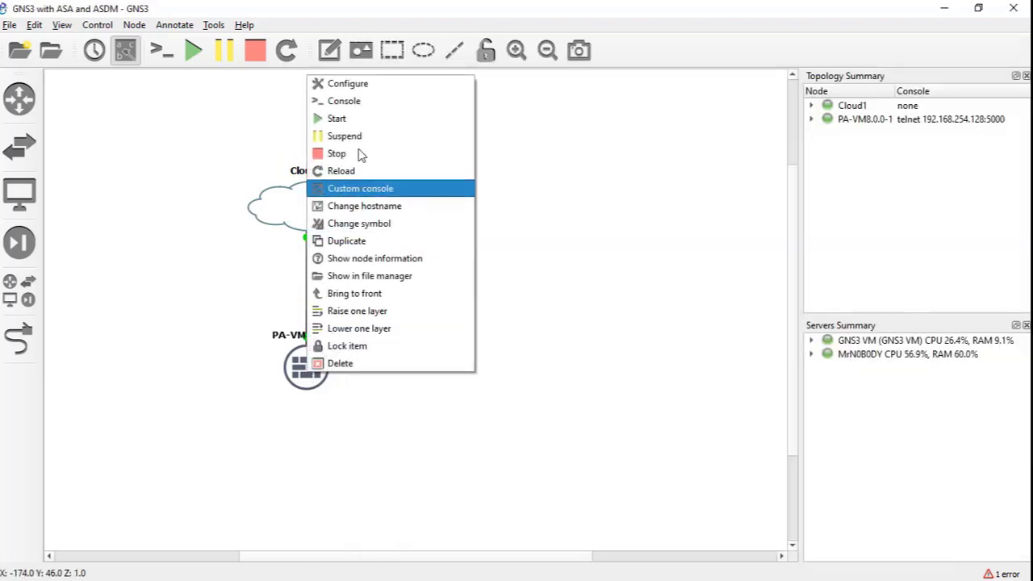
pyautogui.click(366, 89)
# - Change the node's HDA disk interface from virtio to ide and save the settings
pyautogui.click(373, 180)
pyautogui.click(380, 322)
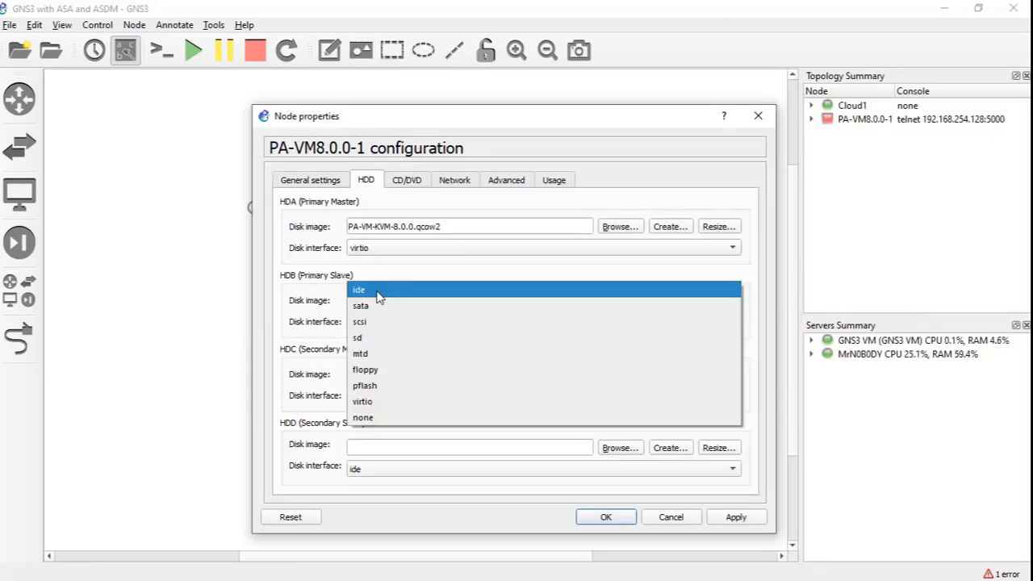
pyautogui.click(381, 293)
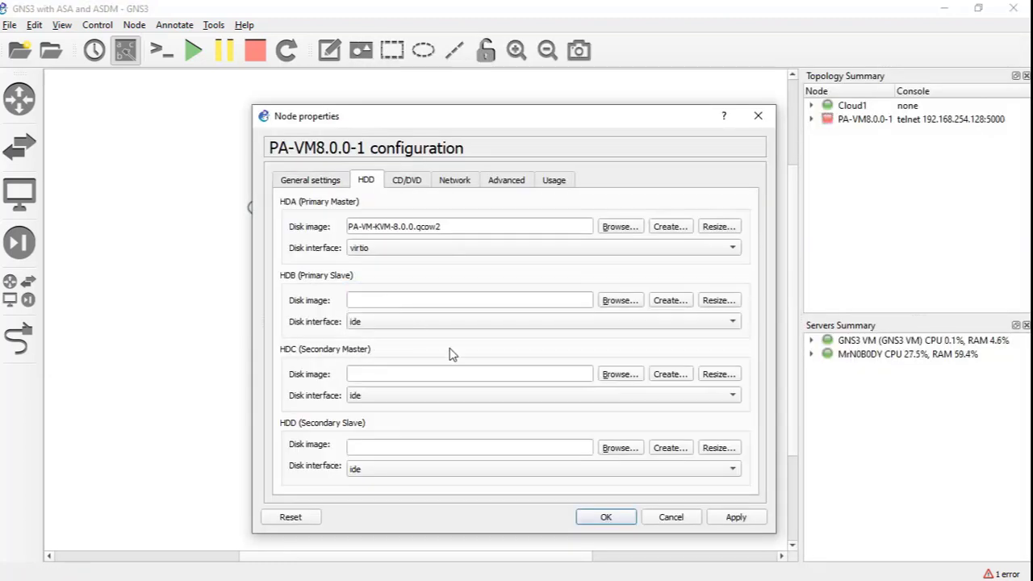
pyautogui.click(574, 253)
pyautogui.click(296, 273)
pyautogui.click(455, 180)
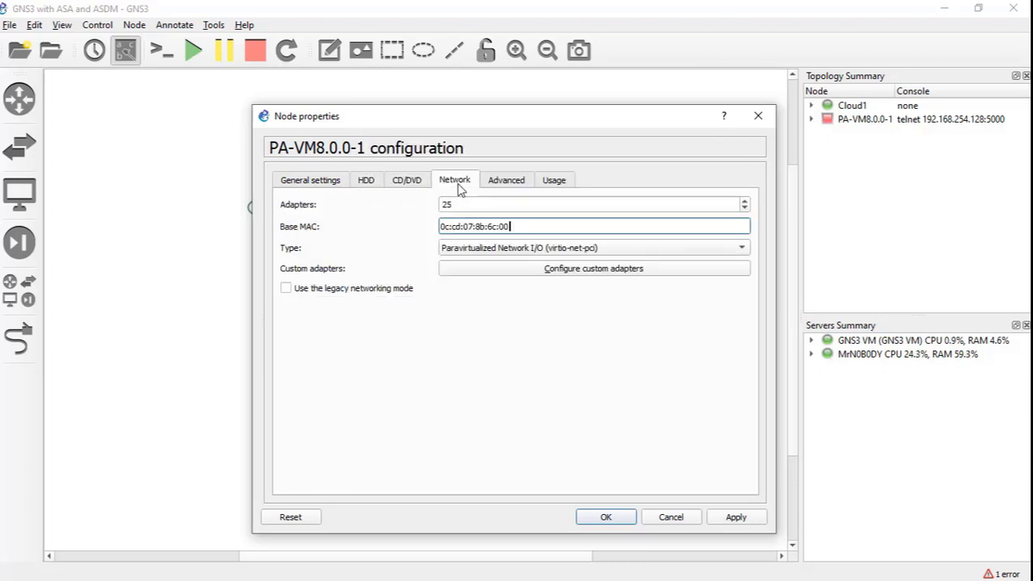
pyautogui.click(373, 180)
pyautogui.click(380, 250)
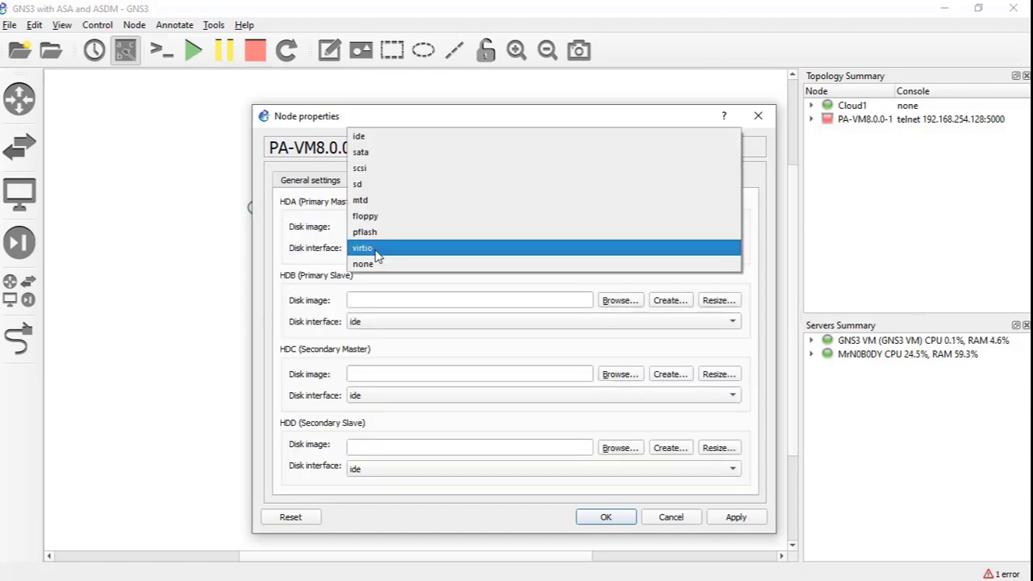
pyautogui.click(385, 138)
pyautogui.click(620, 518)
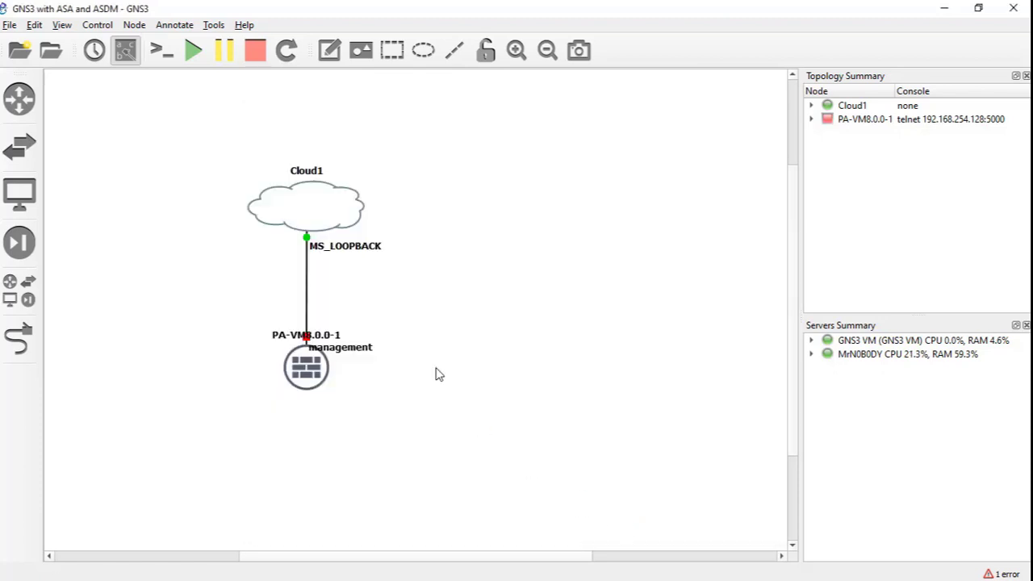
# - Start PA-VM8.0.0-1 again and move the console aside while it boots to the vm login prompt
pyautogui.rightClick(312, 372)
pyautogui.click(368, 117)
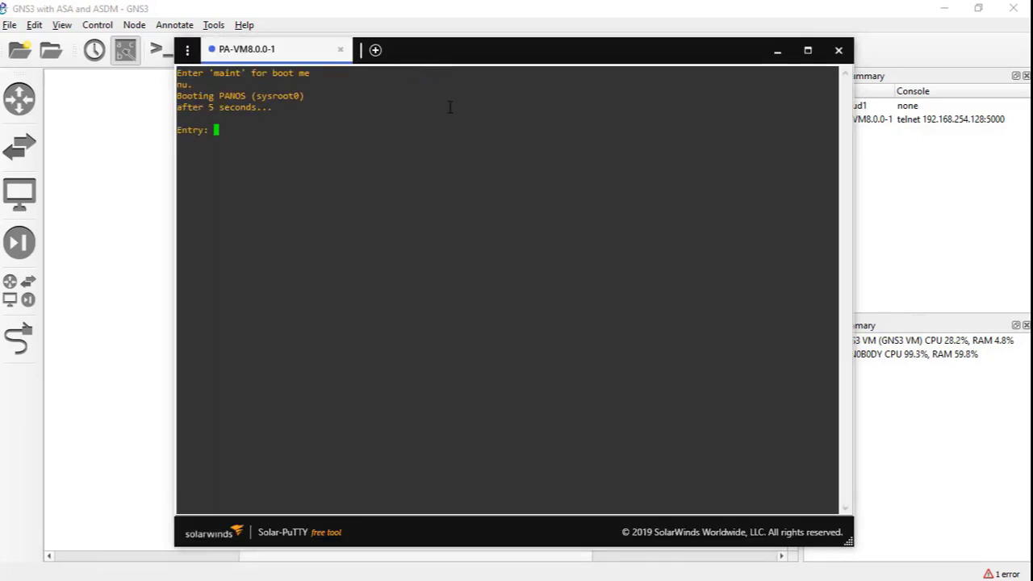
pyautogui.moveTo(486, 58); pyautogui.dragTo(664, 91)
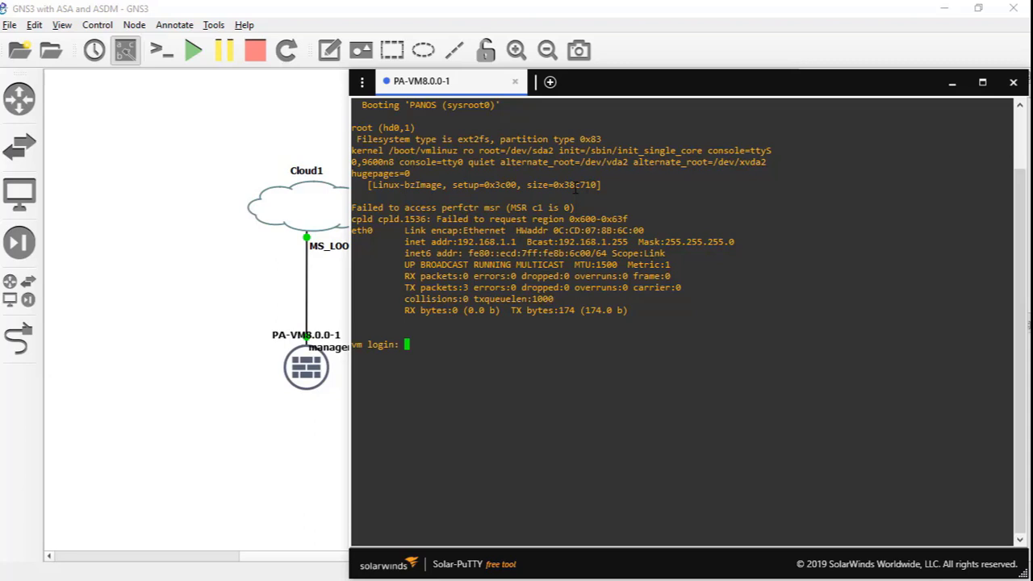
# - Log in to the firewall console as admin with the default password
pyautogui.press('Return')
pyautogui.press('Return')
pyautogui.press('Return')
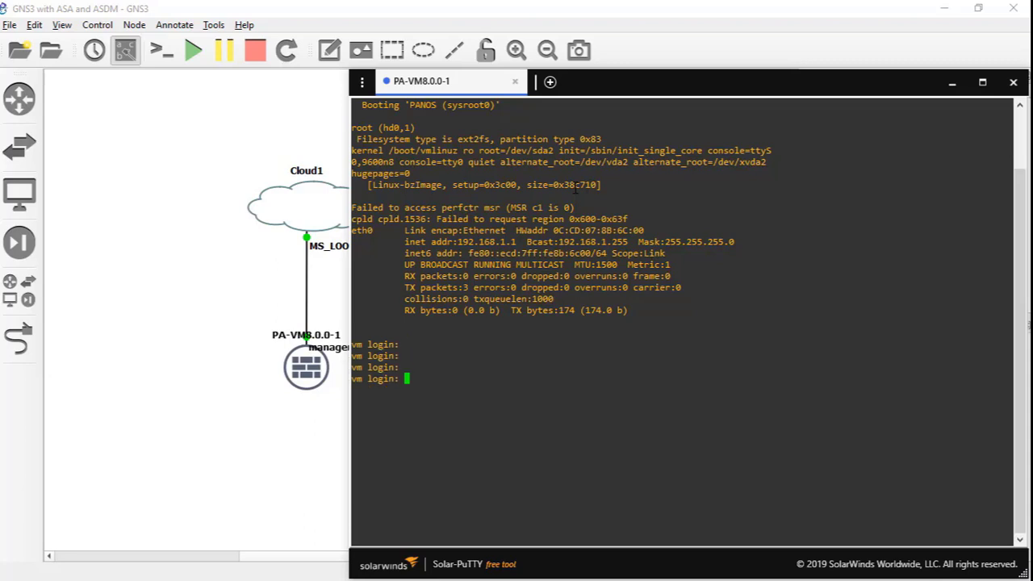
pyautogui.write('admin')
pyautogui.press('Return')
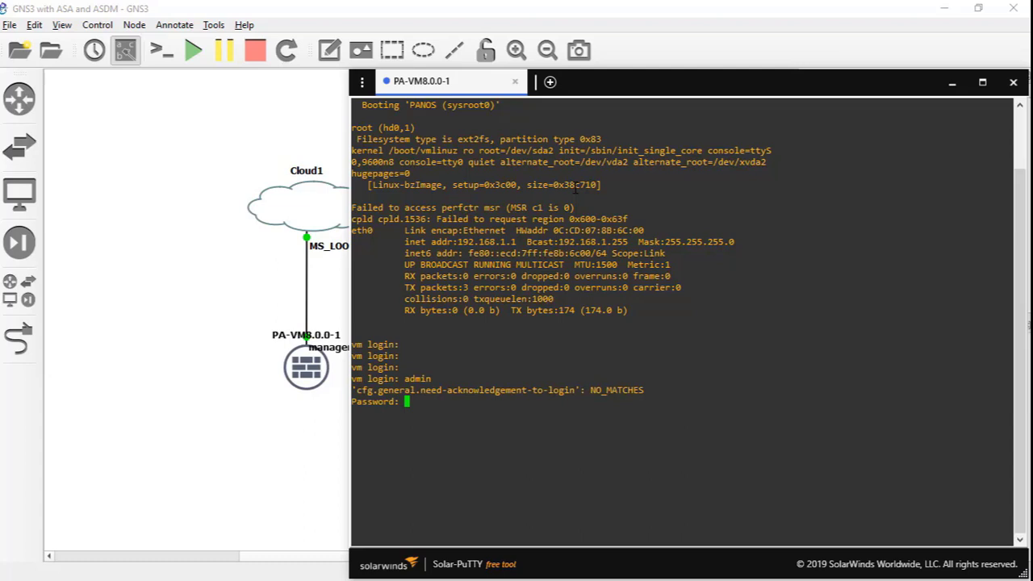
pyautogui.press('Return')
pyautogui.press('Return')
pyautogui.press('Return')
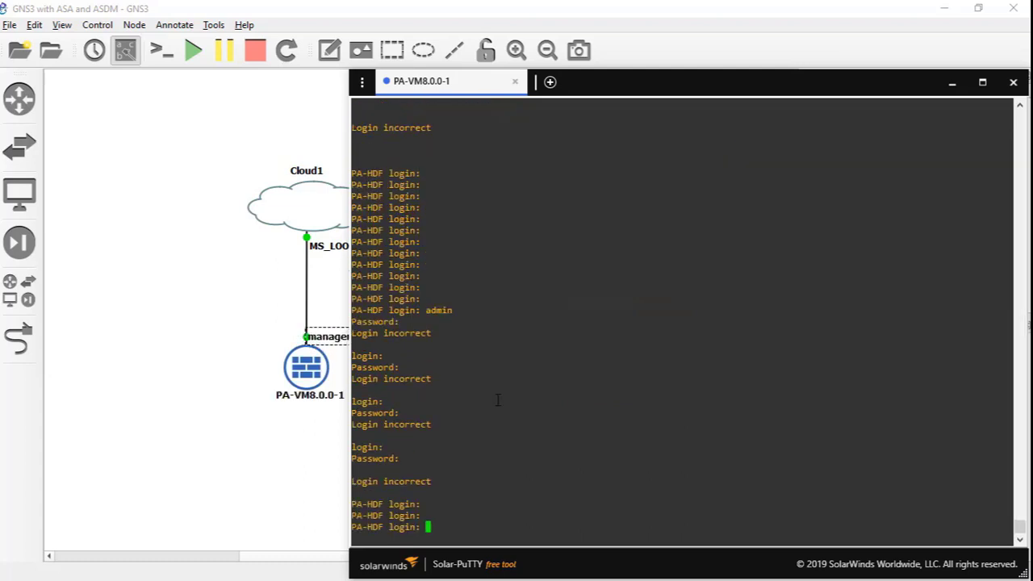
pyautogui.write('admin')
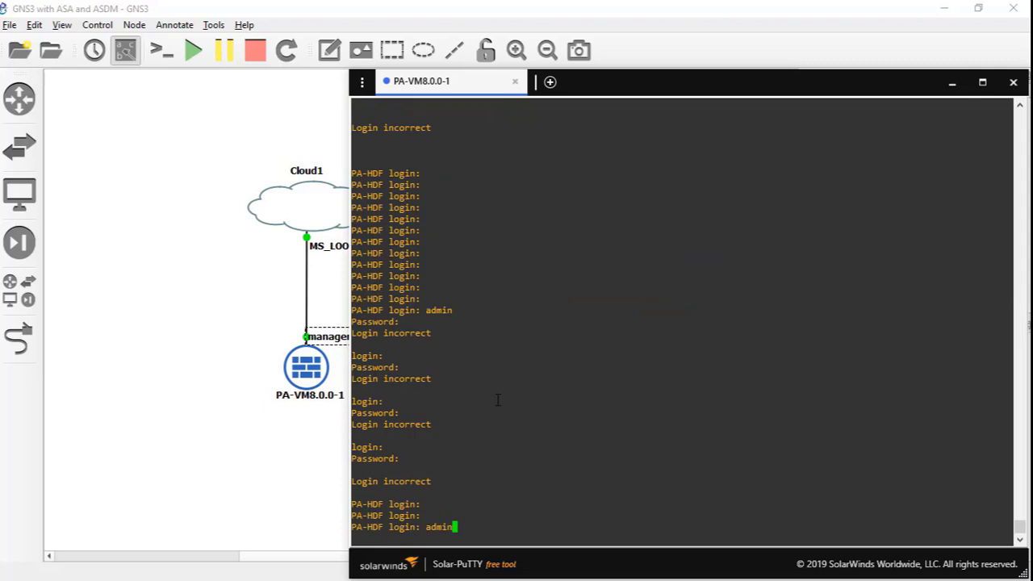
pyautogui.press('Return')
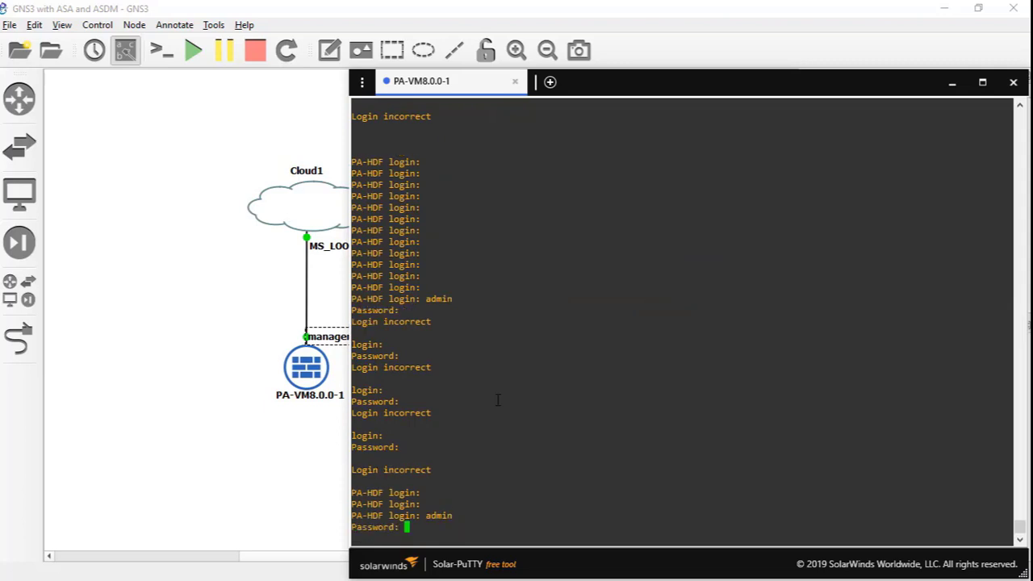
pyautogui.press('Return')
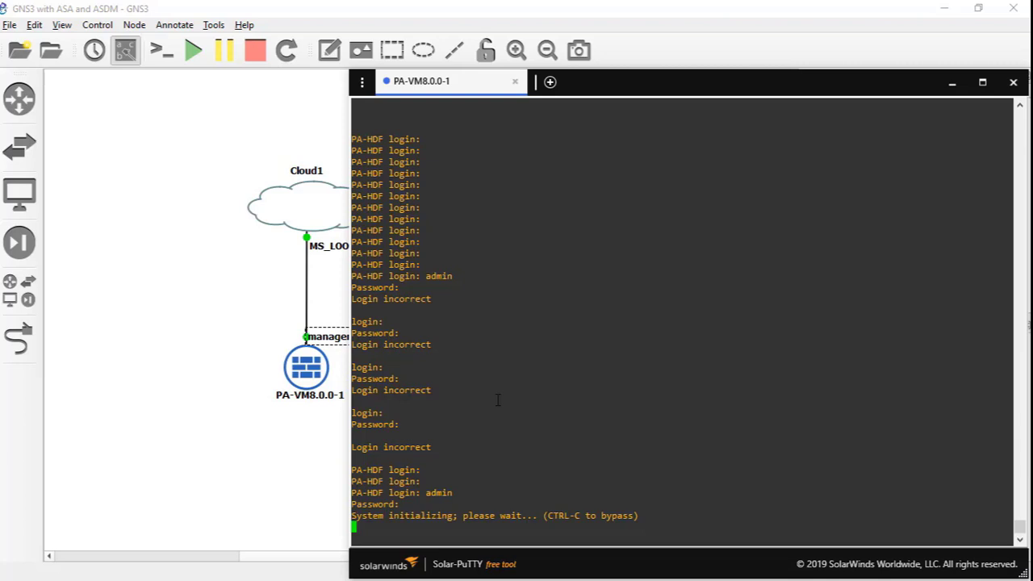
# - Wait for system initialization until a clean admin@PA-VM> prompt appears
pyautogui.press('Return')
pyautogui.press('Return')
pyautogui.press('Return')
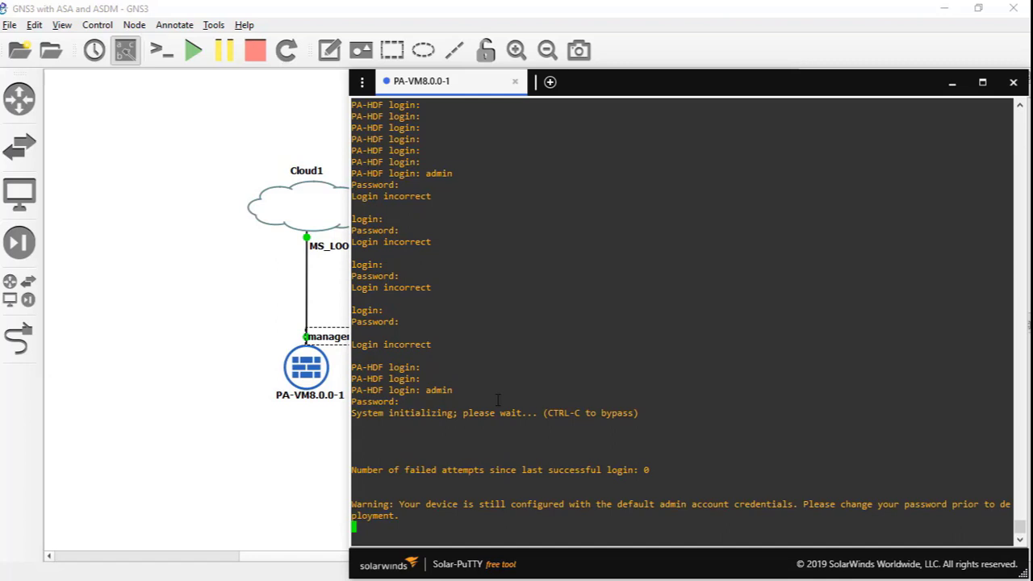
pyautogui.press('Return')
pyautogui.press('Return')
pyautogui.press('Return')
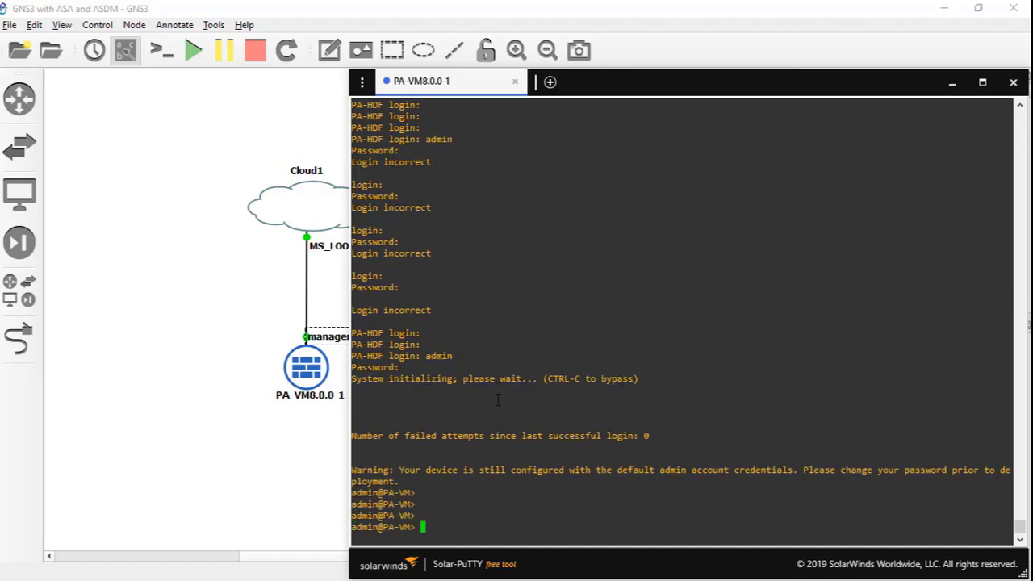
pyautogui.press('Return')
pyautogui.press('Return')
pyautogui.press('Return')
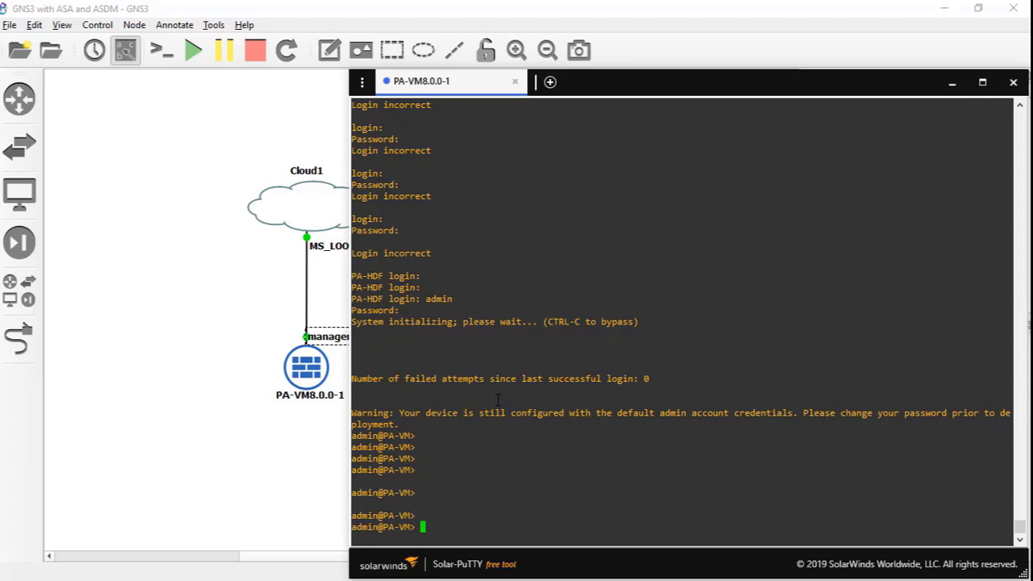
pyautogui.write('ena')
pyautogui.press('BackSpace')
pyautogui.press('BackSpace')
pyautogui.press('BackSpace')
# - Enter configuration mode, then exit back to operational mode
pyautogui.write('configure')
pyautogui.press('Return')
pyautogui.press('Return')
pyautogui.press('Return')
pyautogui.press('Return')
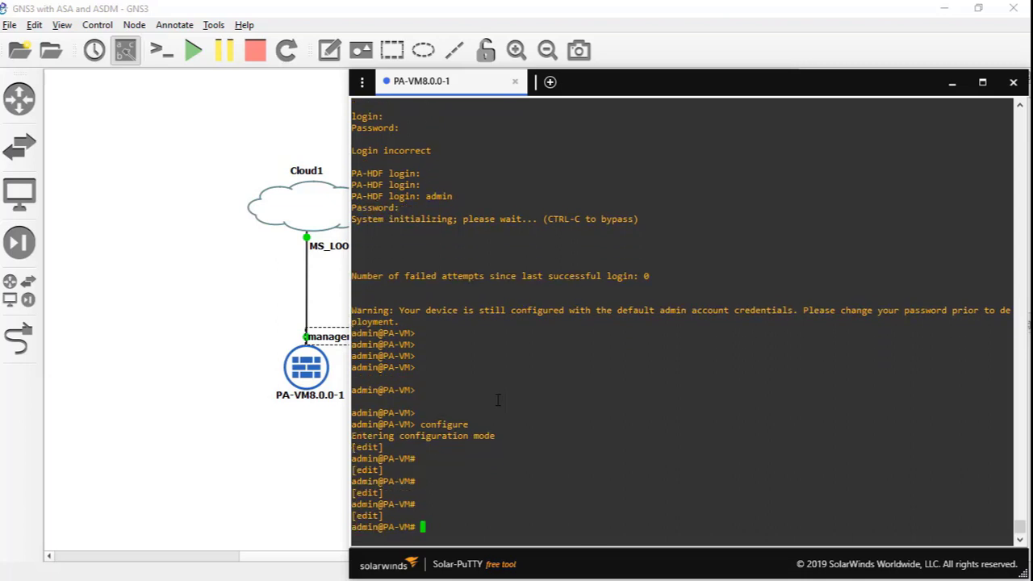
pyautogui.write('set cl')
pyautogui.press('BackSpace')
pyautogui.press('BackSpace')
pyautogui.press('BackSpace')
pyautogui.press('BackSpace')
pyautogui.press('BackSpace')
pyautogui.press('BackSpace')
pyautogui.write('exit')
pyautogui.press('Return')
pyautogui.write('set cl')
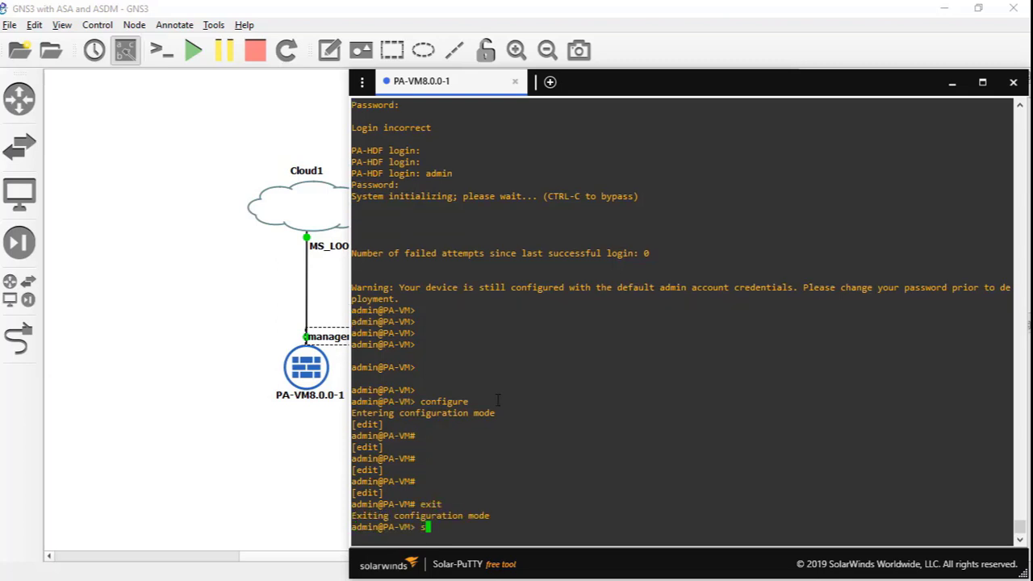
# - Set the CLI terminal width to 500 and height to 500
pyautogui.press('?')
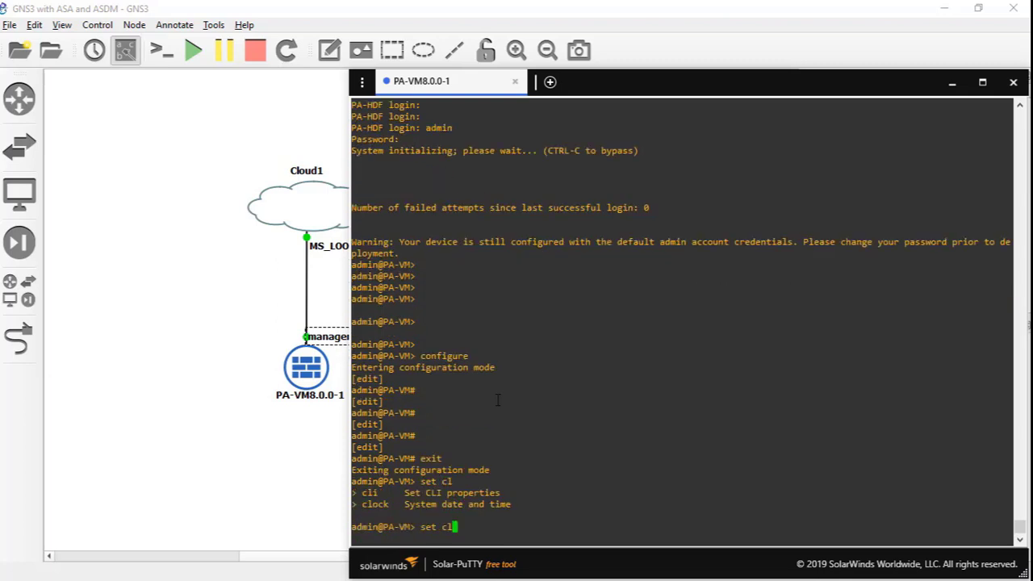
pyautogui.write('i terminal width 500')
pyautogui.press('Return')
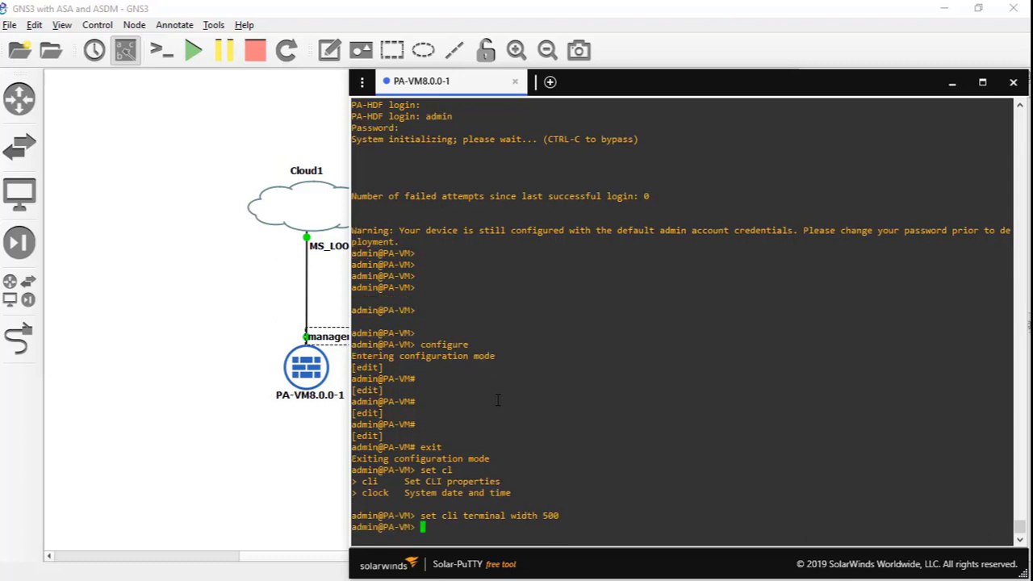
pyautogui.write('set cli terminal height ')
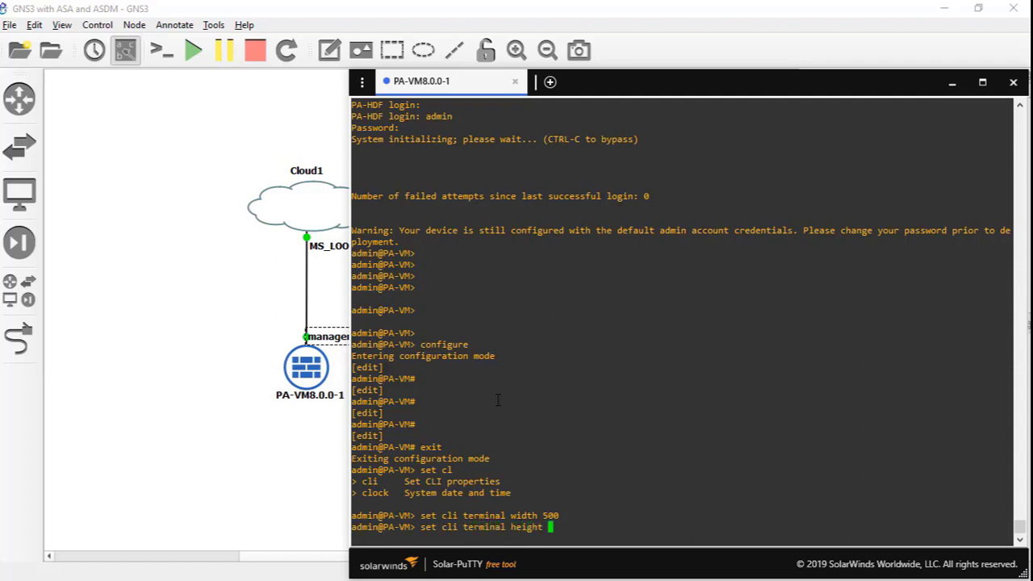
pyautogui.write('500')
pyautogui.press('Return')
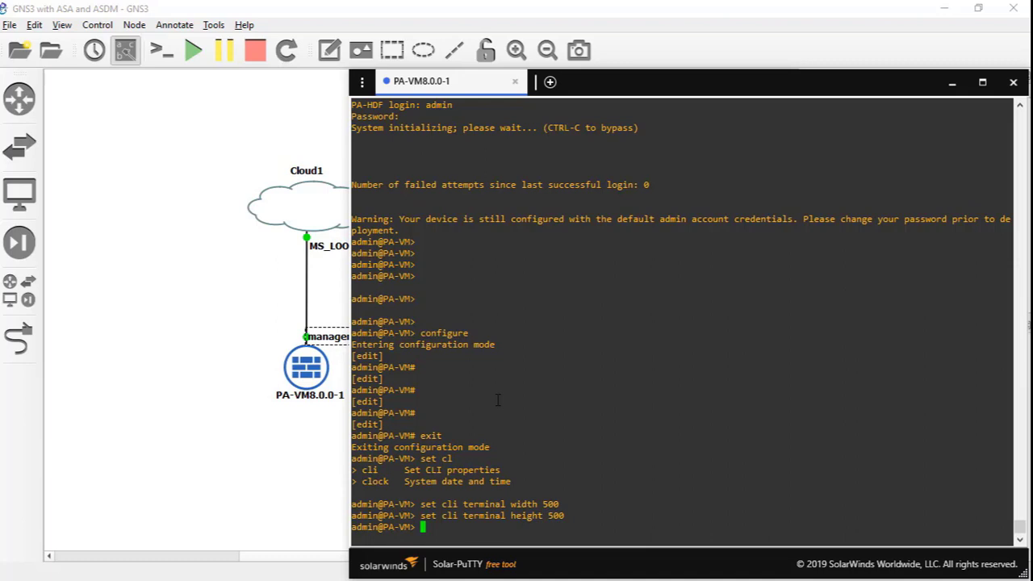
# - Re-enter configuration mode with 'configure'
pyautogui.press('Return')
pyautogui.press('Return')
pyautogui.press('Return')
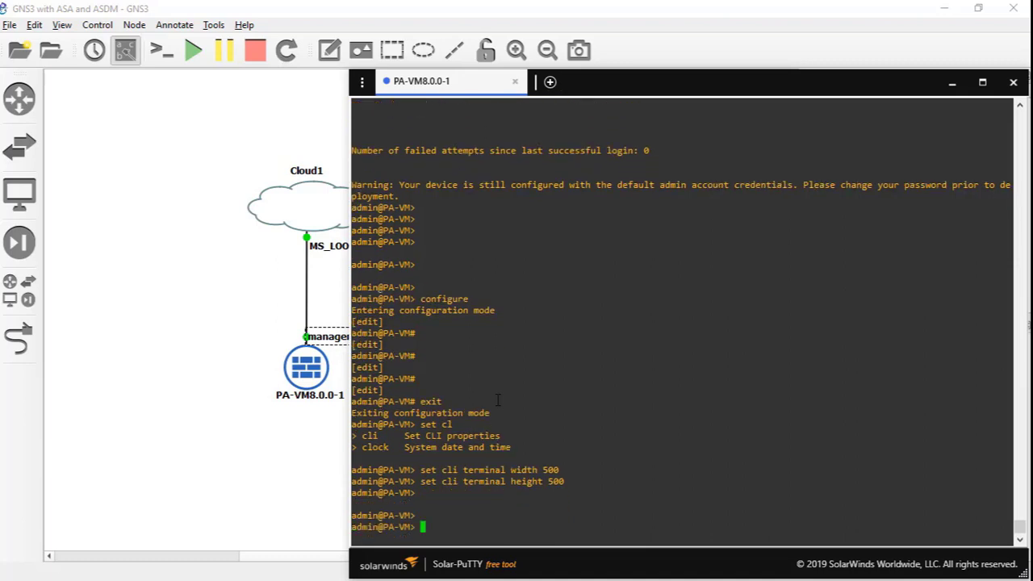
pyautogui.write('configure')
pyautogui.press('Return')
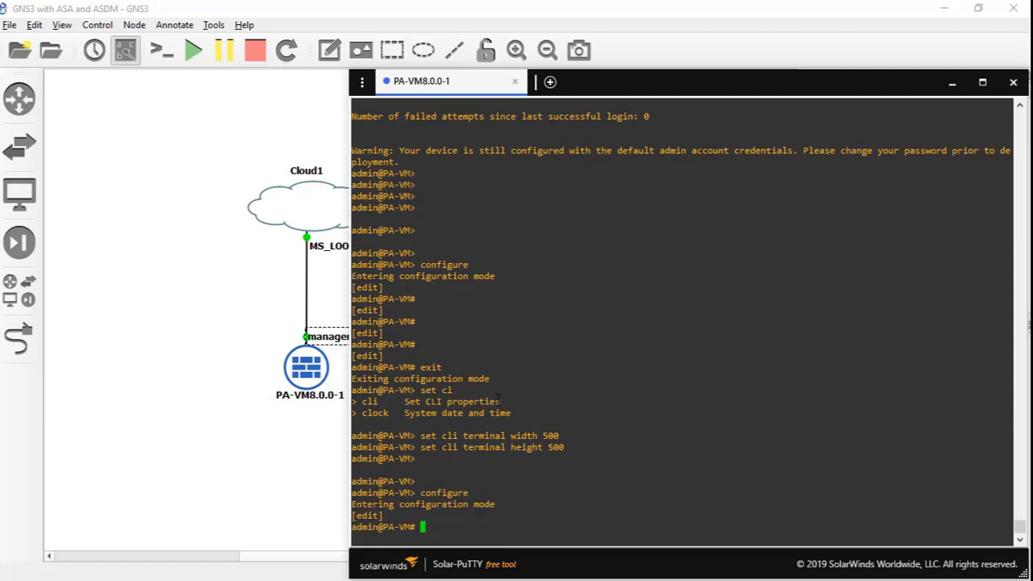
# - Discard the partial commands and leave configuration mode
pyautogui.write('set')
pyautogui.press('BackSpace')
pyautogui.press('BackSpace')
pyautogui.press('BackSpace')
pyautogui.press('BackSpace')
pyautogui.write('show interf')
pyautogui.press('BackSpace')
pyautogui.press('BackSpace')
pyautogui.press('BackSpace')
pyautogui.press('BackSpace')
pyautogui.press('BackSpace')
pyautogui.press('BackSpace')
pyautogui.write('manag')
pyautogui.press('BackSpace')
pyautogui.press('BackSpace')
pyautogui.press('BackSpace')
pyautogui.press('BackSpace')
pyautogui.press('BackSpace')
pyautogui.press('BackSpace')
pyautogui.press('BackSpace')
pyautogui.press('BackSpace')
pyautogui.press('BackSpace')
pyautogui.press('BackSpace')
pyautogui.write('exit')
pyautogui.press('Return')
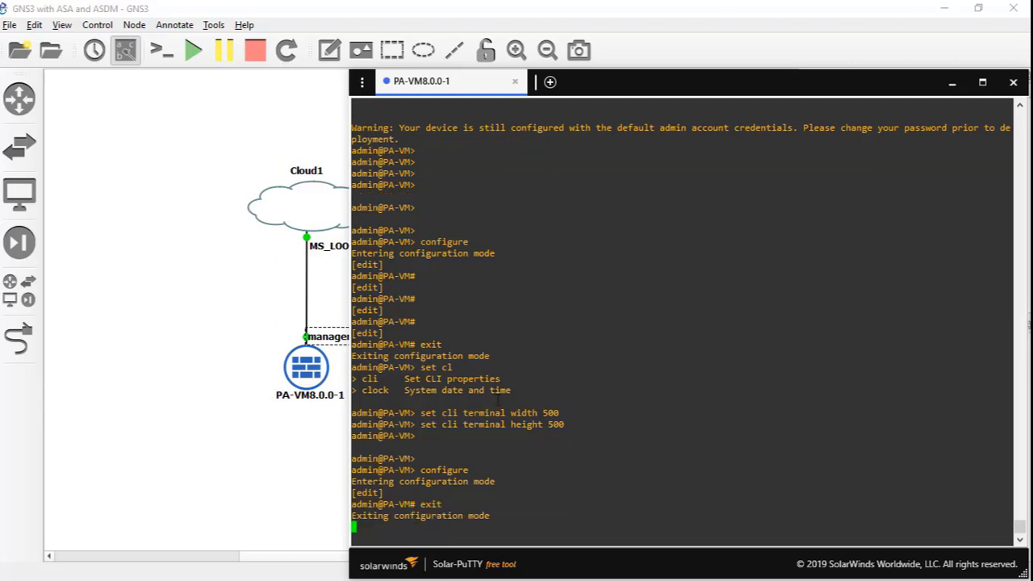
# - Run 'show interface management' to display the management interface details
pyautogui.press('Return')
pyautogui.press('Return')
pyautogui.write('sho')
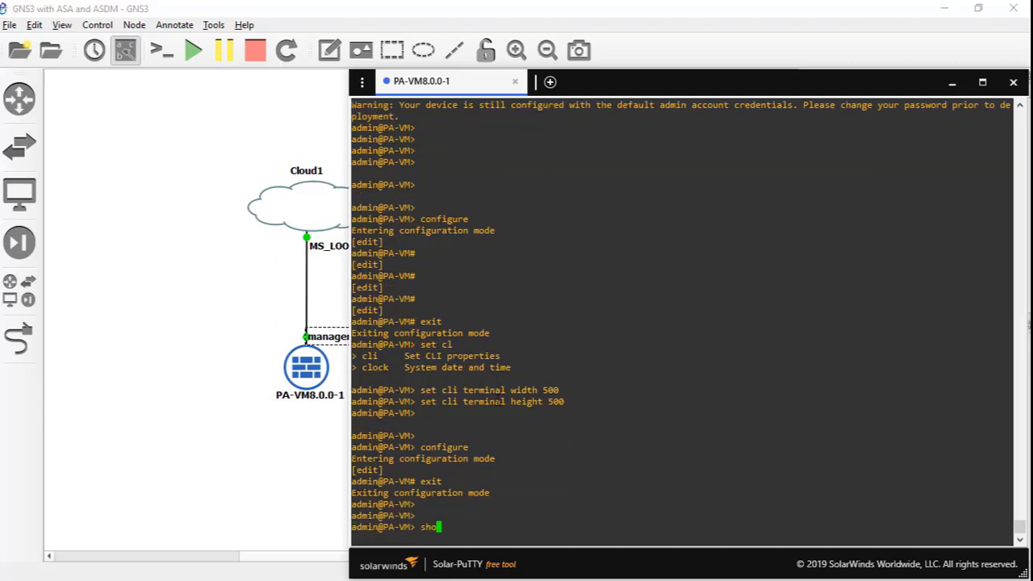
pyautogui.write('w mana')
pyautogui.press('Tab')
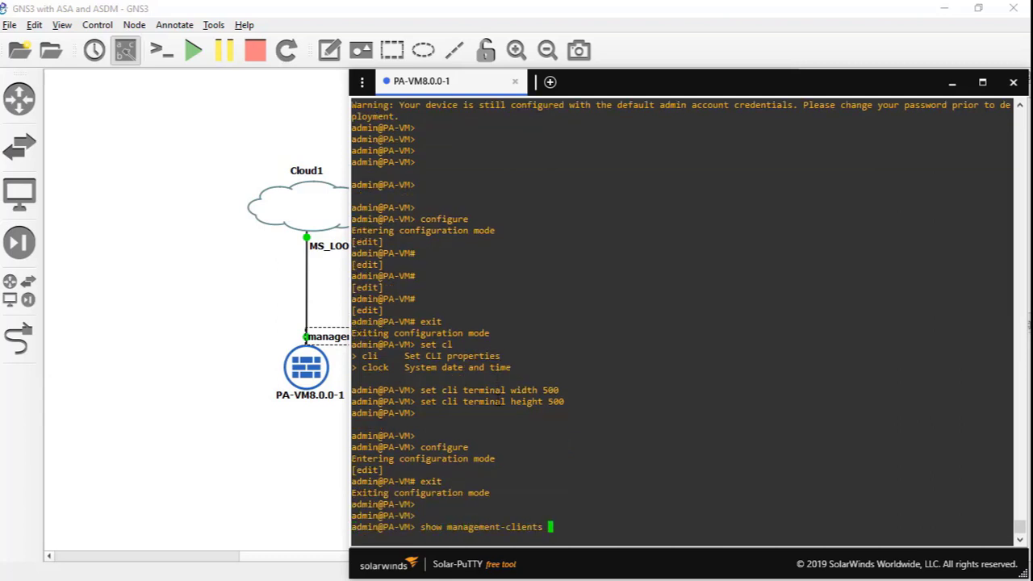
pyautogui.press('BackSpace')
pyautogui.press('BackSpace')
pyautogui.press('BackSpace')
pyautogui.press('BackSpace')
pyautogui.press('BackSpace')
pyautogui.press('BackSpace')
pyautogui.press('BackSpace')
pyautogui.press('BackSpace')
pyautogui.press('BackSpace')
pyautogui.press('BackSpace')
pyautogui.press('BackSpace')
pyautogui.press('BackSpace')
pyautogui.press('BackSpace')
pyautogui.press('BackSpace')
pyautogui.press('BackSpace')
pyautogui.press('BackSpace')
pyautogui.press('BackSpace')
pyautogui.press('BackSpace')
pyautogui.press('BackSpace')
pyautogui.write('interface management')
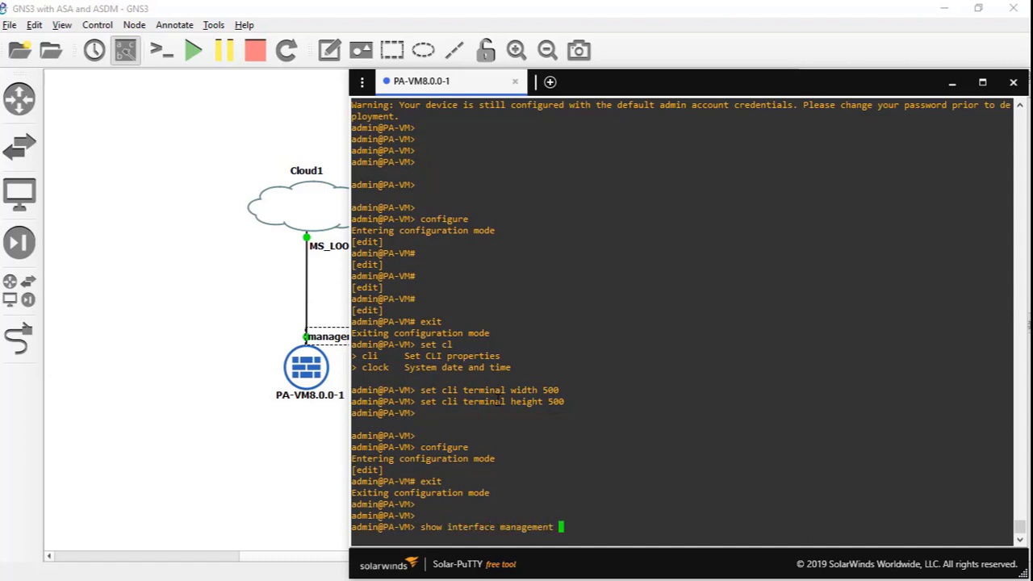
pyautogui.press('Return')
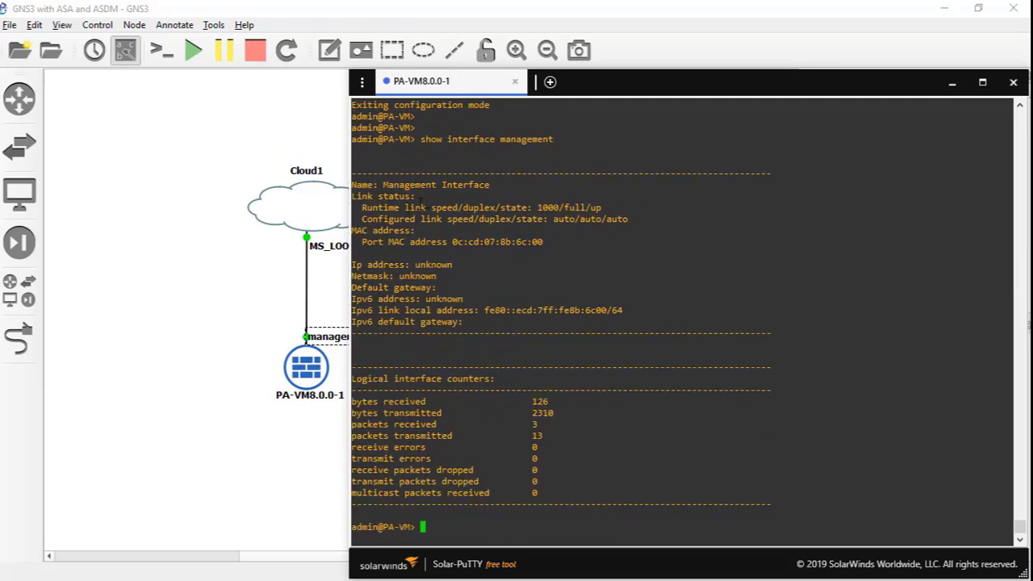
# - Highlight the unknown IP address, netmask and empty default gateway in the output
pyautogui.doubleClick(410, 275)
pyautogui.doubleClick(428, 266)
pyautogui.doubleClick(419, 288)
pyautogui.press('Return')
pyautogui.press('Return')
pyautogui.press('Return')
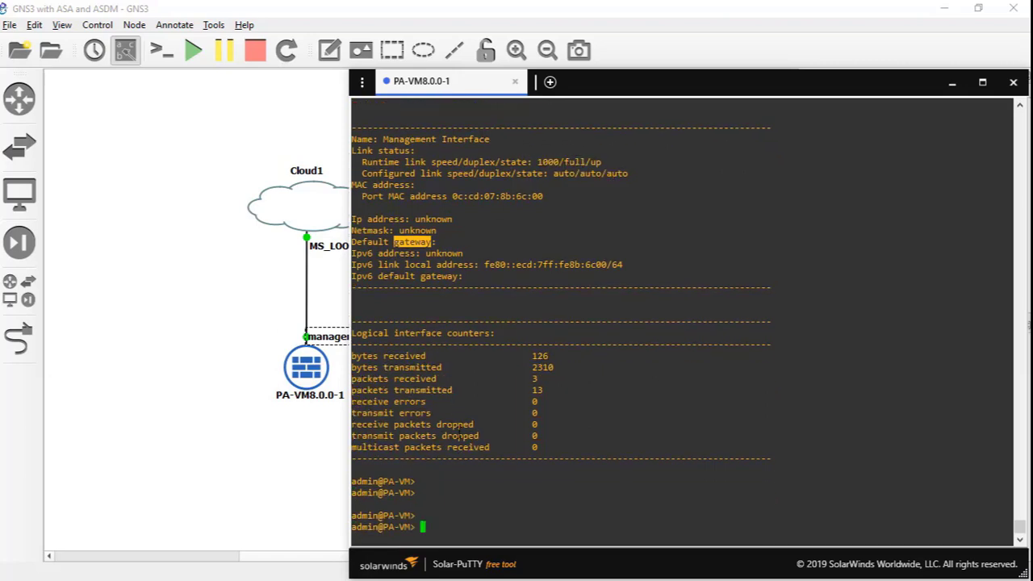
# - Enter configuration mode and run 'set deviceconfig system type static'
pyautogui.write('configure')
pyautogui.press('Return')
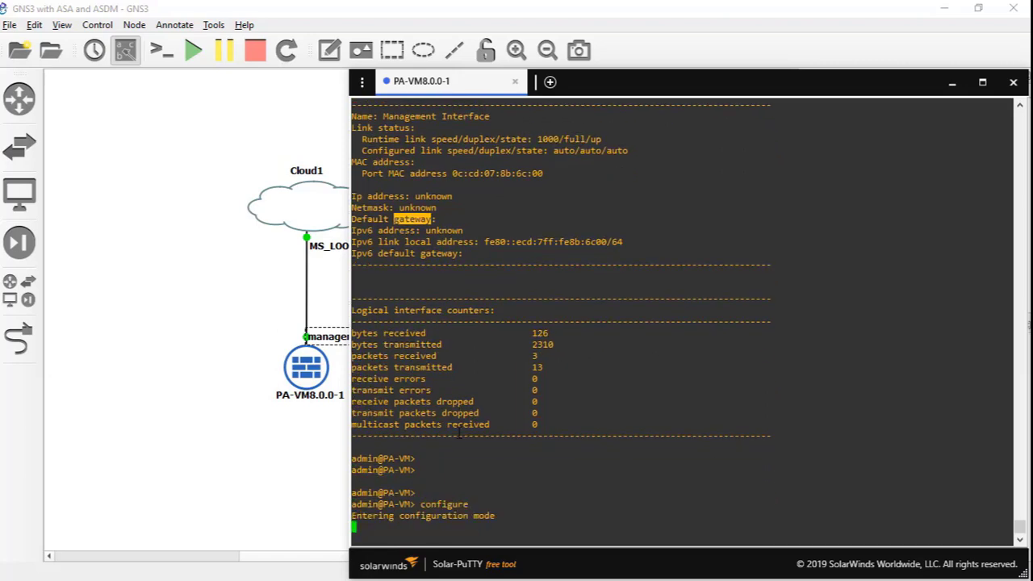
pyautogui.press('Return')
pyautogui.press('Return')
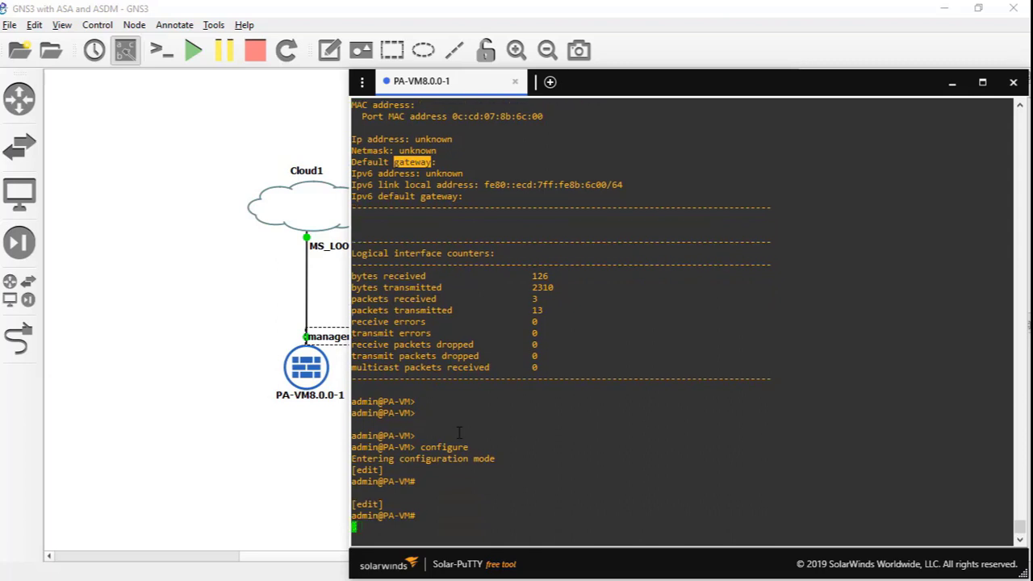
pyautogui.write('set ')
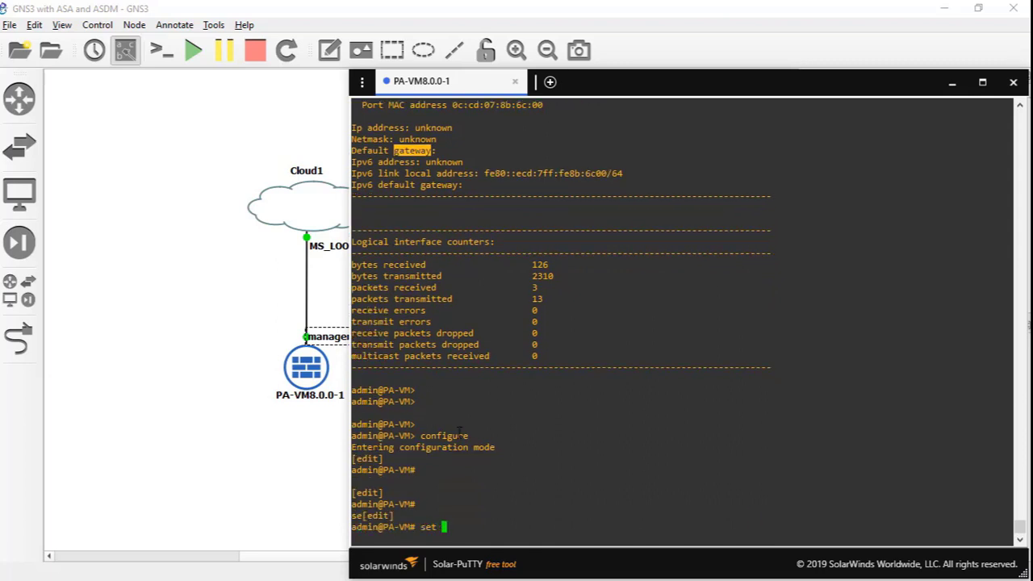
pyautogui.write('net')
pyautogui.press('BackSpace')
pyautogui.press('BackSpace')
pyautogui.press('BackSpace')
pyautogui.write('deviceconfig system ')
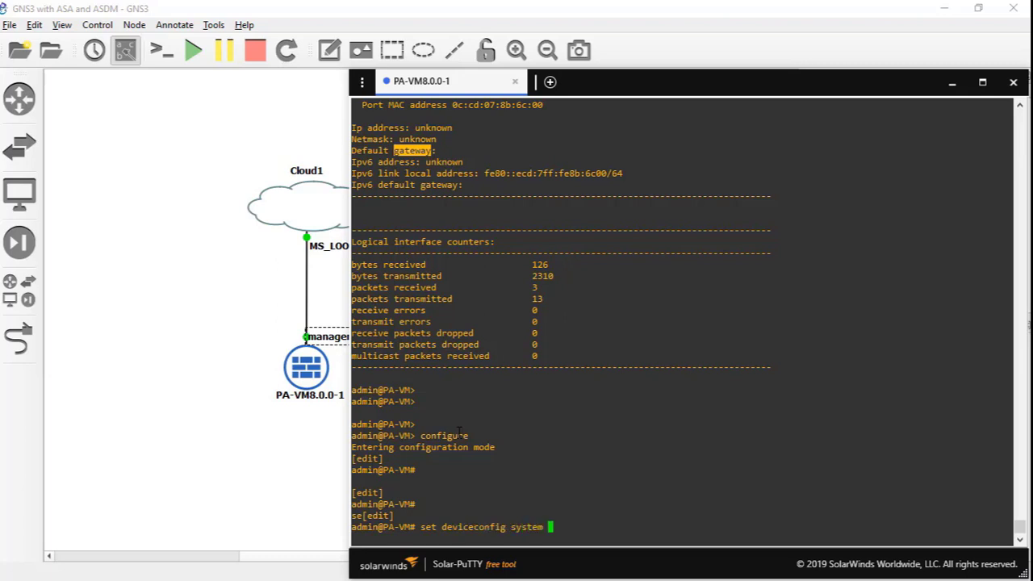
pyautogui.write('type static')
pyautogui.press('Return')
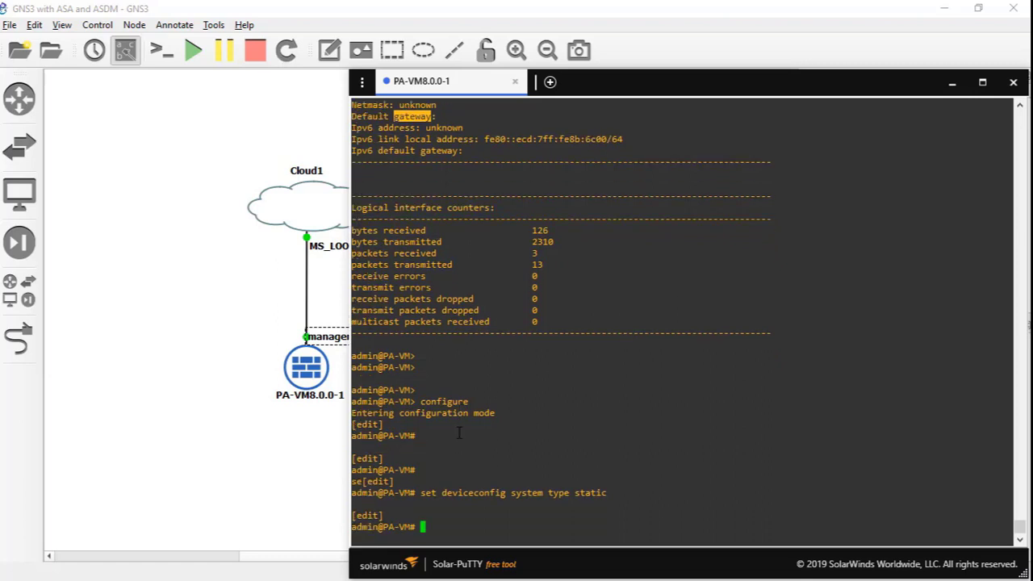
# - Try setting management ip-address 10.0.0.12 netmask 255.255.255.0 from the console
pyautogui.write('set devi')
pyautogui.press('Tab')
pyautogui.write('syst')
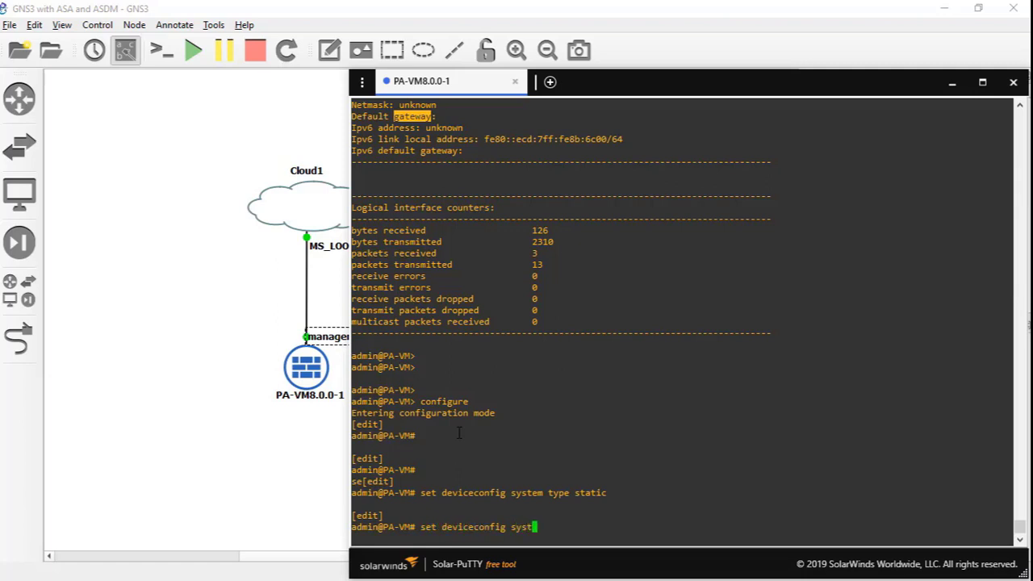
pyautogui.write('em ip')
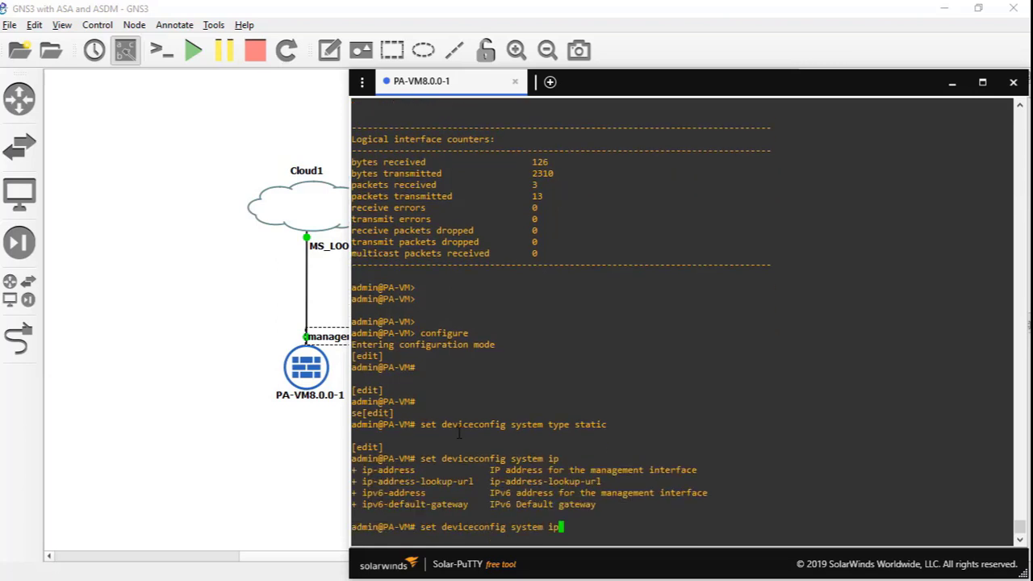
pyautogui.write('?-a')
pyautogui.press('Tab')
pyautogui.write('10.0.0.12 ')
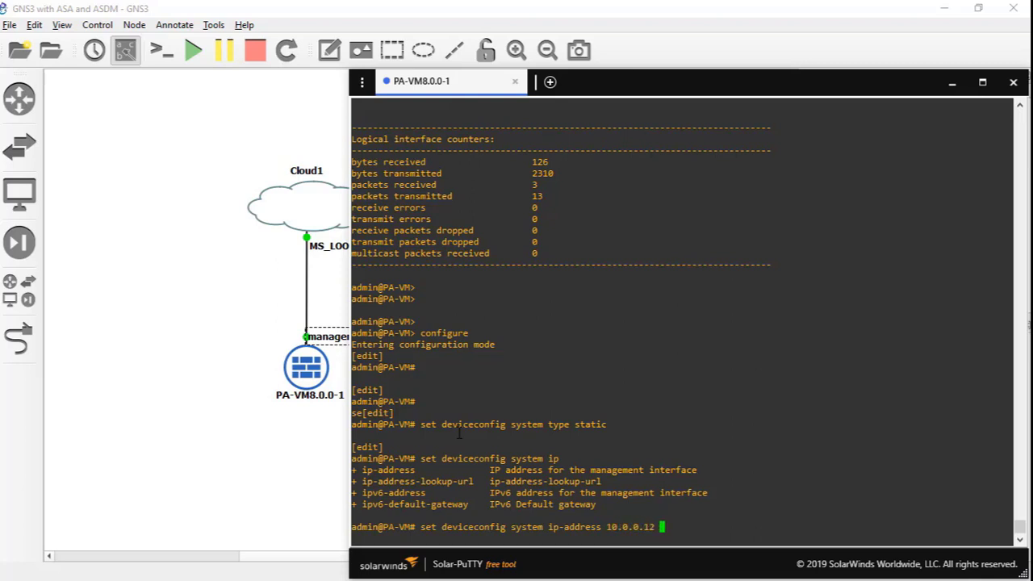
pyautogui.write('netmask 255.255.255.0')
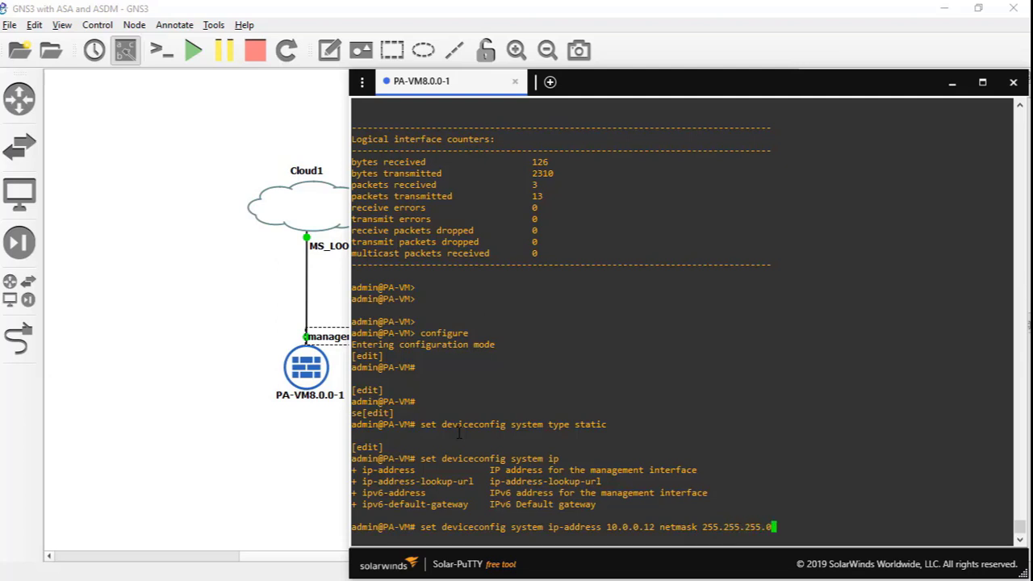
pyautogui.press('Return')
# - Clear the garbled wrapped command and place Notepad++ over the console
pyautogui.write('des 10.0.0.12')
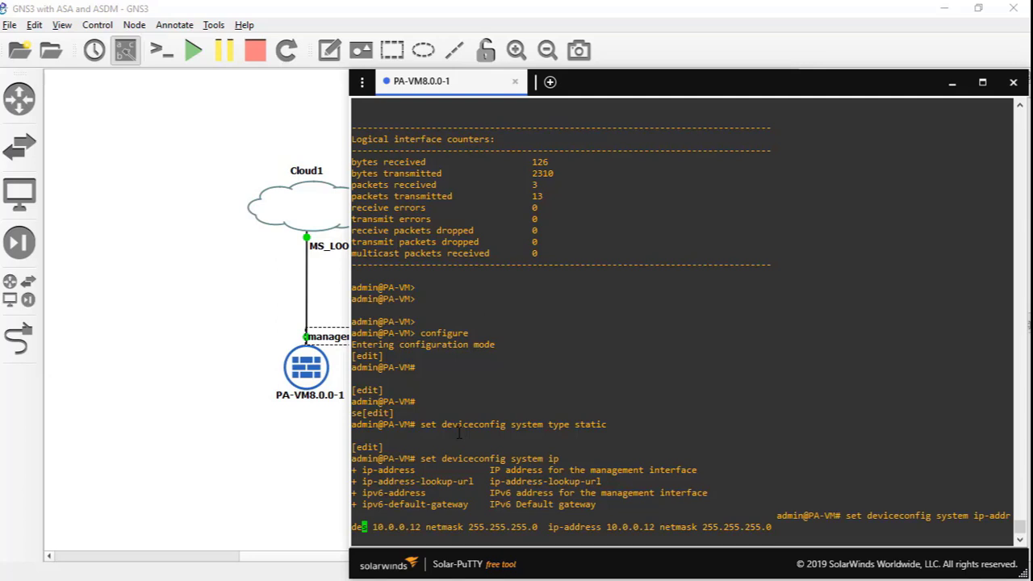
pyautogui.press('BackSpace')
pyautogui.press('BackSpace')
pyautogui.press('BackSpace')
pyautogui.press('BackSpace')
pyautogui.press('BackSpace')
pyautogui.press('BackSpace')
pyautogui.press('BackSpace')
pyautogui.press('BackSpace')
pyautogui.press('BackSpace')
pyautogui.press('BackSpace')
pyautogui.press('BackSpace')
pyautogui.press('BackSpace')
pyautogui.press('BackSpace')
pyautogui.press('BackSpace')
pyautogui.press('BackSpace')
pyautogui.press('BackSpace')
pyautogui.press('BackSpace')
pyautogui.press('BackSpace')
pyautogui.press('BackSpace')
pyautogui.press('BackSpace')
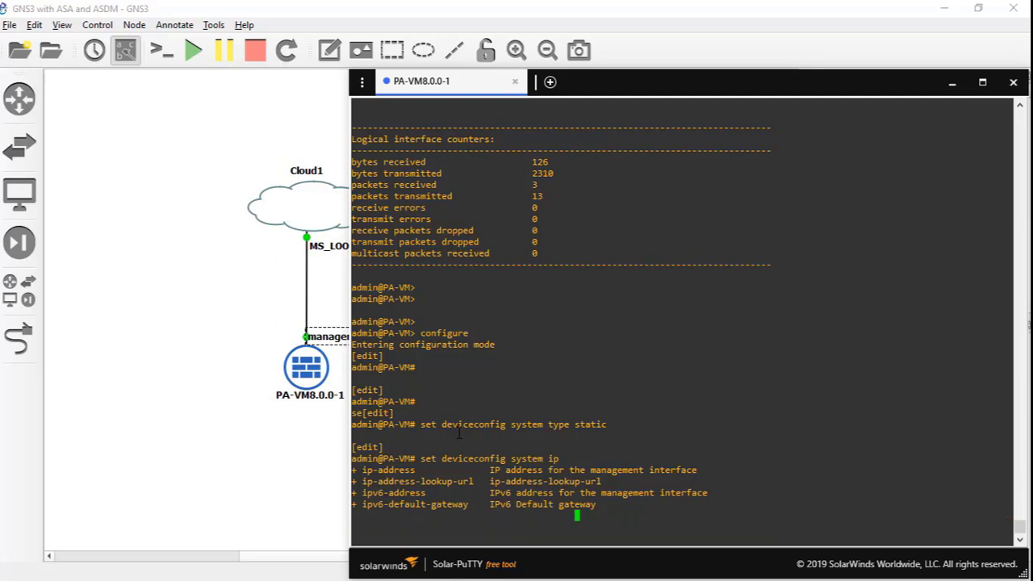
pyautogui.press('BackSpace')
pyautogui.press('BackSpace')
pyautogui.press('BackSpace')
pyautogui.press('BackSpace')
pyautogui.press('BackSpace')
pyautogui.press('BackSpace')
pyautogui.press('BackSpace')
pyautogui.press('BackSpace')
pyautogui.press('BackSpace')
pyautogui.press('BackSpace')
pyautogui.press('Return')
pyautogui.press('Return')
pyautogui.press('Return')
pyautogui.press('Return')
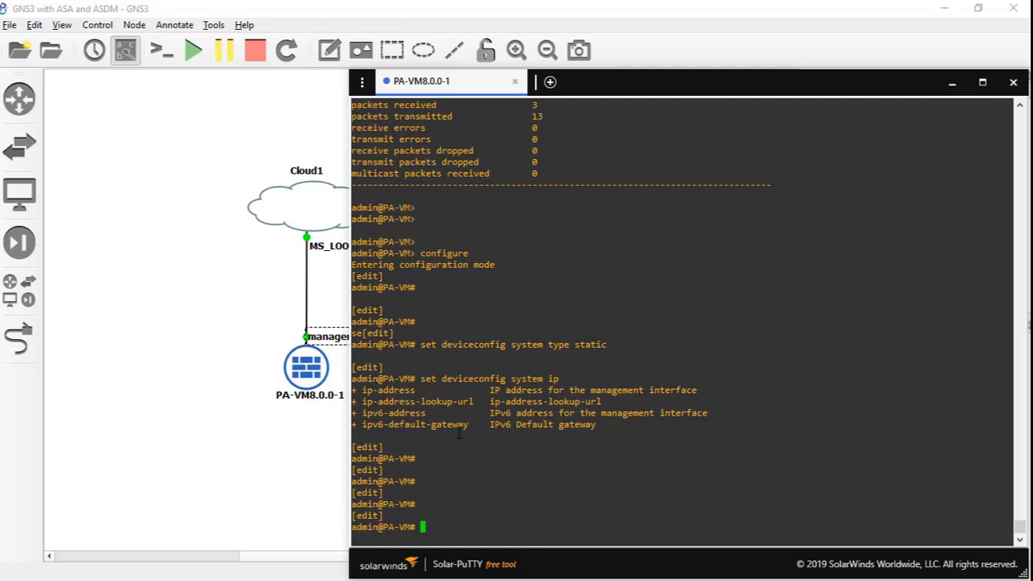
pyautogui.hotkey('alt', 'Tab')
pyautogui.moveTo(111, 307); pyautogui.dragTo(460, 219)
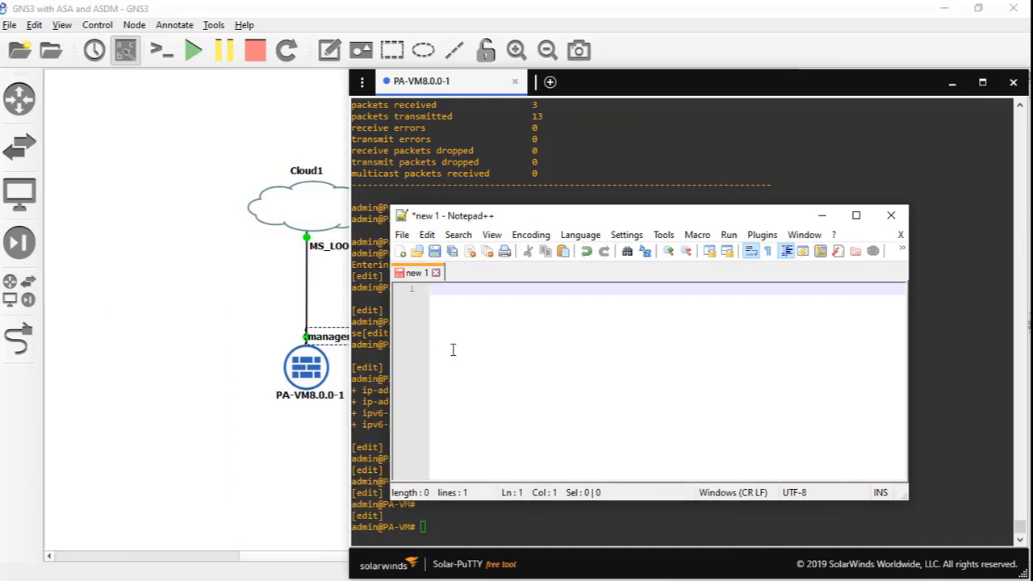
# - Type the set deviceconfig system command (10.0.0.12, gateway 10.0.0.2, DNS 4.2.2.2) and copy it
pyautogui.moveTo(537, 217); pyautogui.dragTo(546, 413)
pyautogui.write('set device')
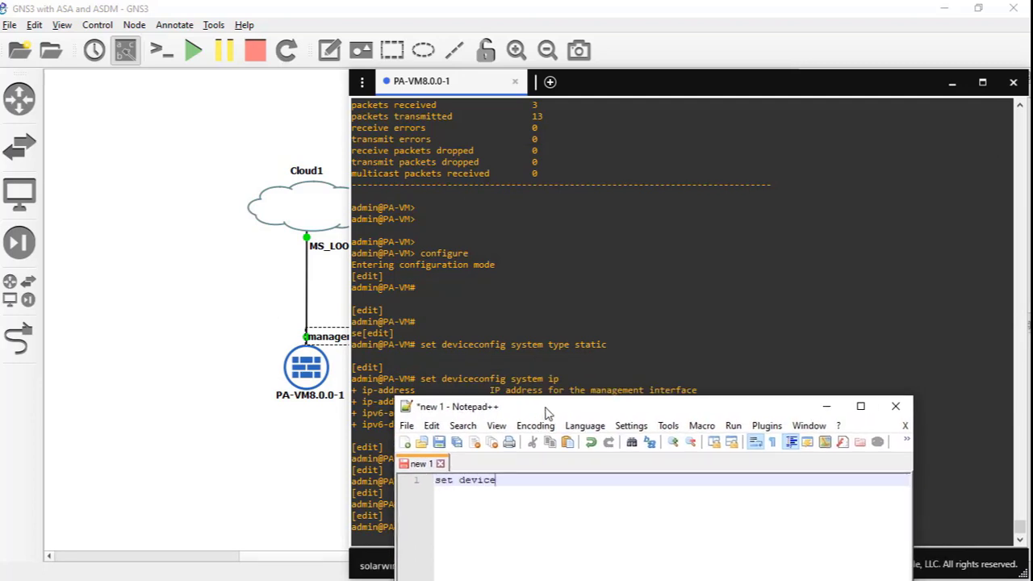
pyautogui.write('config system ip-addre')
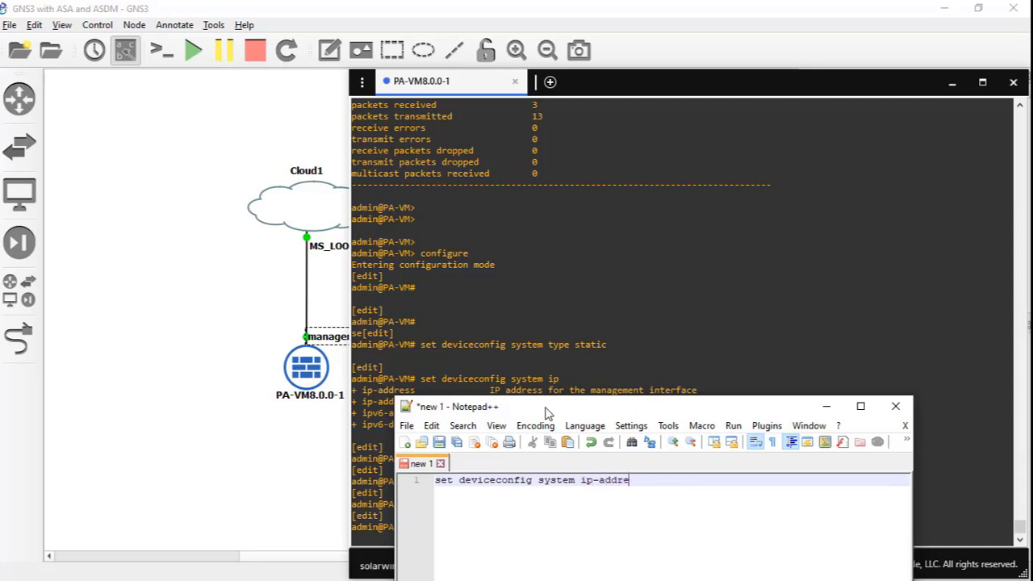
pyautogui.write('ss 10.0.0.12 netmask 255')
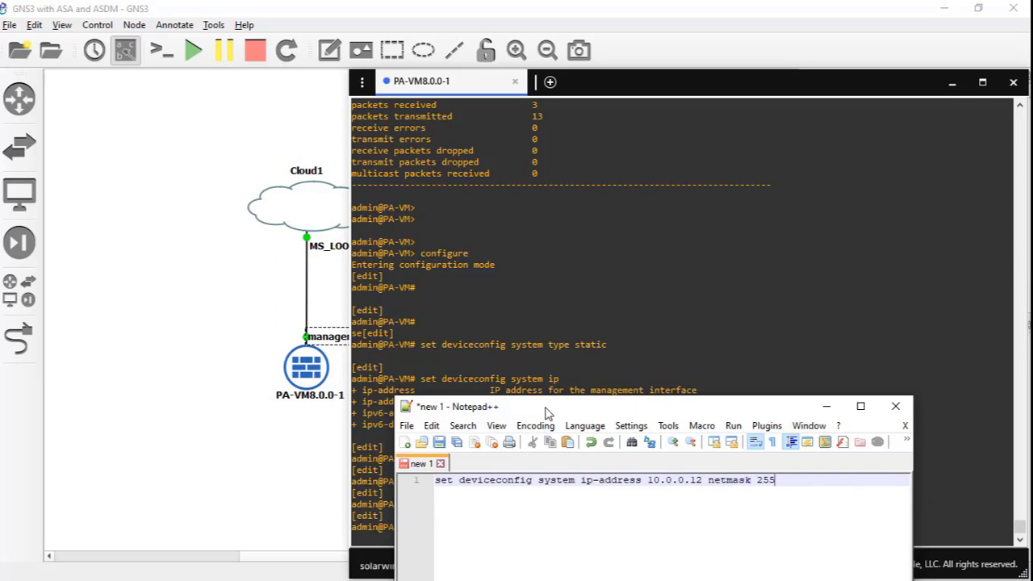
pyautogui.write('.255.255.0 default-gateway ')
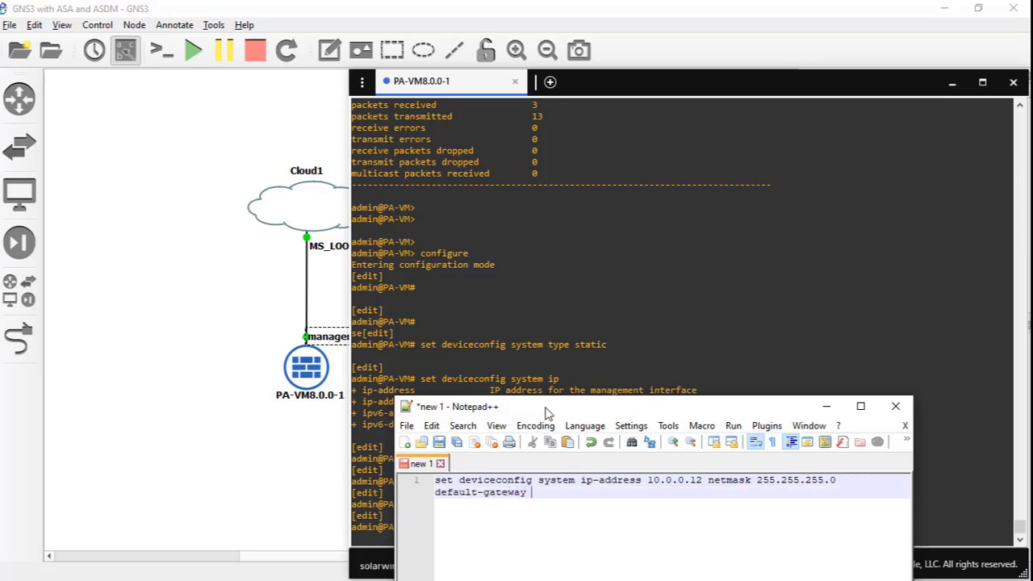
pyautogui.write('10.0.0.2 dns-setting servers ')
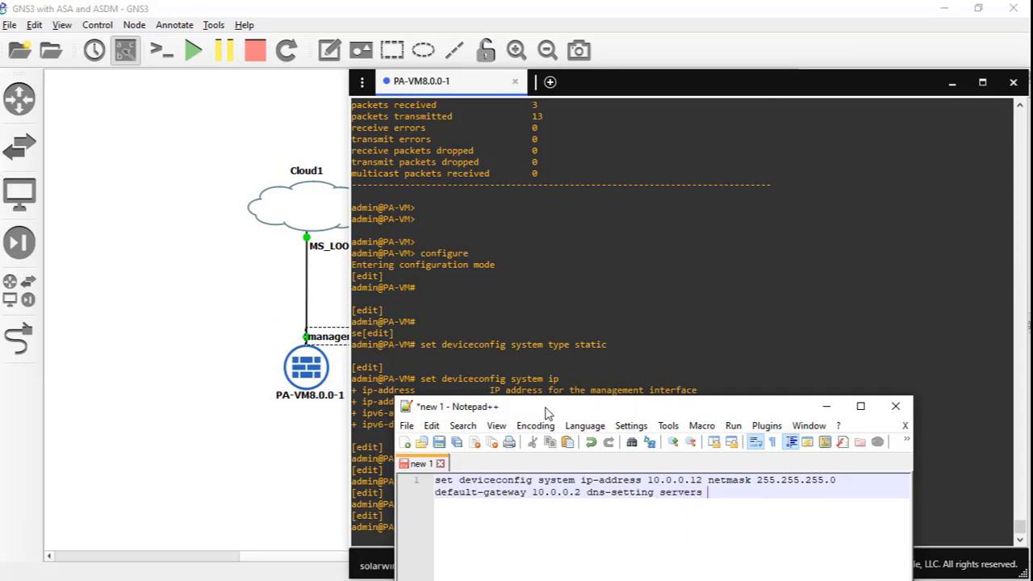
pyautogui.write('primary 4.2.2.2')
pyautogui.hotkey('ctrl', 'a')
pyautogui.hotkey('ctrl', 'c')
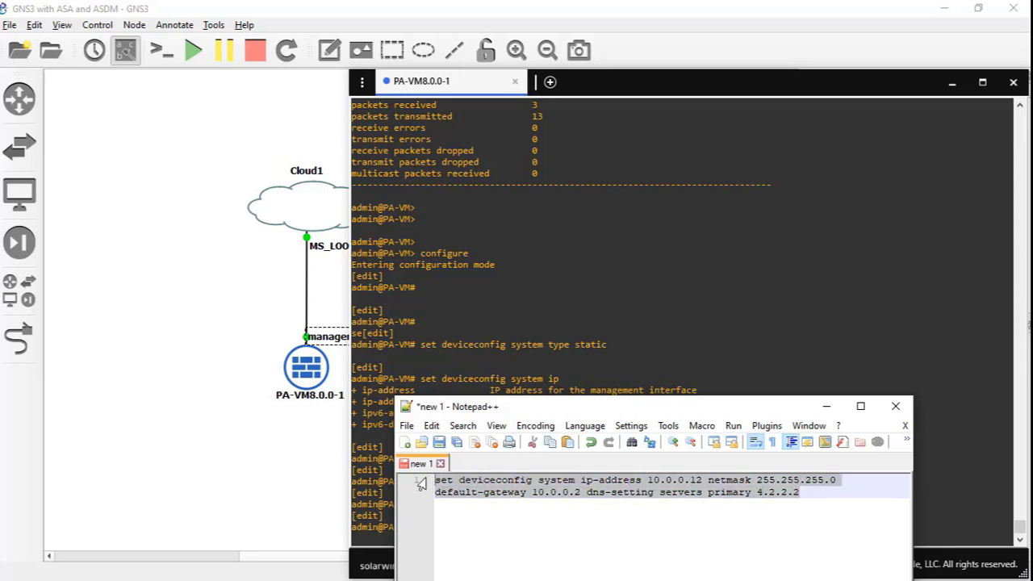
pyautogui.rightClick(530, 484)
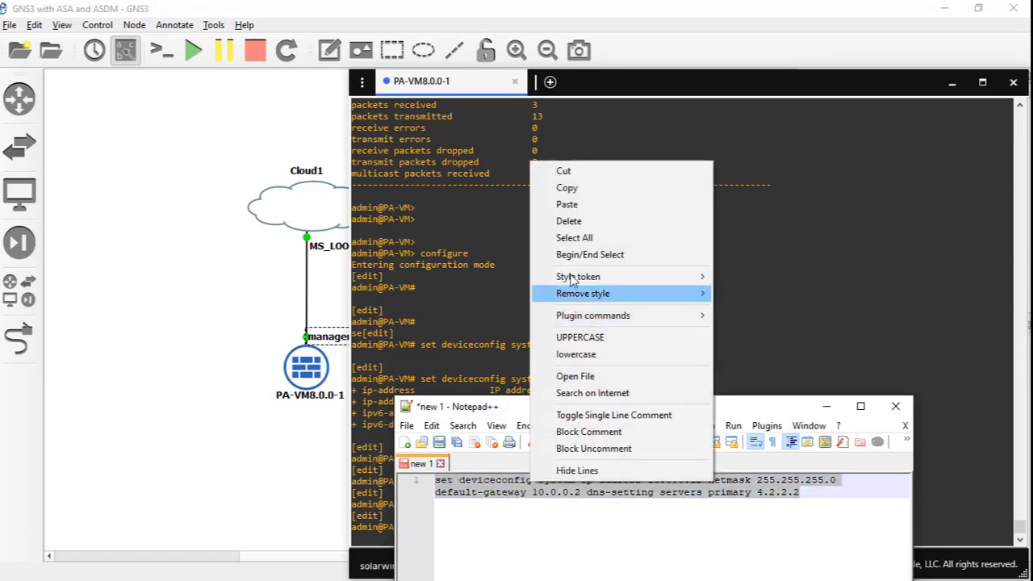
pyautogui.click(566, 187)
pyautogui.click(553, 307)
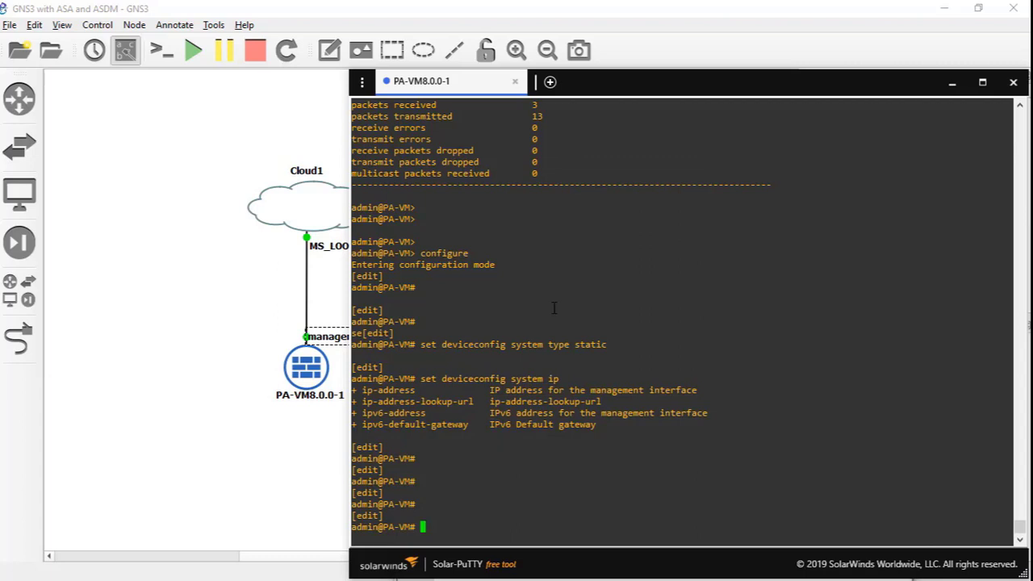
# - Paste and run the copied management-address command in the console, then run commit
pyautogui.press('Return')
pyautogui.press('Return')
pyautogui.rightClick(554, 308)
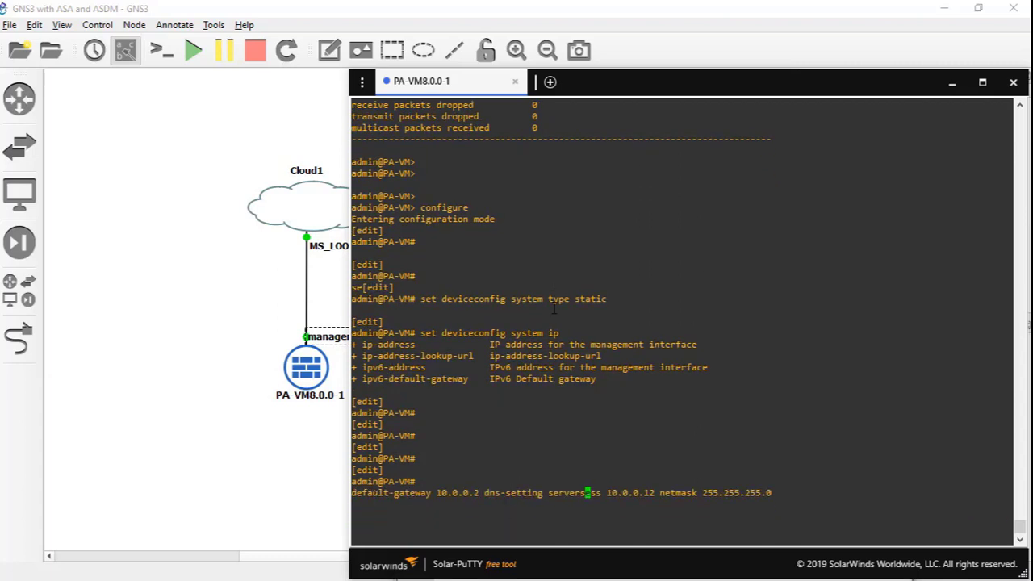
pyautogui.press('Return')
pyautogui.press('Return')
pyautogui.press('Return')
pyautogui.press('Return')
pyautogui.press('Return')
pyautogui.press('Return')
pyautogui.press('Return')
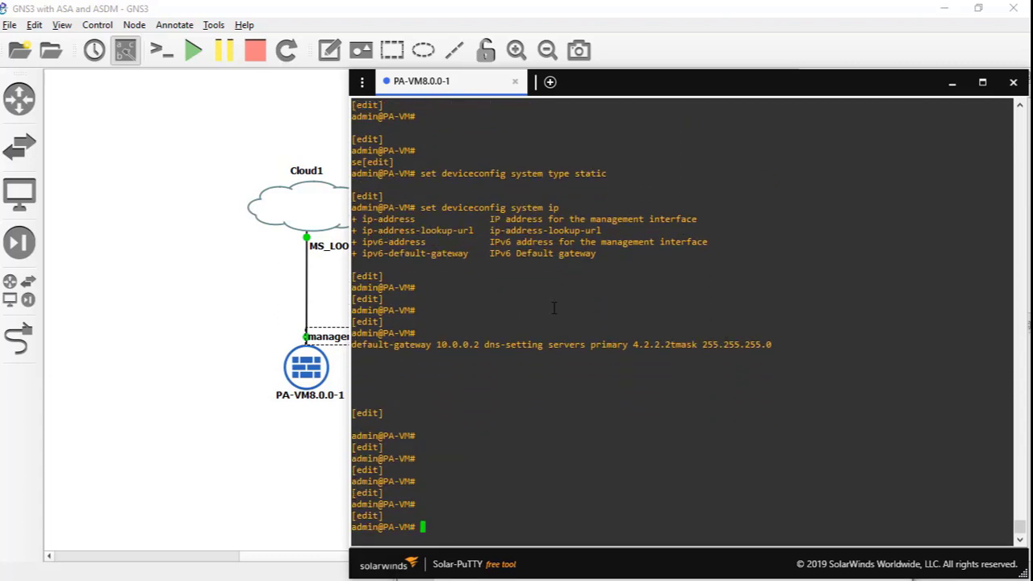
pyautogui.write('commit')
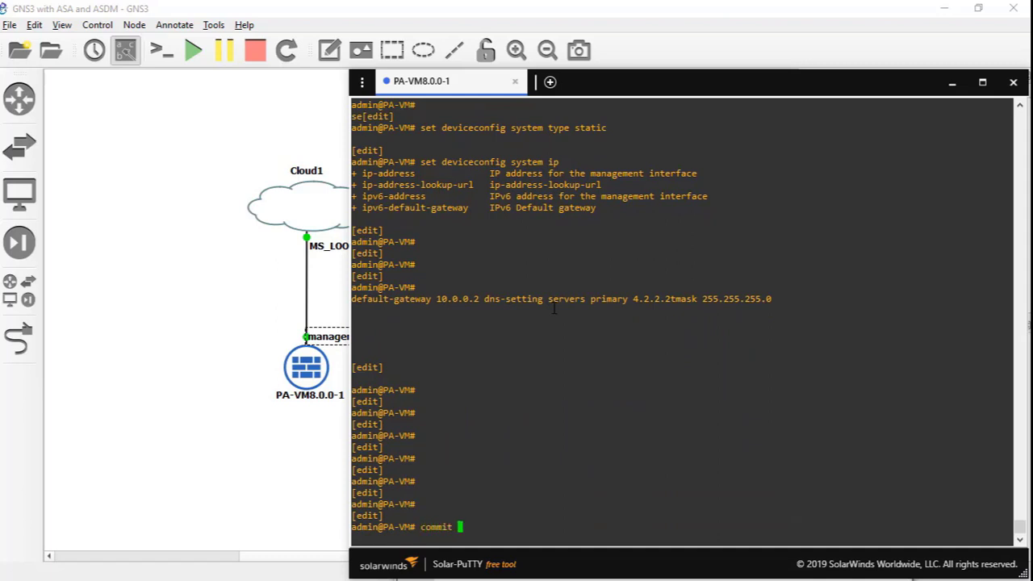
pyautogui.press('Return')
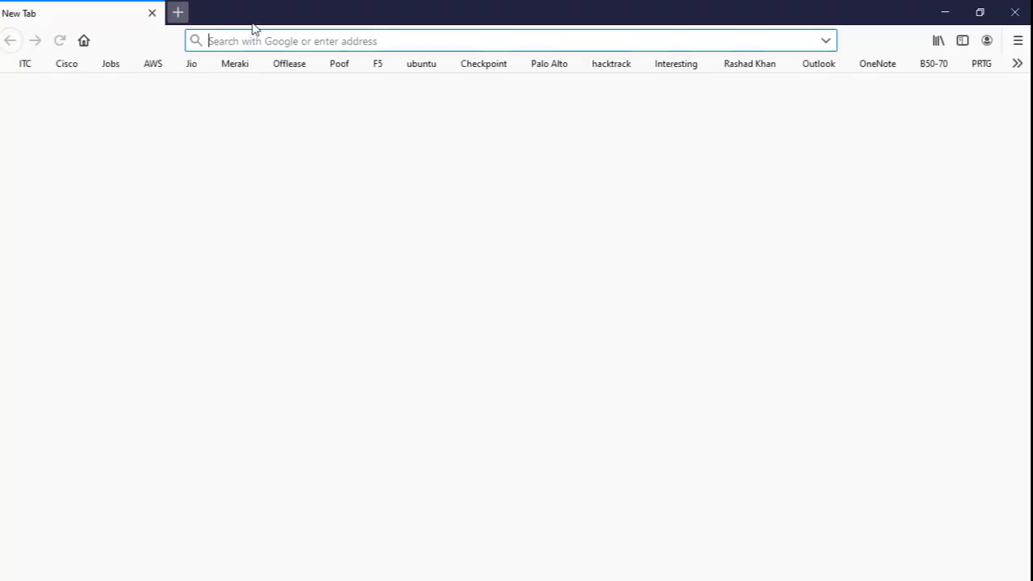
# - Load 10.0.0.12 in Firefox and bring a Command Prompt window on screen
pyautogui.moveTo(252, 24); pyautogui.dragTo(288, 101)
pyautogui.write('1')
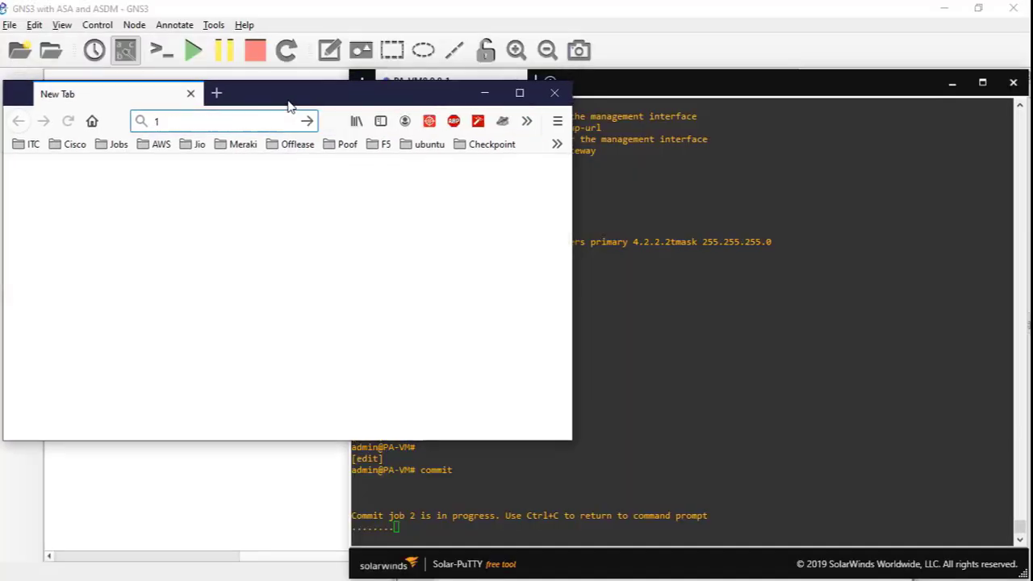
pyautogui.write('0.0.0.12')
pyautogui.press('Return')
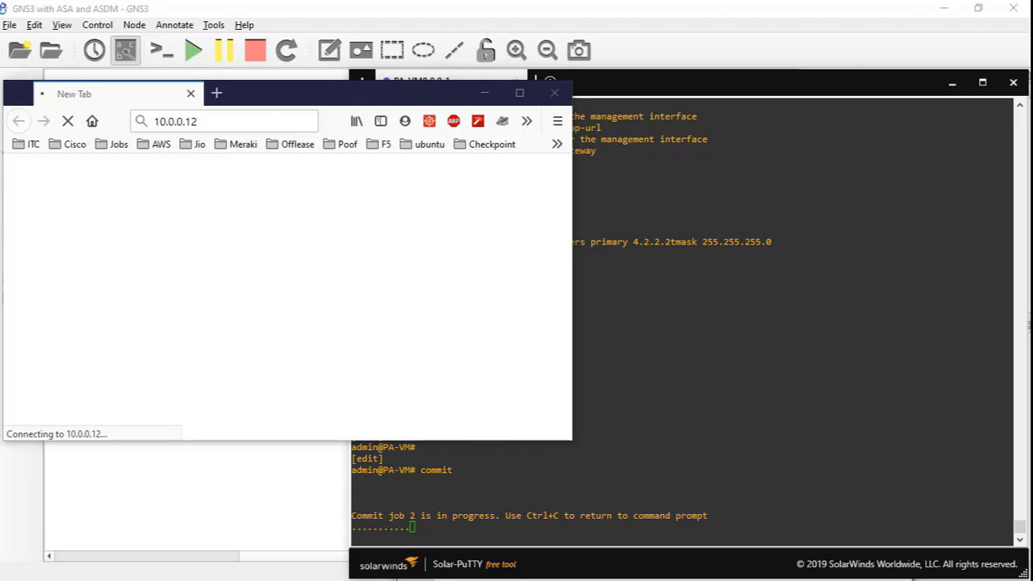
pyautogui.moveTo(2, 194); pyautogui.dragTo(744, 164)
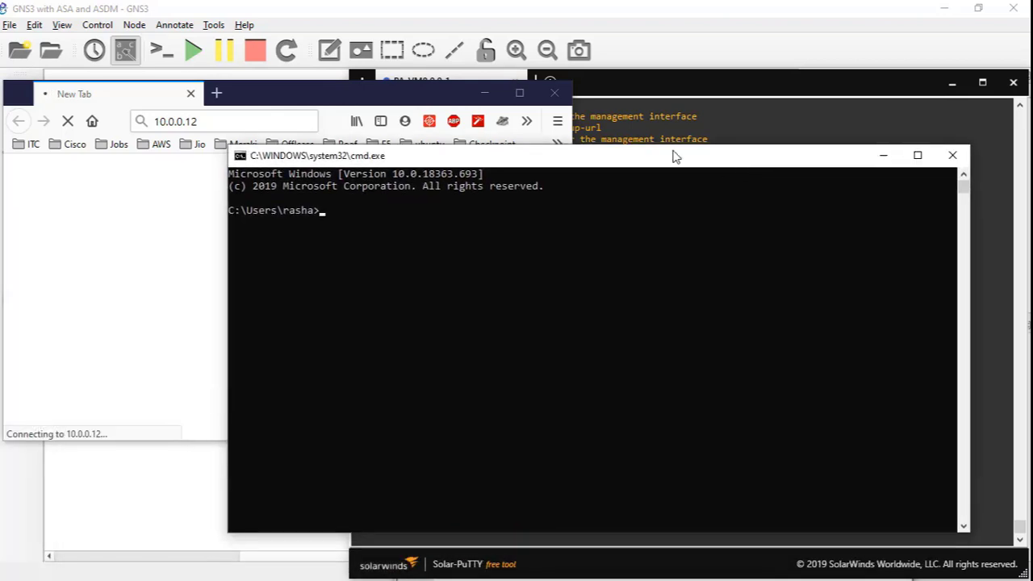
# - Run 'ping 10.0.0.12 -t' and watch until replies arrive once the commit completes
pyautogui.write('ping 10.0.0.12 -t')
pyautogui.press('Return')
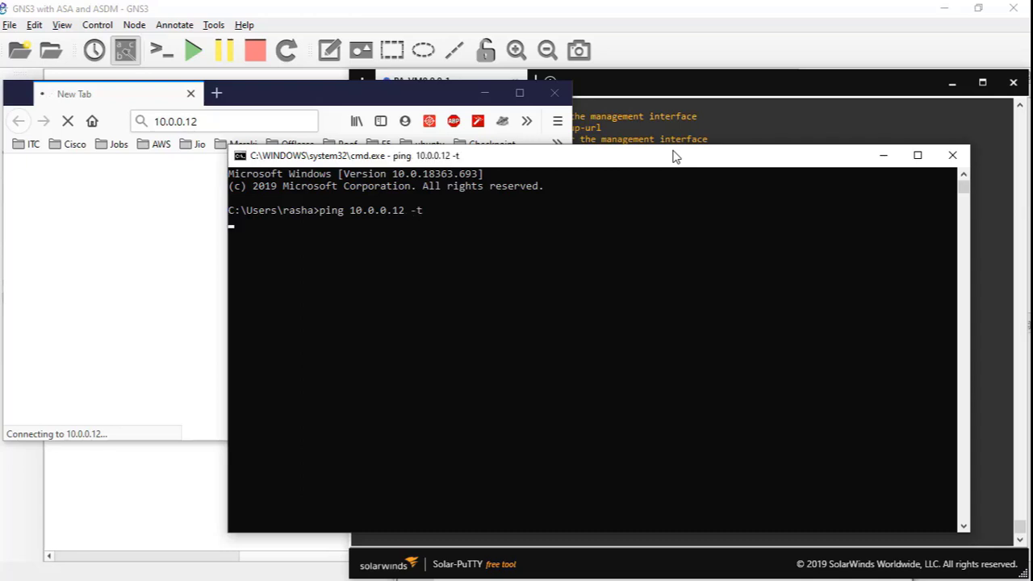
pyautogui.moveTo(662, 163); pyautogui.dragTo(717, 39)
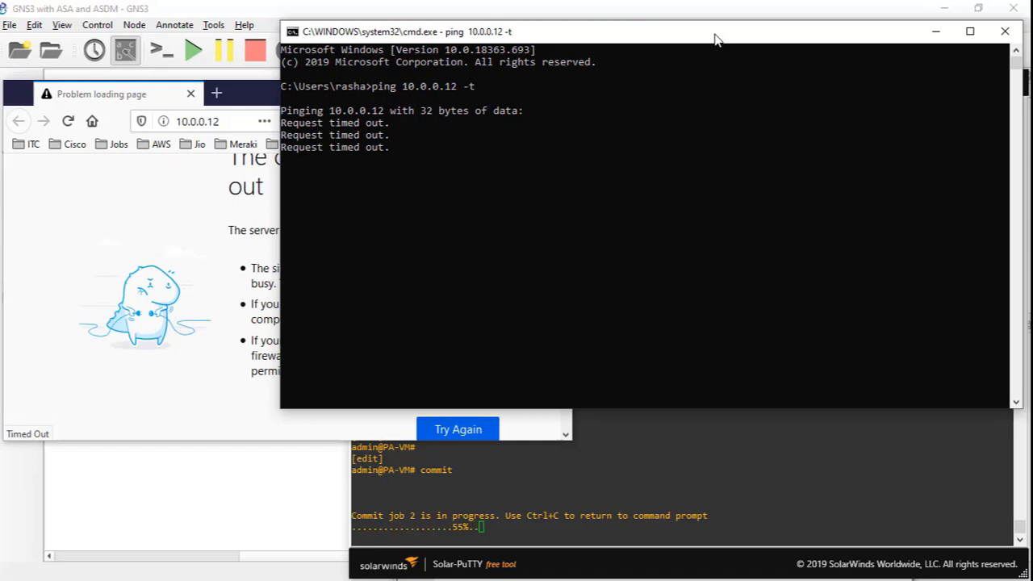
pyautogui.click(162, 231)
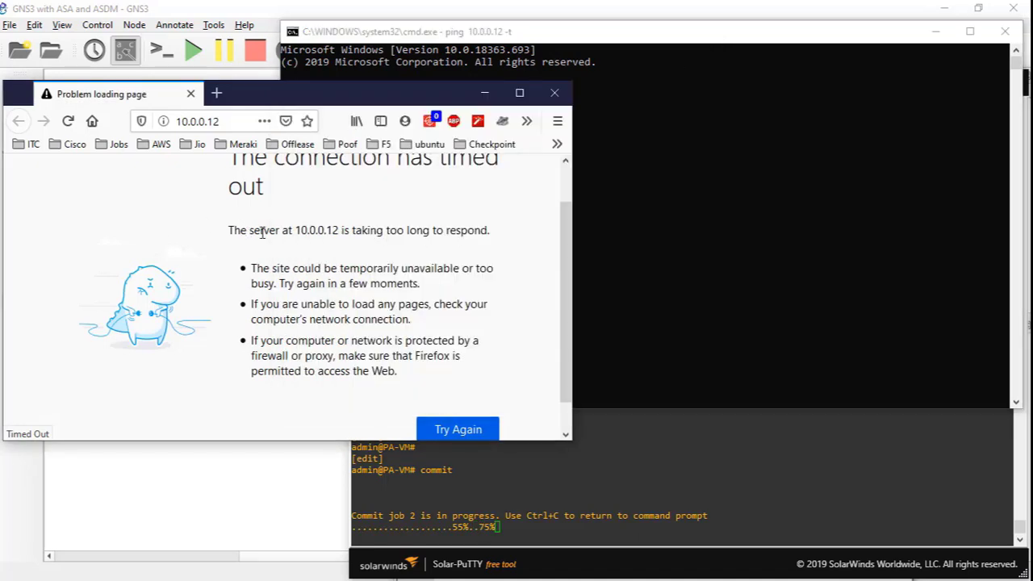
pyautogui.scroll(1, 262, 233)
pyautogui.scroll(-2, 263, 232)
pyautogui.click(632, 188)
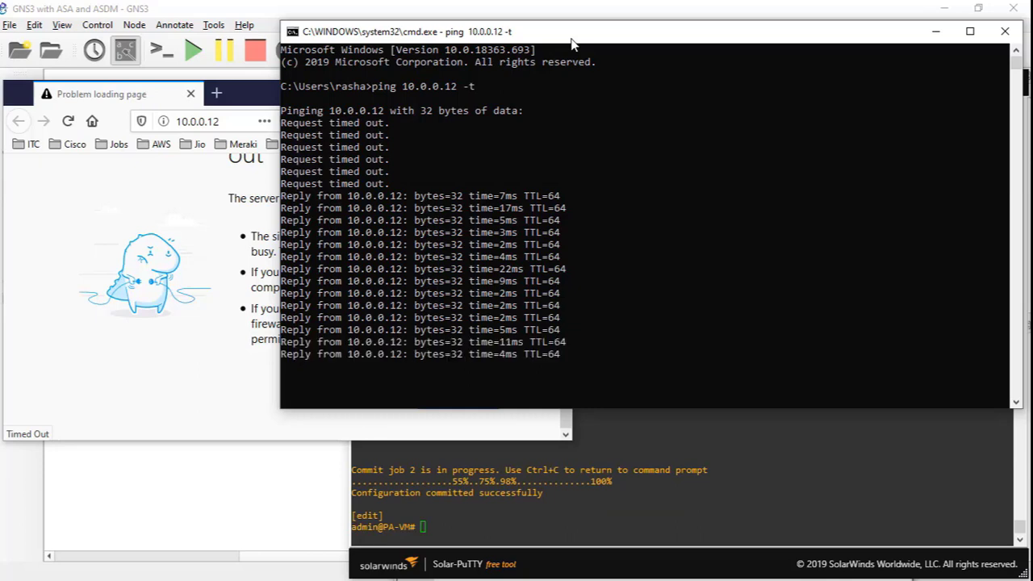
# - Exit configuration mode on the PA-VM firewall console
pyautogui.click(619, 426)
pyautogui.press('Return')
pyautogui.press('Return')
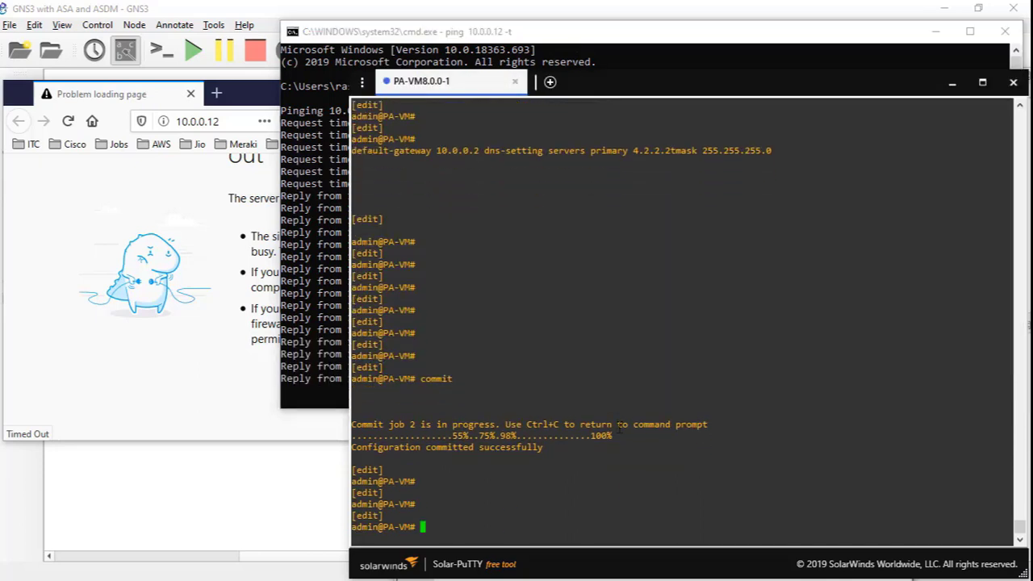
pyautogui.write('exit')
pyautogui.press('Return')
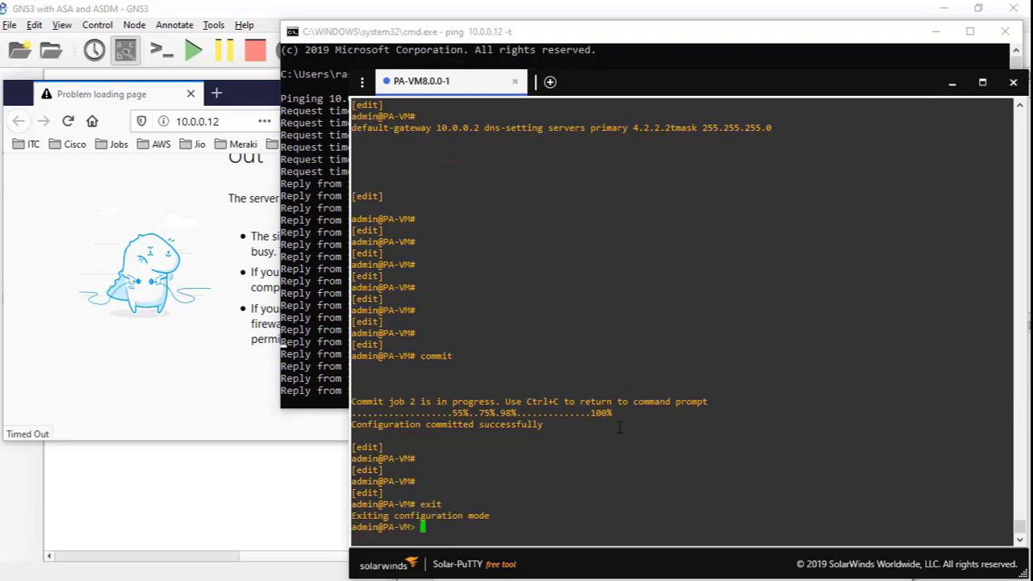
# - Confirm management shows 10.0.0.12, 255.255.255.0, gateway 10.0.0.2, then retry the timed-out browser page
pyautogui.write('show interface mana')
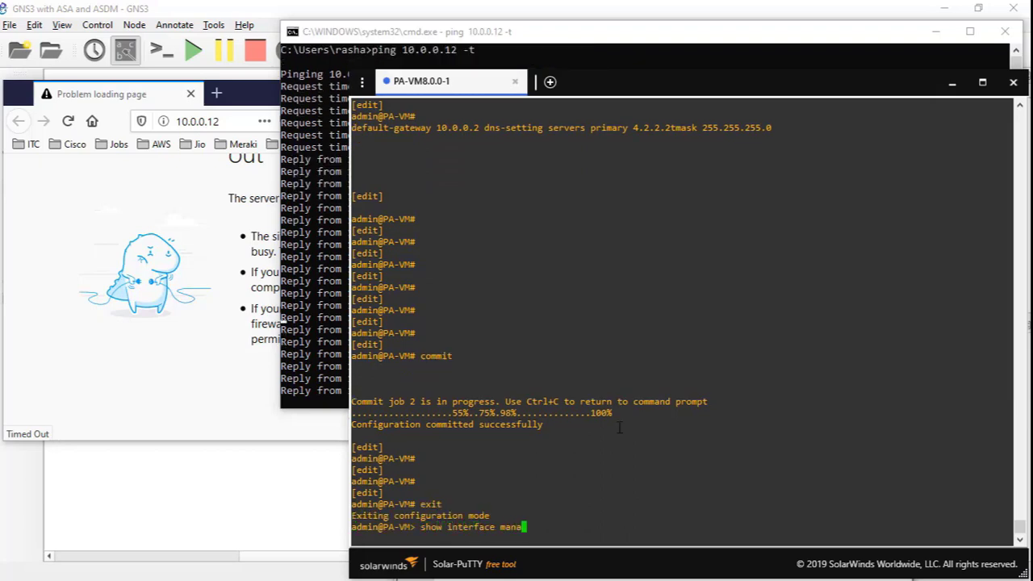
pyautogui.press('Tab')
pyautogui.press('Return')
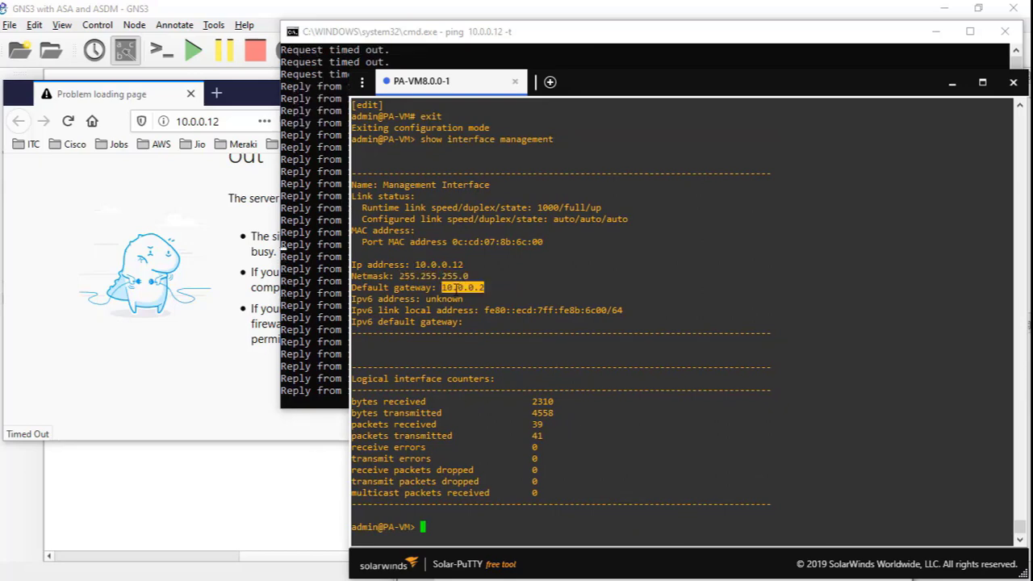
pyautogui.click(242, 264)
pyautogui.click(458, 397)
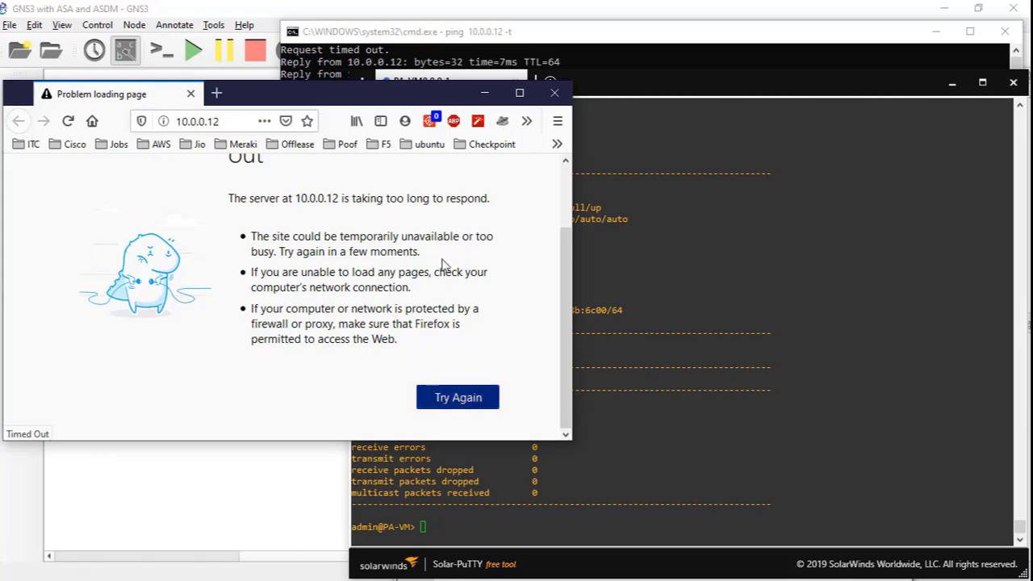
pyautogui.doubleClick(426, 97)
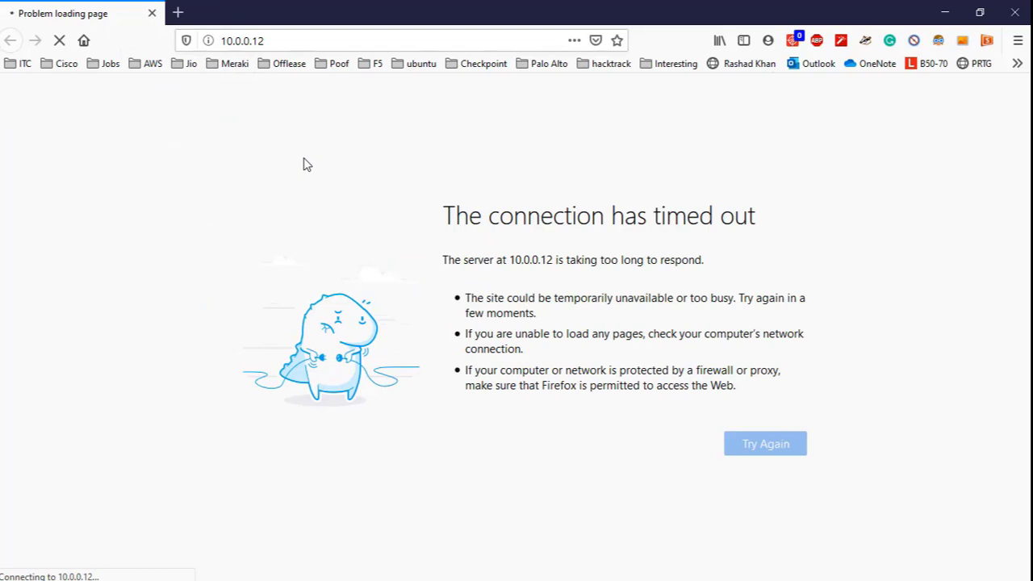
pyautogui.click(246, 41)
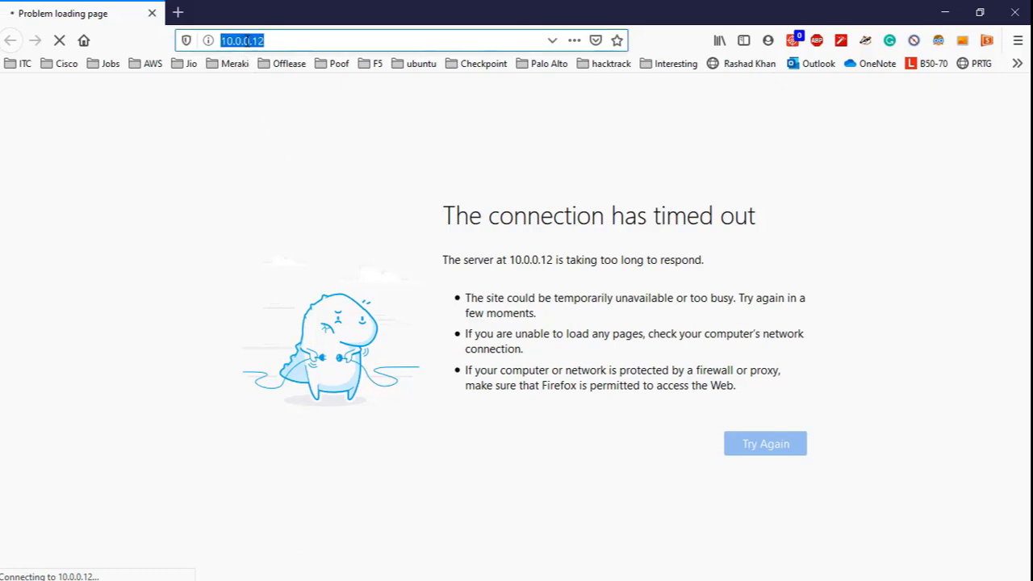
pyautogui.click(246, 40)
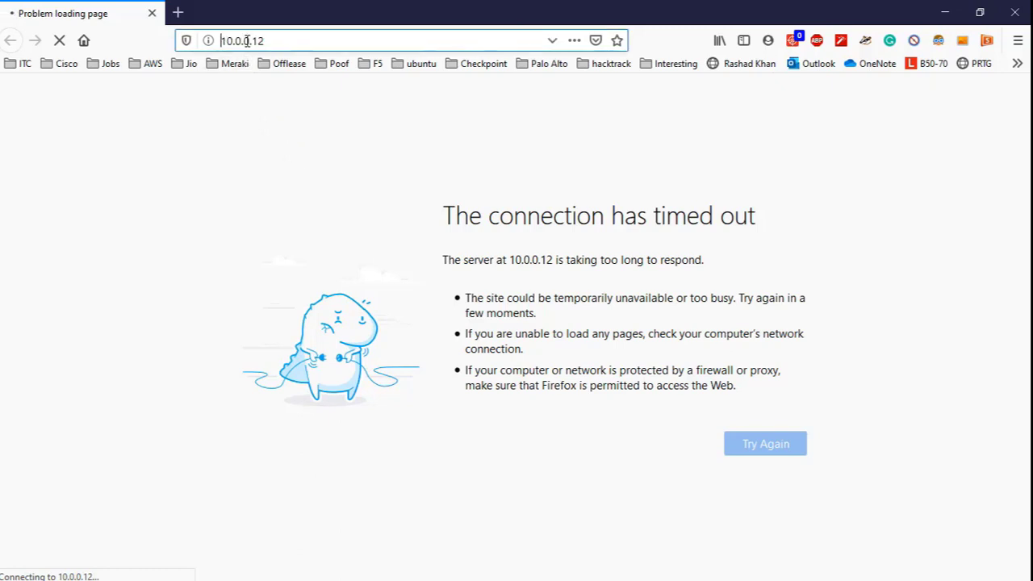
pyautogui.write('https')
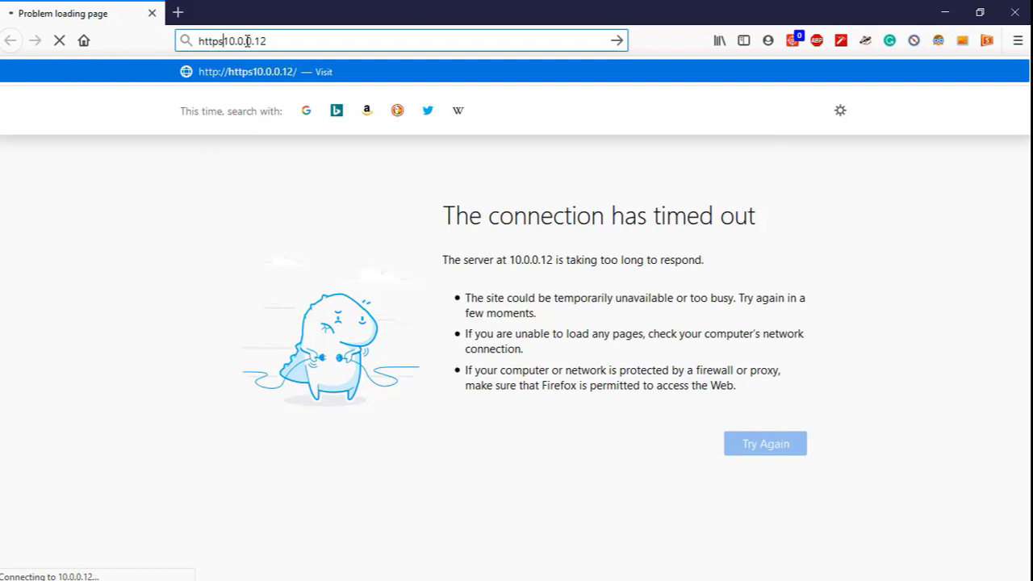
pyautogui.write('://')
pyautogui.press('Return')
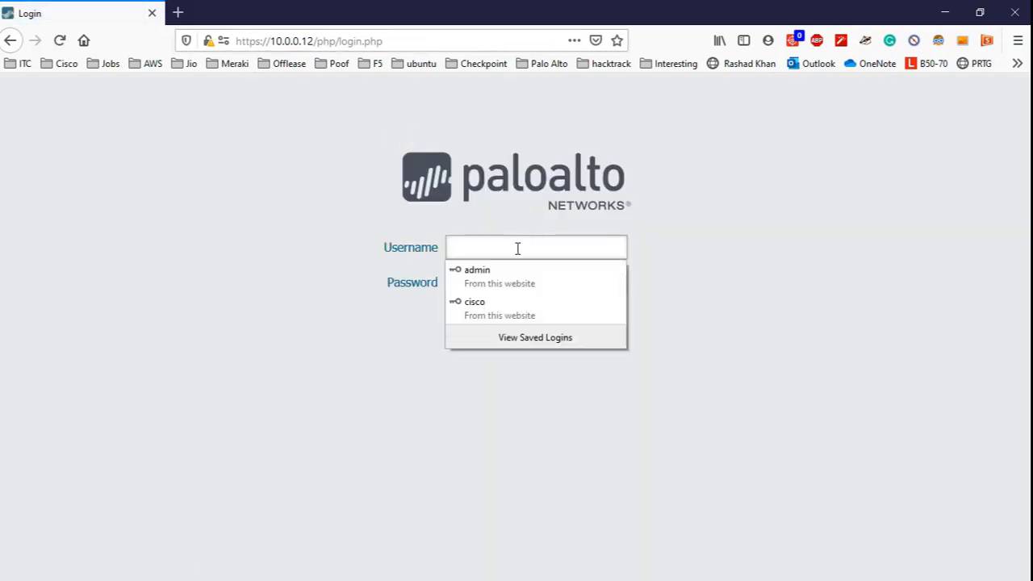
# - Log in to the PAN-OS web interface with username admin
pyautogui.click(517, 248)
pyautogui.write('ad')
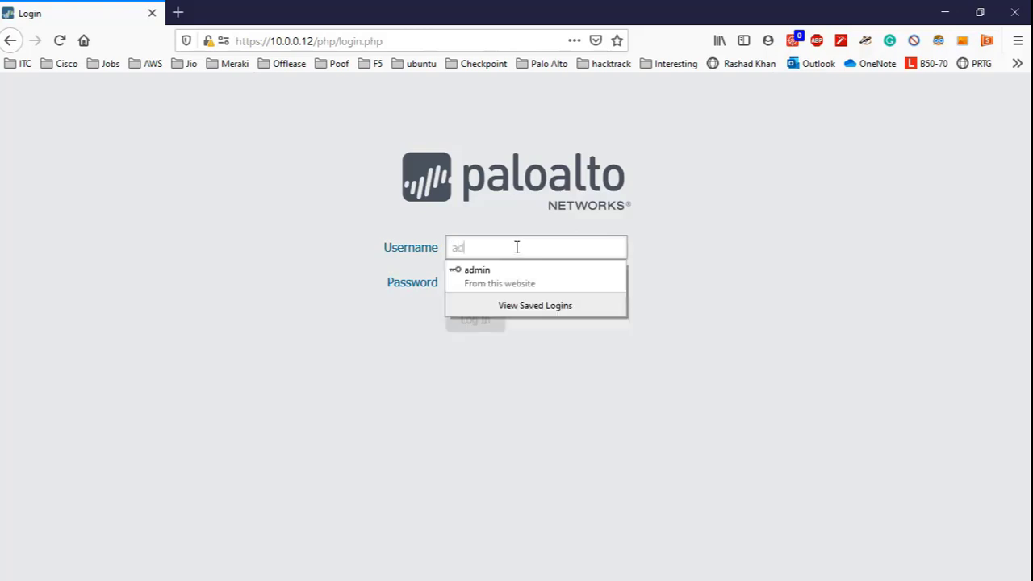
pyautogui.write('min')
pyautogui.press('Tab')
pyautogui.write('admin')
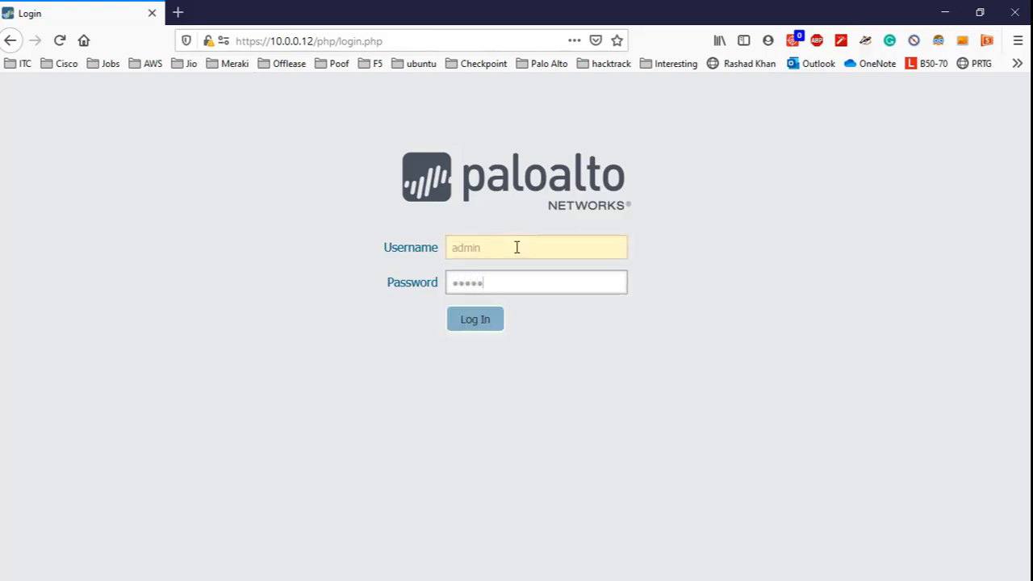
pyautogui.press('Return')
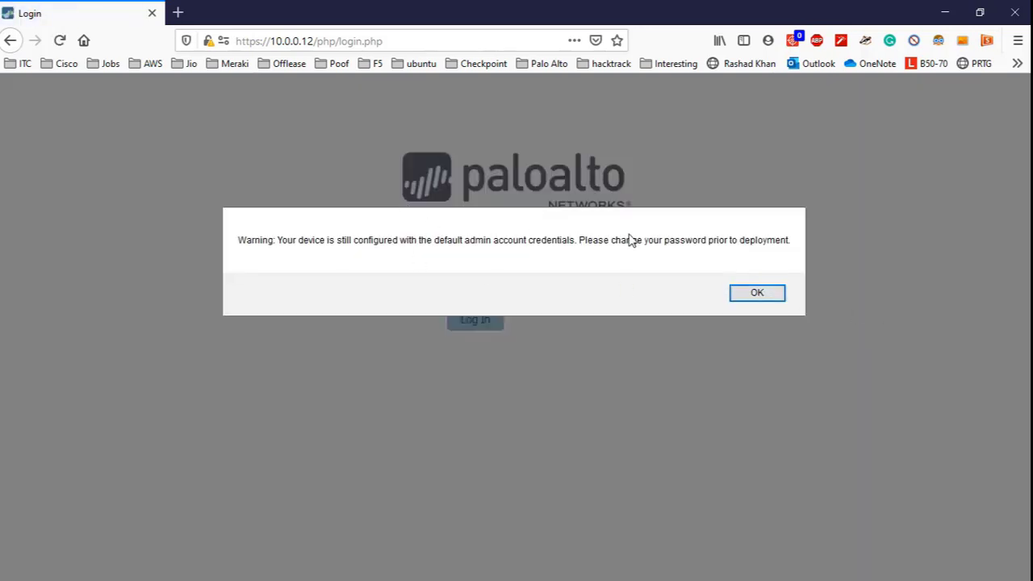
# - Dismiss the default-credentials warning, then shrink Firefox to bring the running ping window forward
pyautogui.click(759, 297)
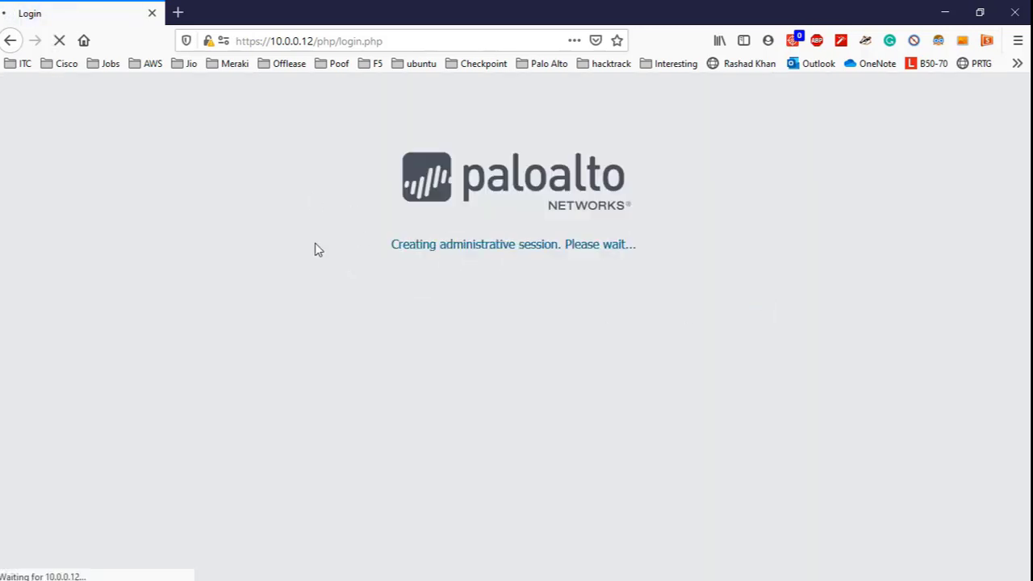
pyautogui.moveTo(364, 7); pyautogui.dragTo(307, 235)
pyautogui.click(434, 71)
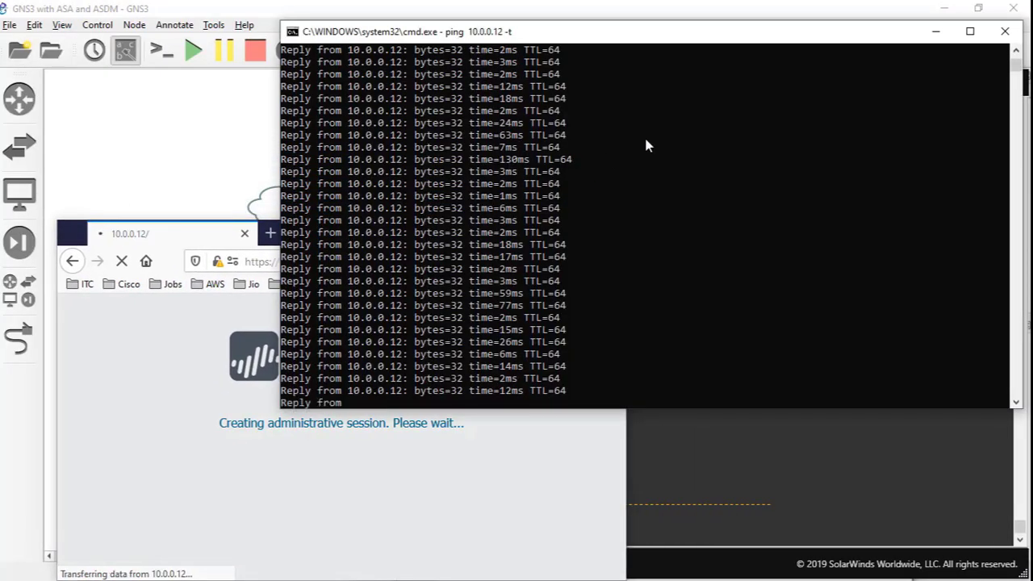
# - Stop the ping, close the command prompt and PA-VM console, hide Notepad++, and move Firefox aside
pyautogui.hotkey('ctrl', 'c')
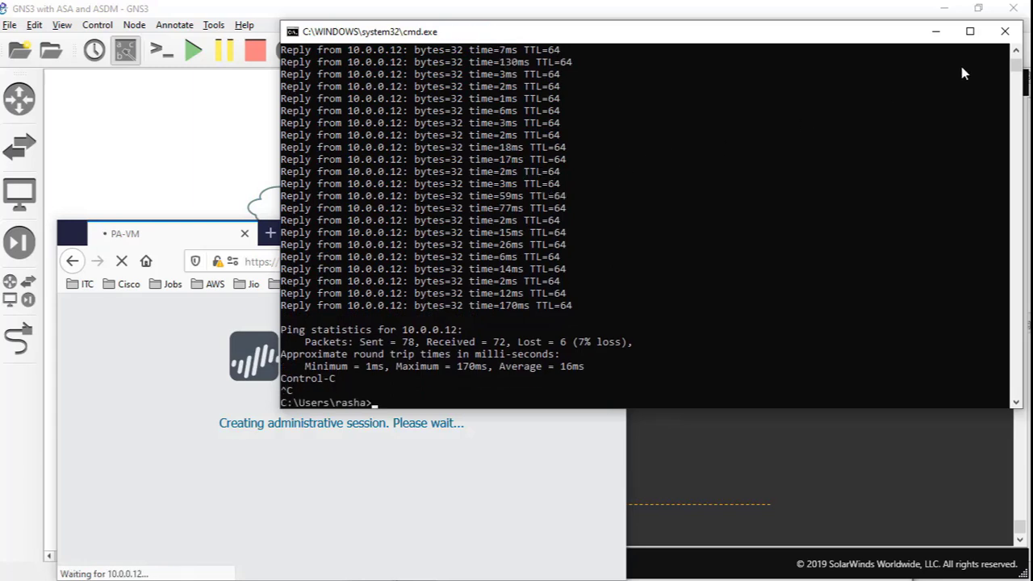
pyautogui.click(1004, 31)
pyautogui.click(790, 234)
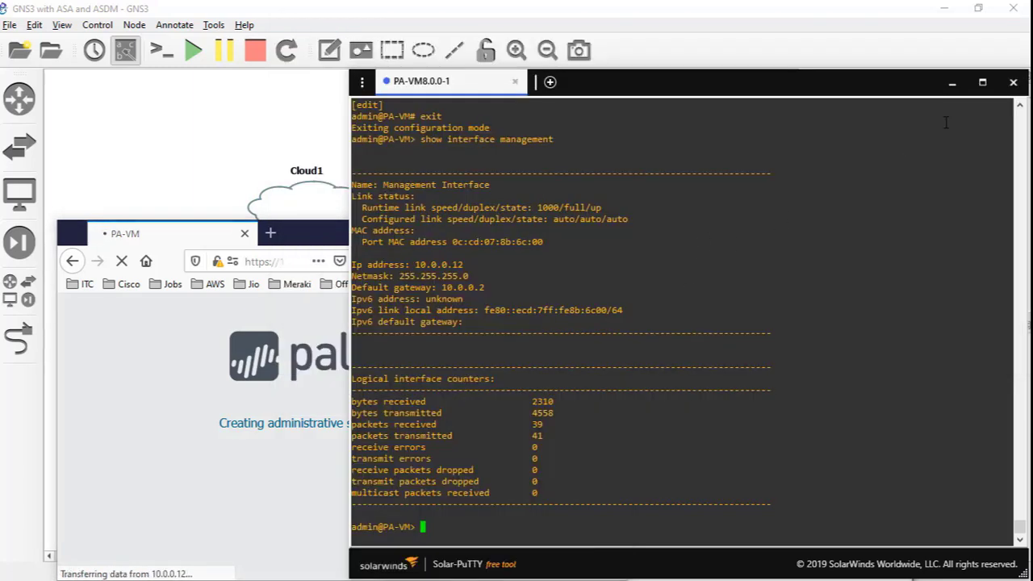
pyautogui.click(1014, 81)
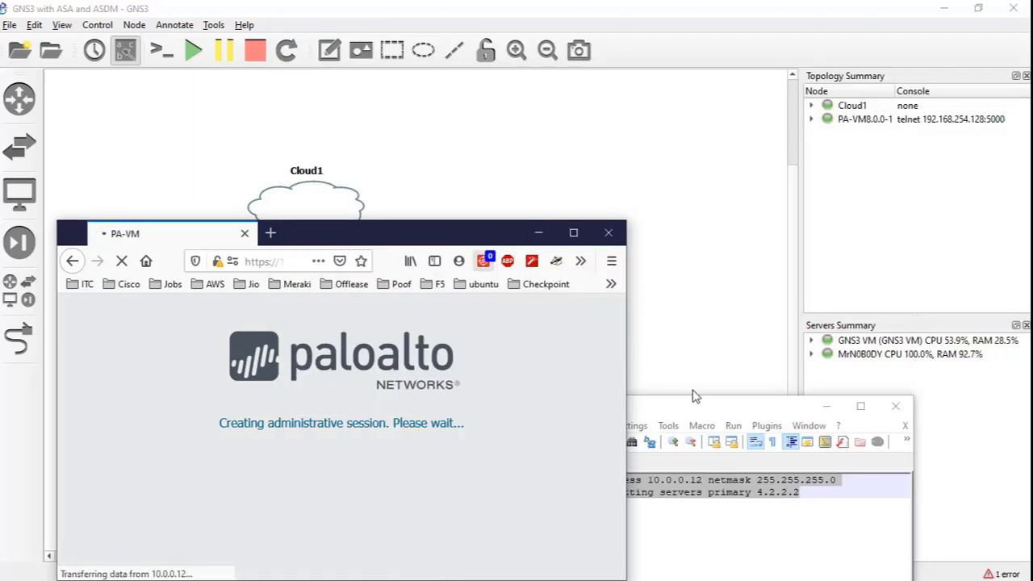
pyautogui.click(826, 406)
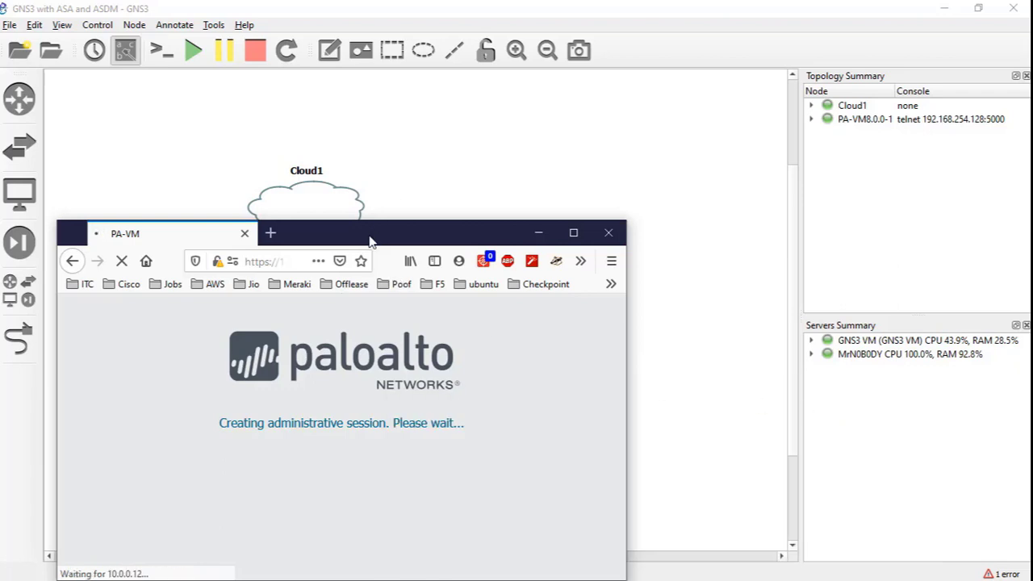
pyautogui.moveTo(369, 238); pyautogui.dragTo(469, 281)
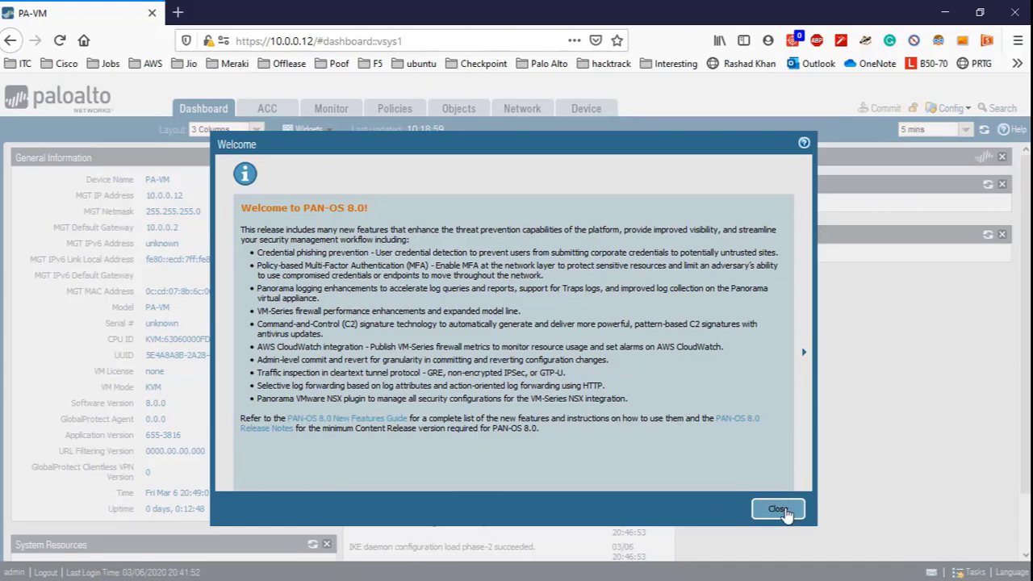
# - Close the PAN-OS 8.0 welcome and review the admin sessions from 10.0.0.2 and Console
pyautogui.click(777, 510)
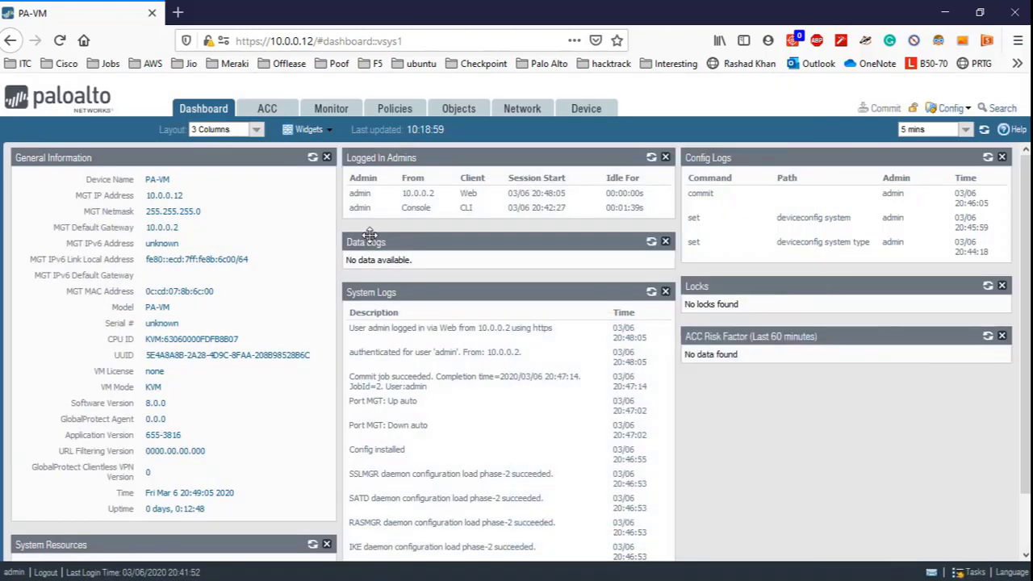
pyautogui.doubleClick(425, 193)
pyautogui.doubleClick(419, 208)
pyautogui.scroll(-2, 109, 252)
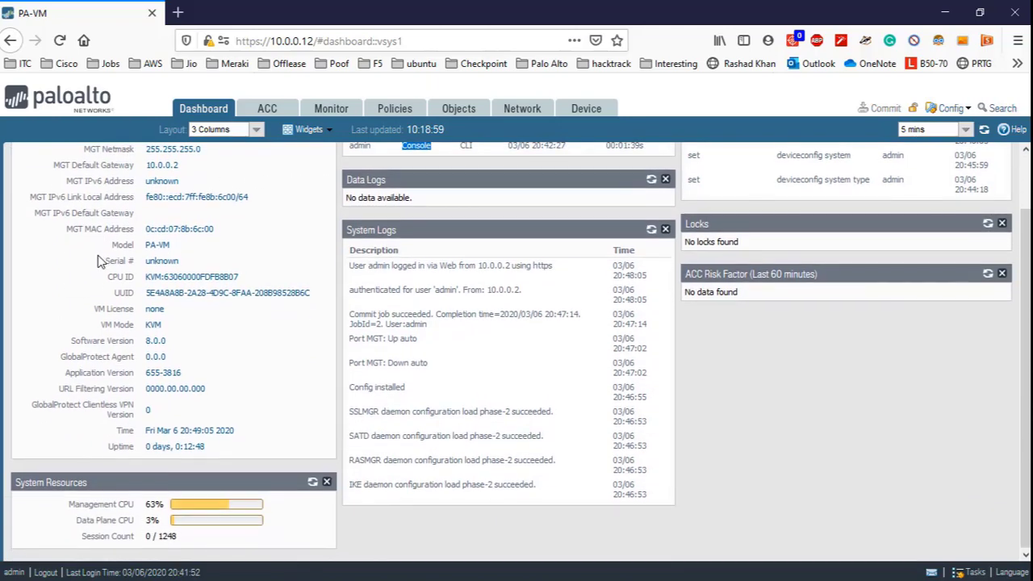
pyautogui.scroll(2, 100, 260)
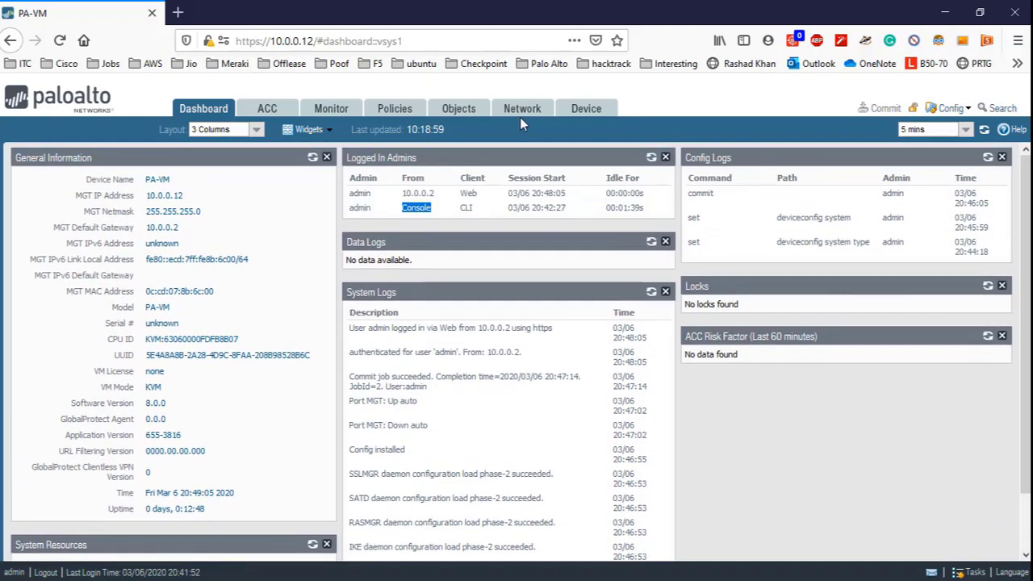
# - Add the System > Interfaces widget to the dashboard
pyautogui.click(301, 133)
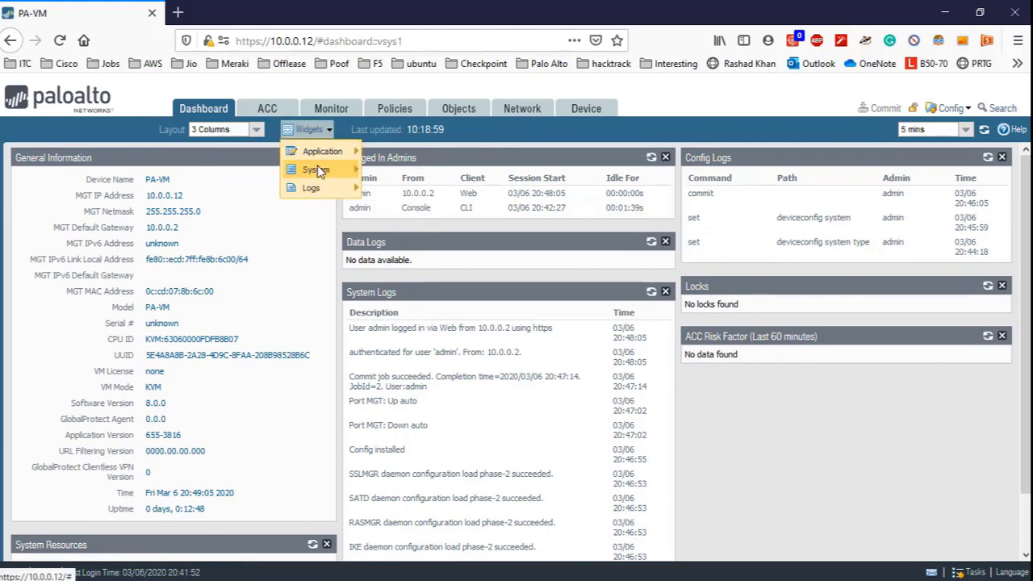
pyautogui.moveTo(319, 169)
pyautogui.click(399, 189)
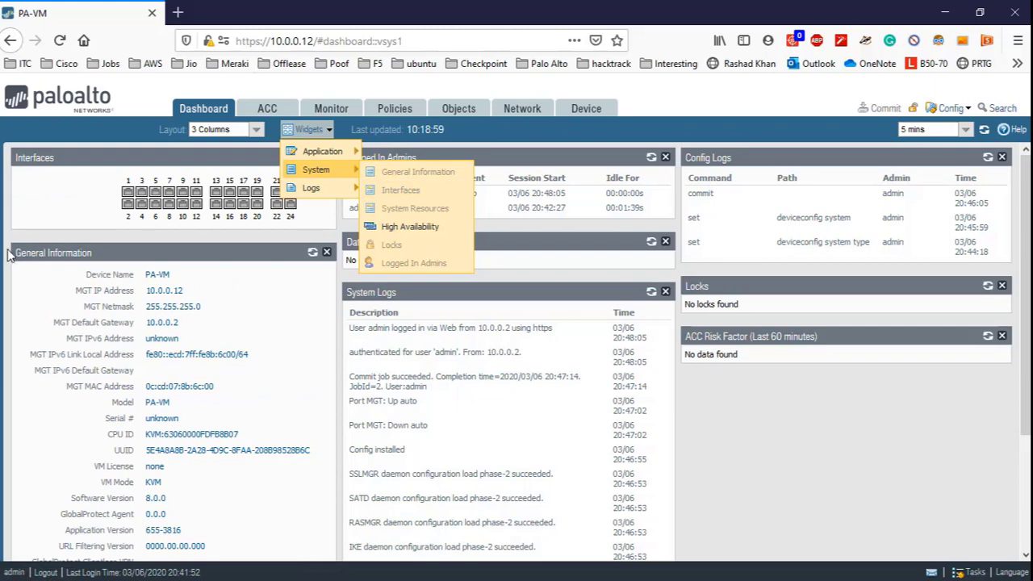
pyautogui.click(9, 247)
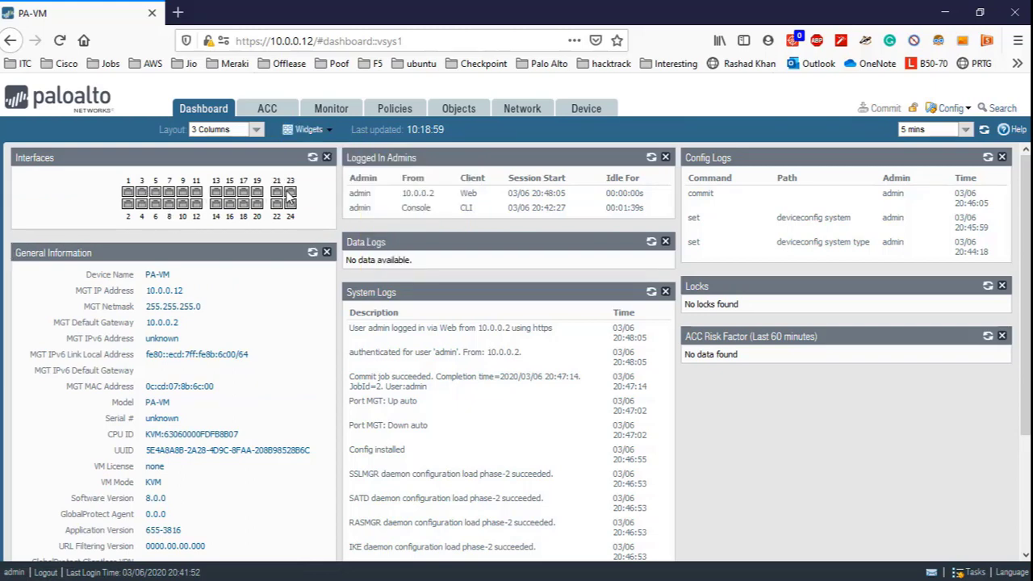
# - Browse Device setup and Administrators, then list the Network interfaces ethernet1/1–1/24
pyautogui.click(589, 110)
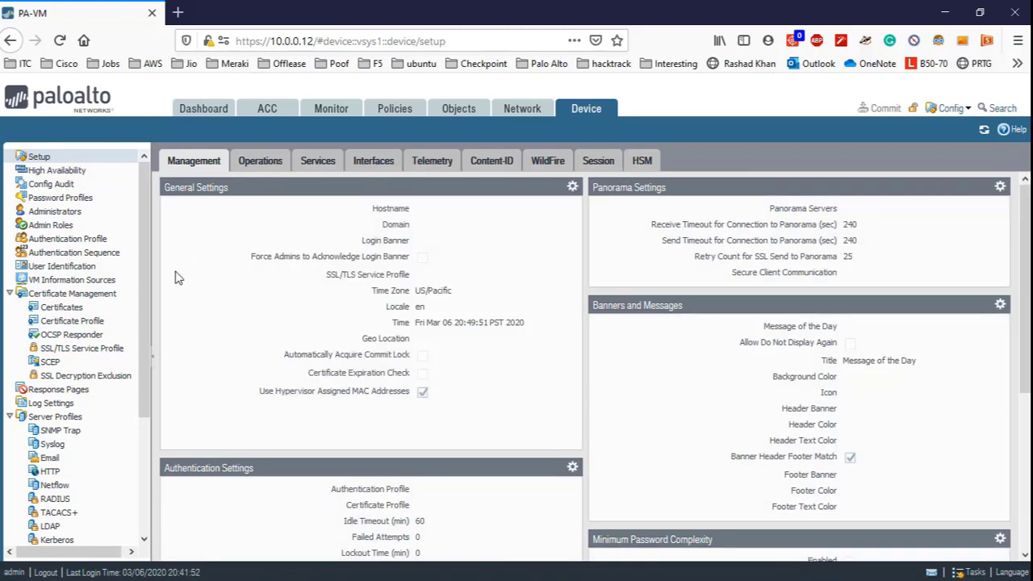
pyautogui.scroll(-1, 142, 341)
pyautogui.scroll(-5, 142, 341)
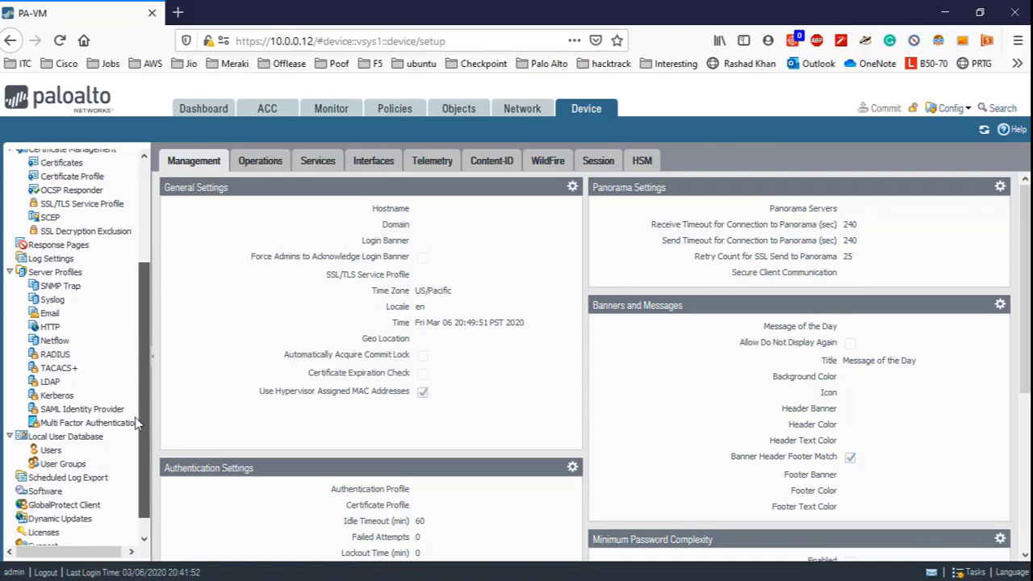
pyautogui.scroll(6, 145, 387)
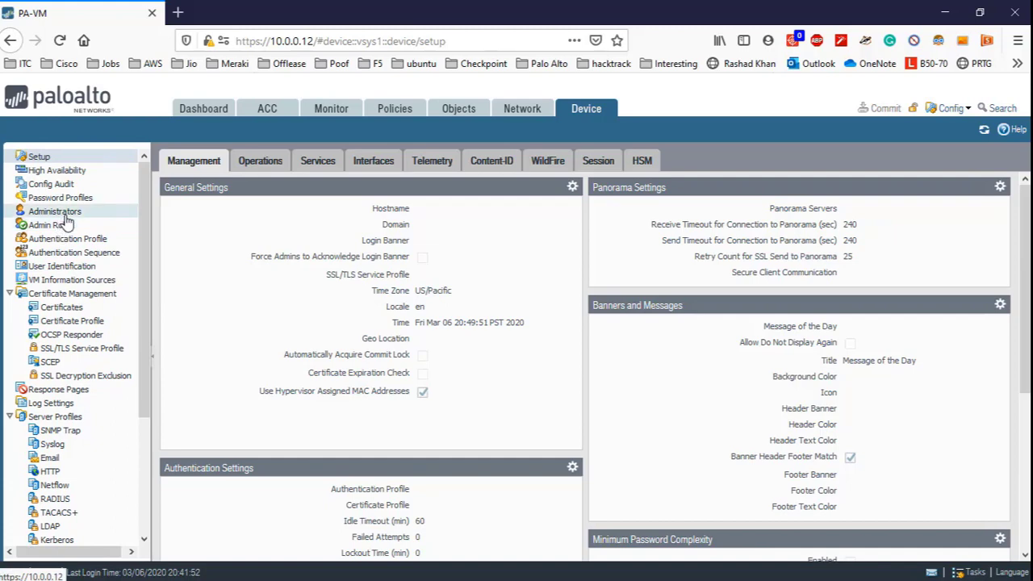
pyautogui.click(67, 216)
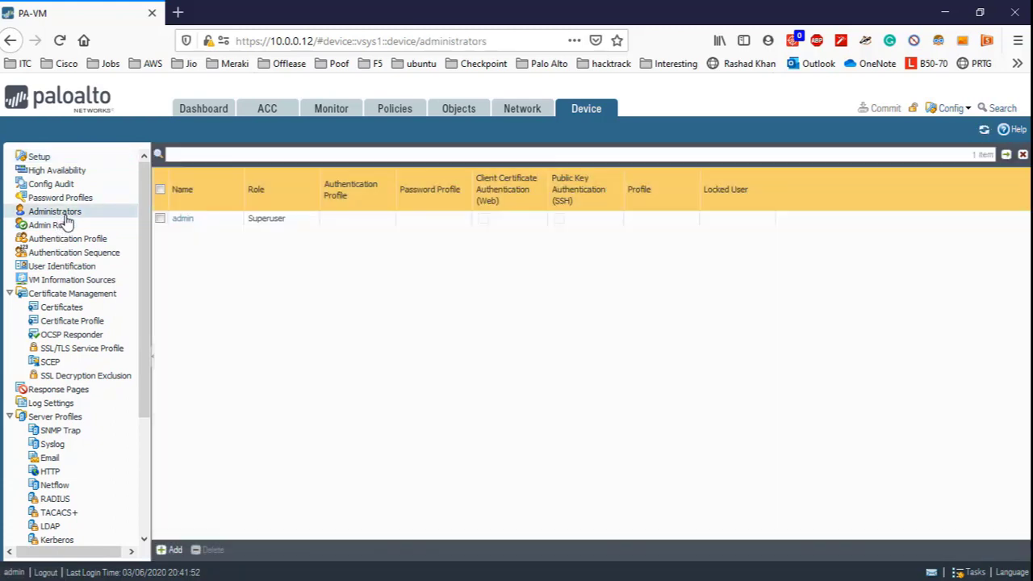
pyautogui.click(523, 110)
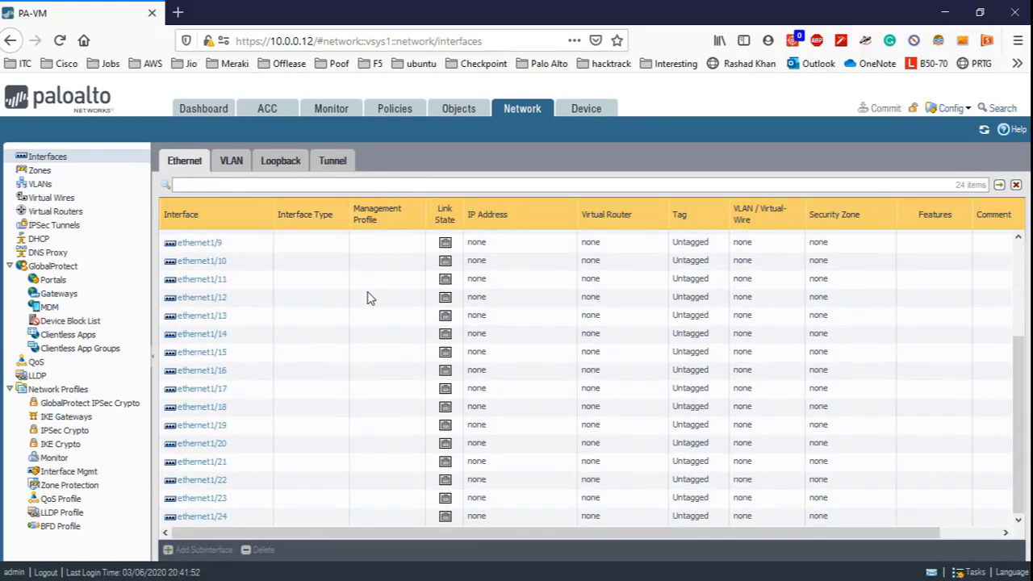
# - View the Network Zones, VLANs and Virtual Wires pages
pyautogui.scroll(-3, 367, 297)
pyautogui.scroll(3, 367, 297)
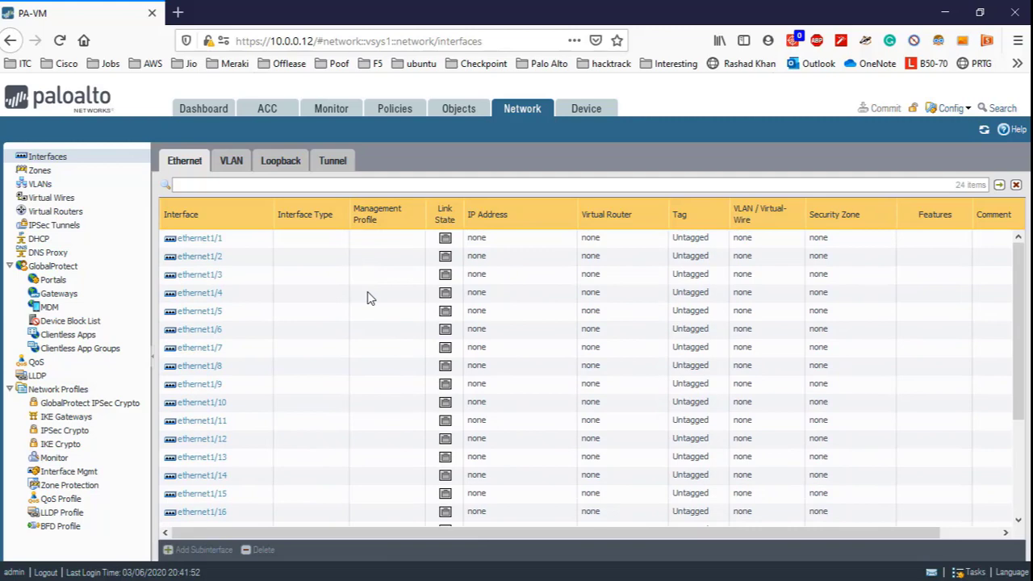
pyautogui.click(40, 171)
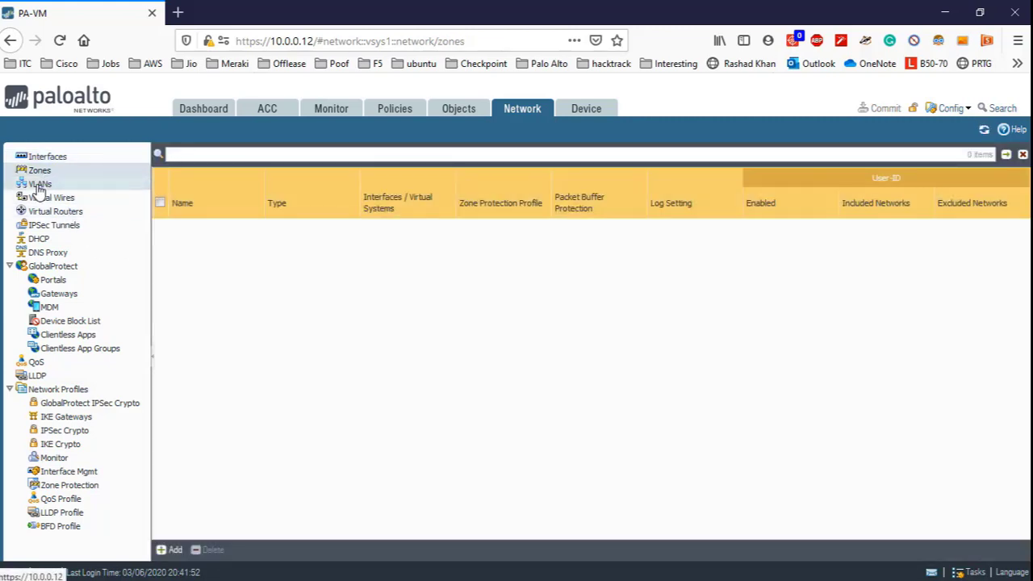
pyautogui.click(39, 185)
pyautogui.click(46, 199)
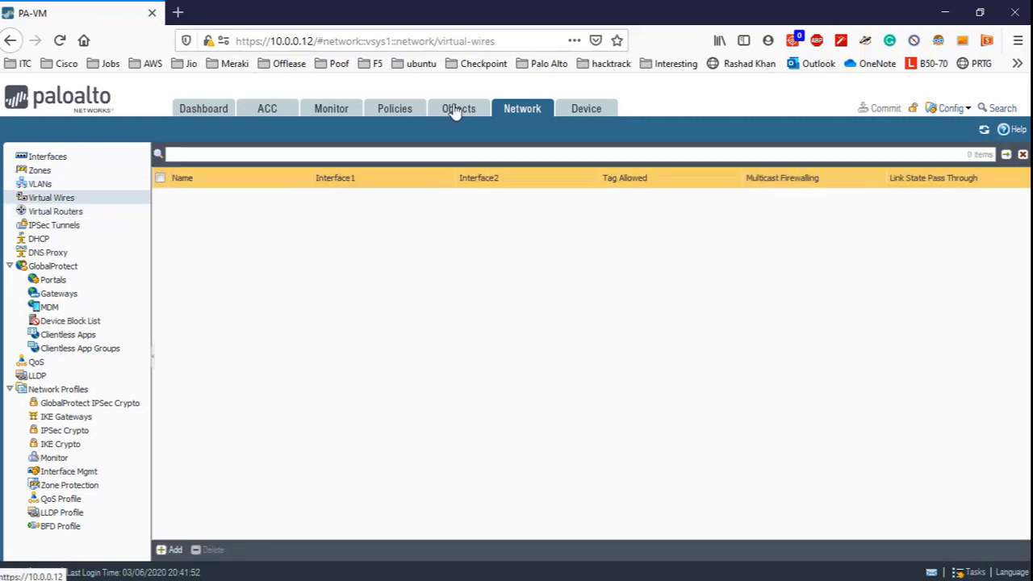
# - Check the empty address objects, then open the Security policy rules with only the default rules
pyautogui.click(456, 111)
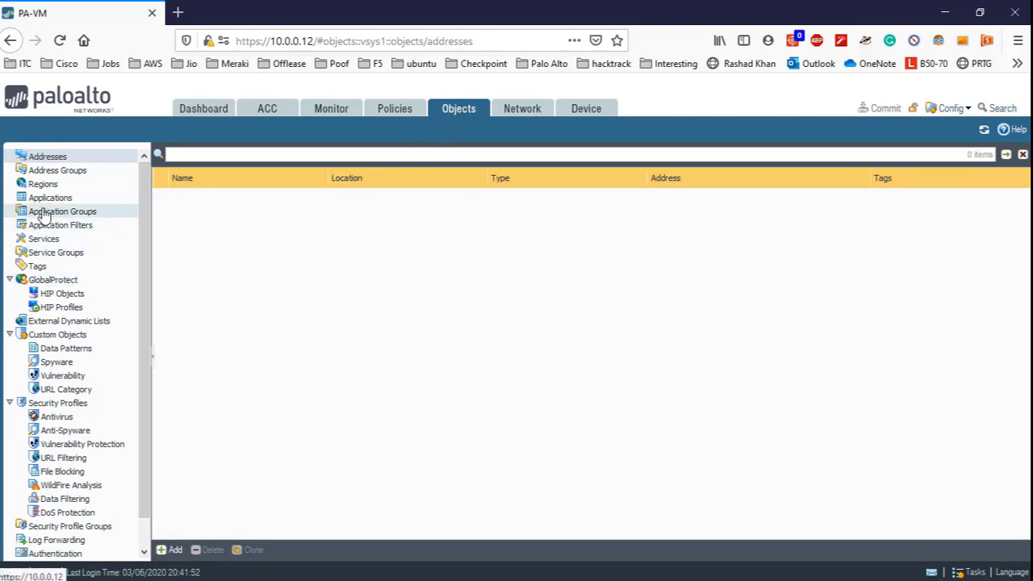
pyautogui.scroll(-1, 49, 213)
pyautogui.scroll(1, 49, 212)
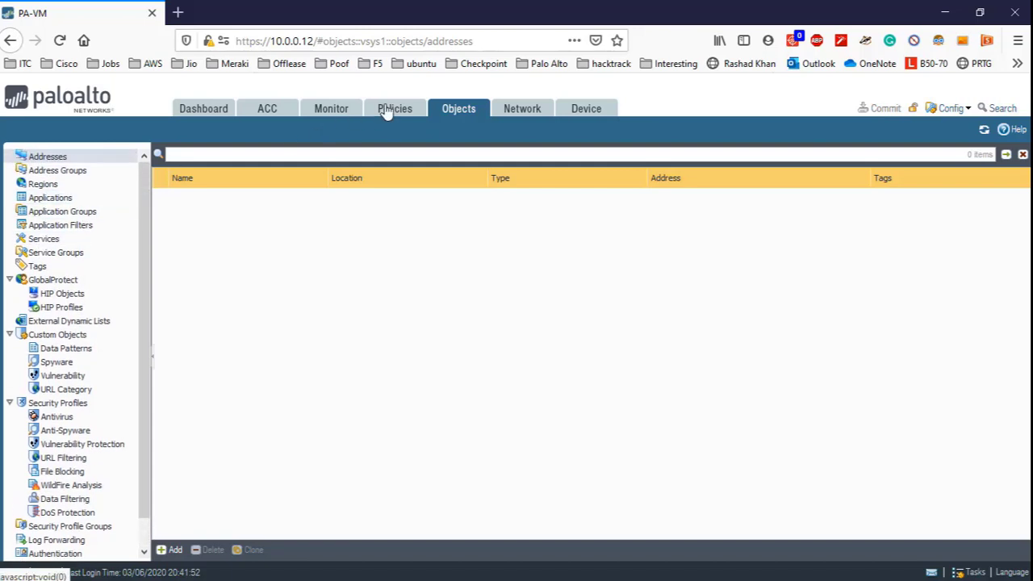
pyautogui.click(386, 113)
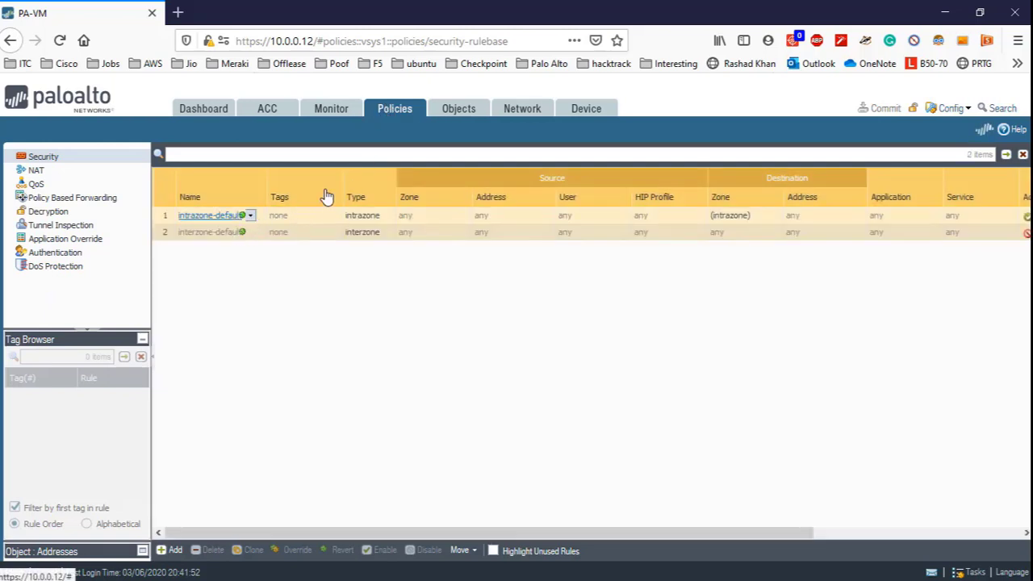
# - View the Monitor traffic logs and ACC application activity, then go to the Dashboard
pyautogui.click(317, 111)
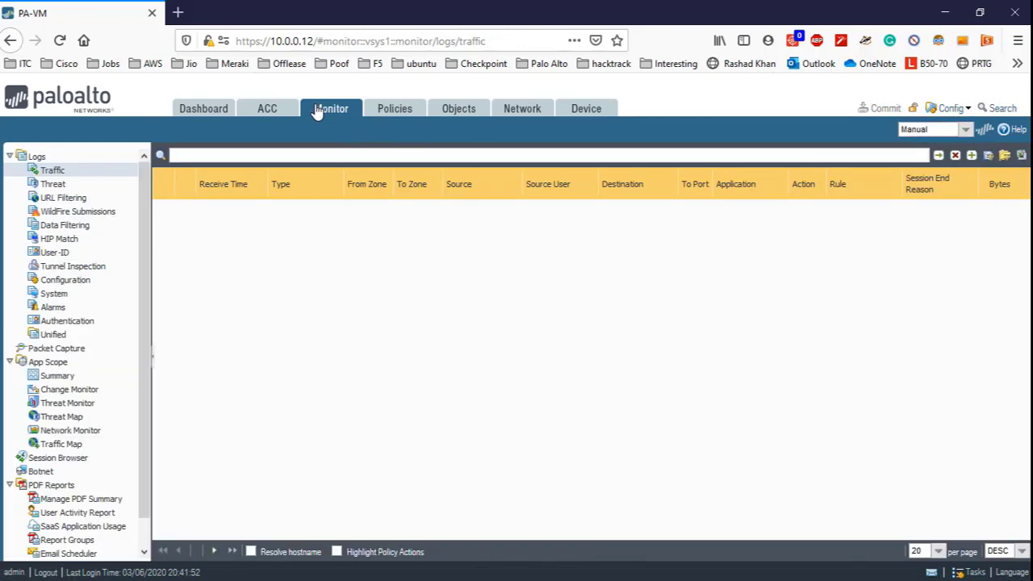
pyautogui.click(254, 116)
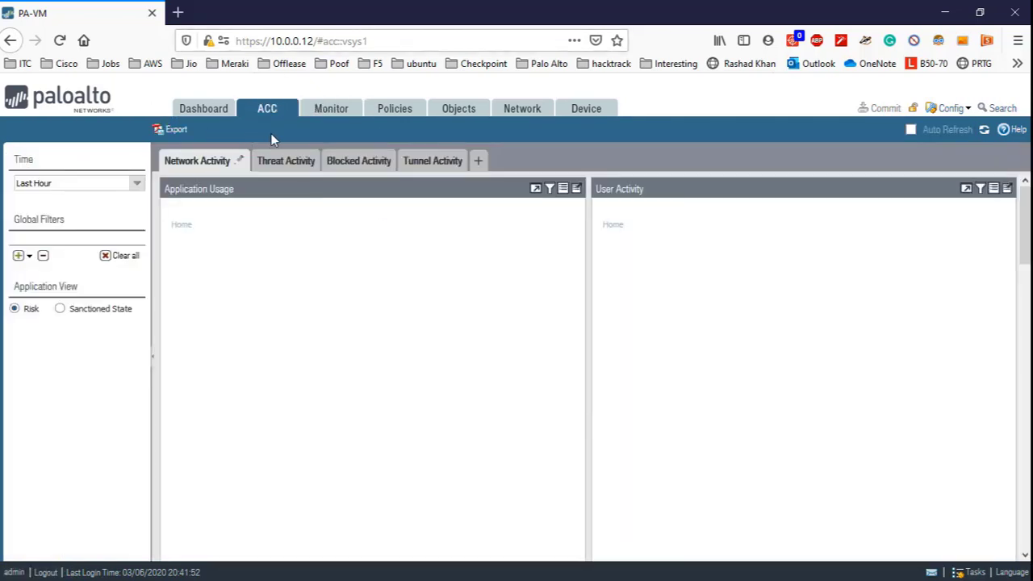
pyautogui.click(212, 110)
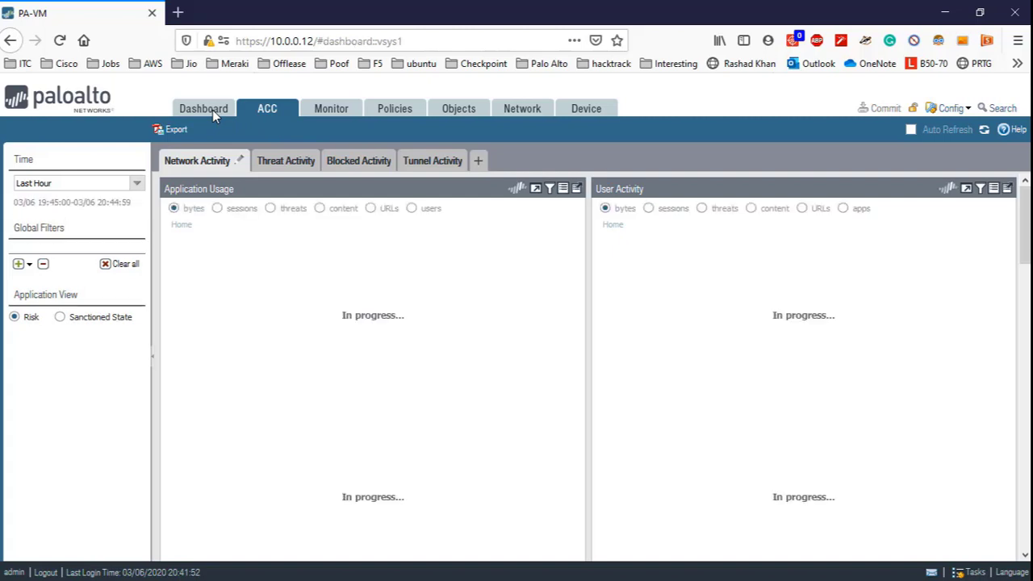